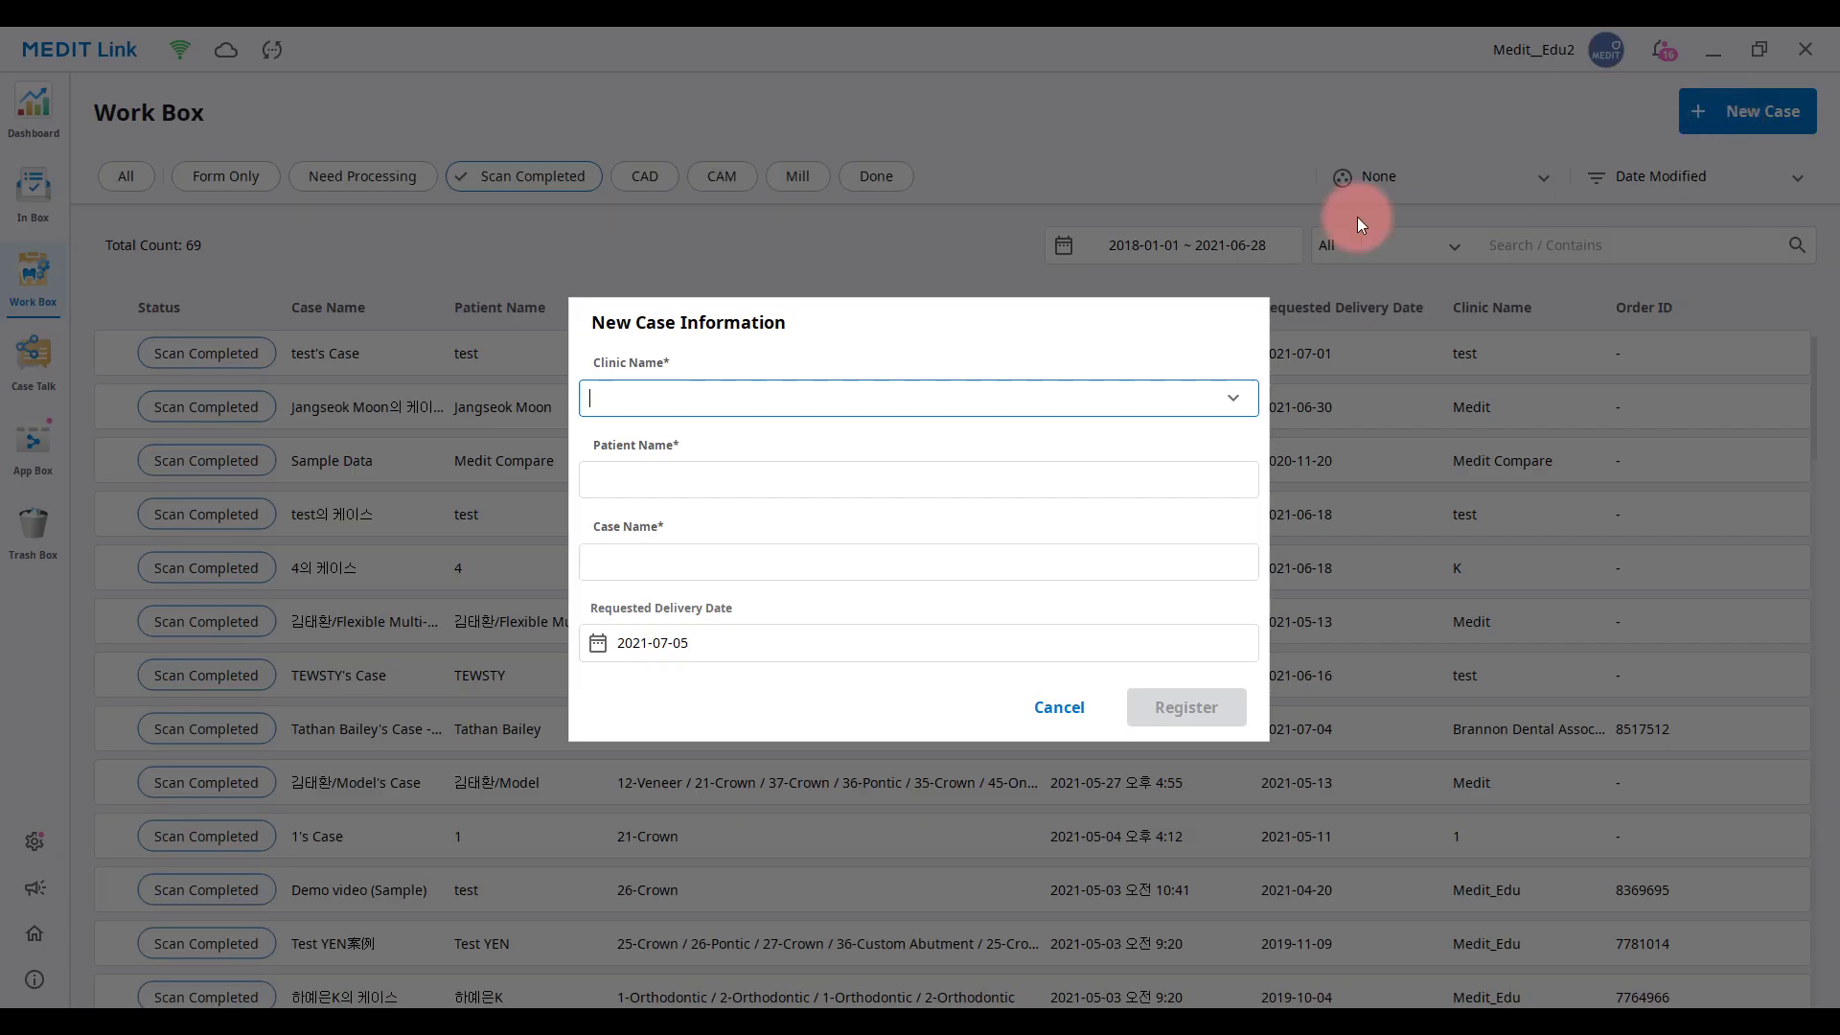
Register a new case with clinic name "Clinic" and patient name "Patient", keeping the suggested case name
left_click(950, 392)
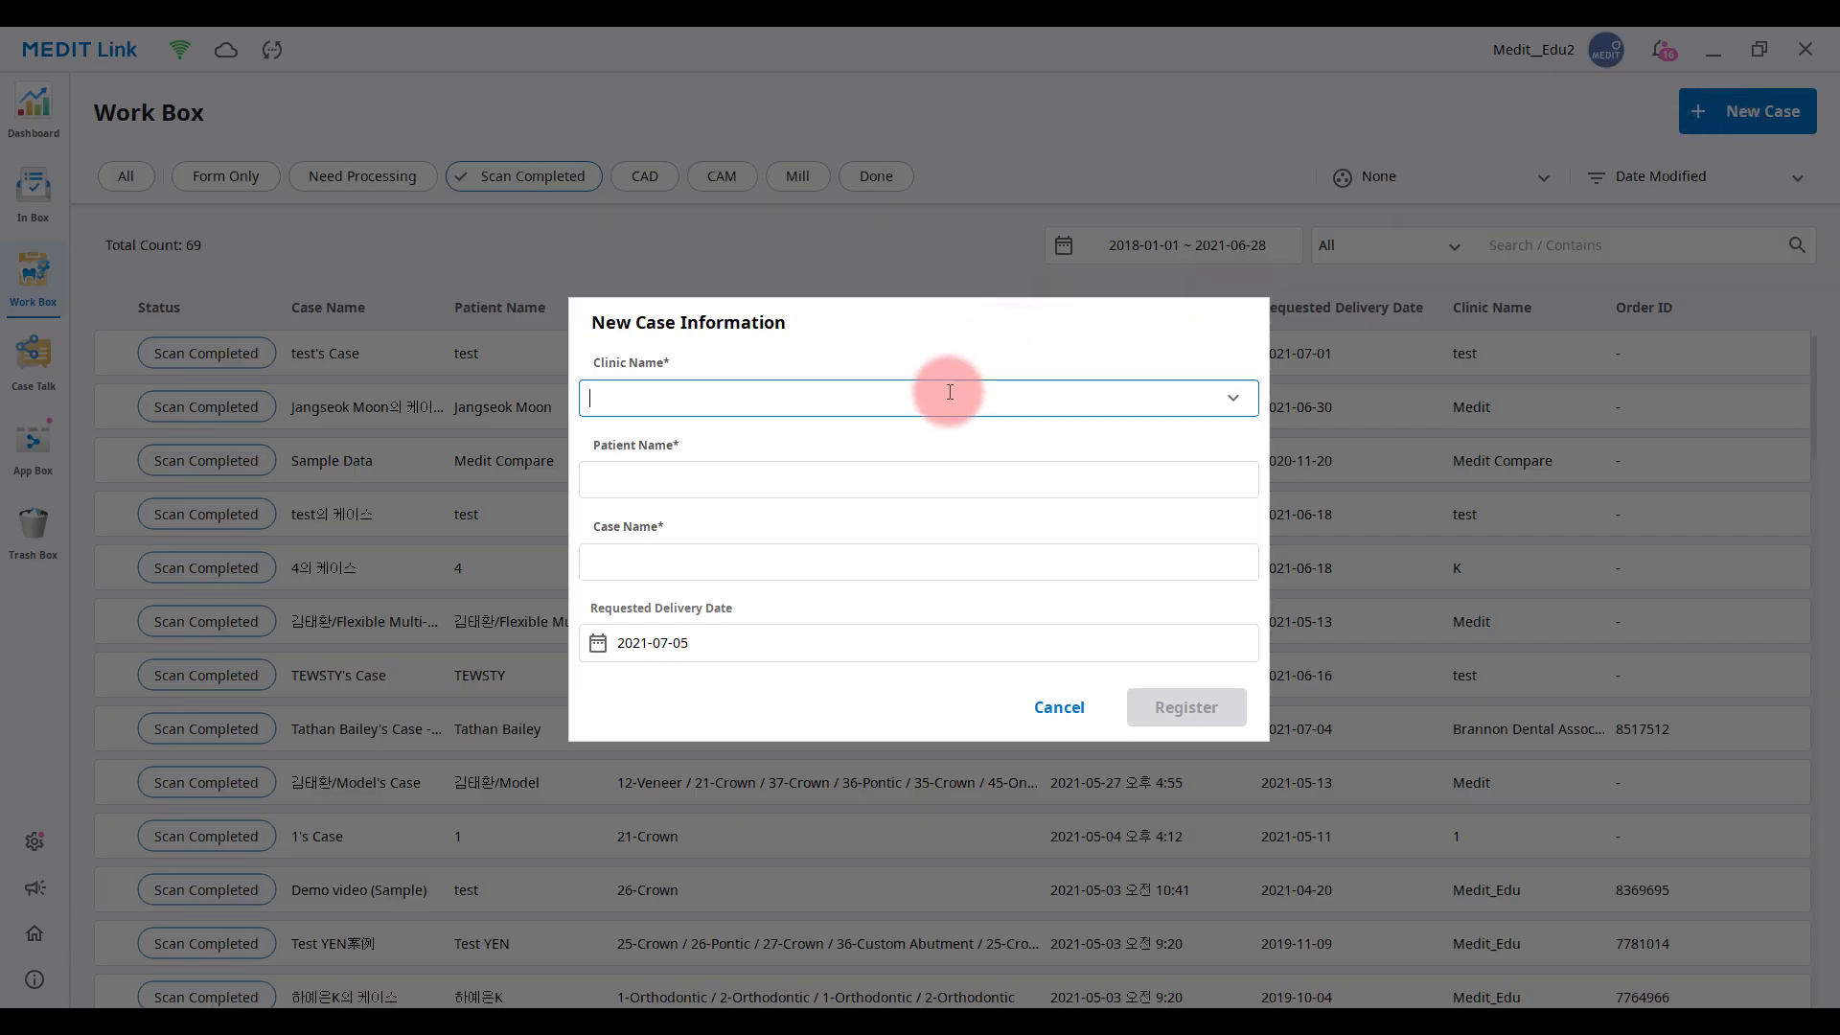
type("Clinic")
key("Tab")
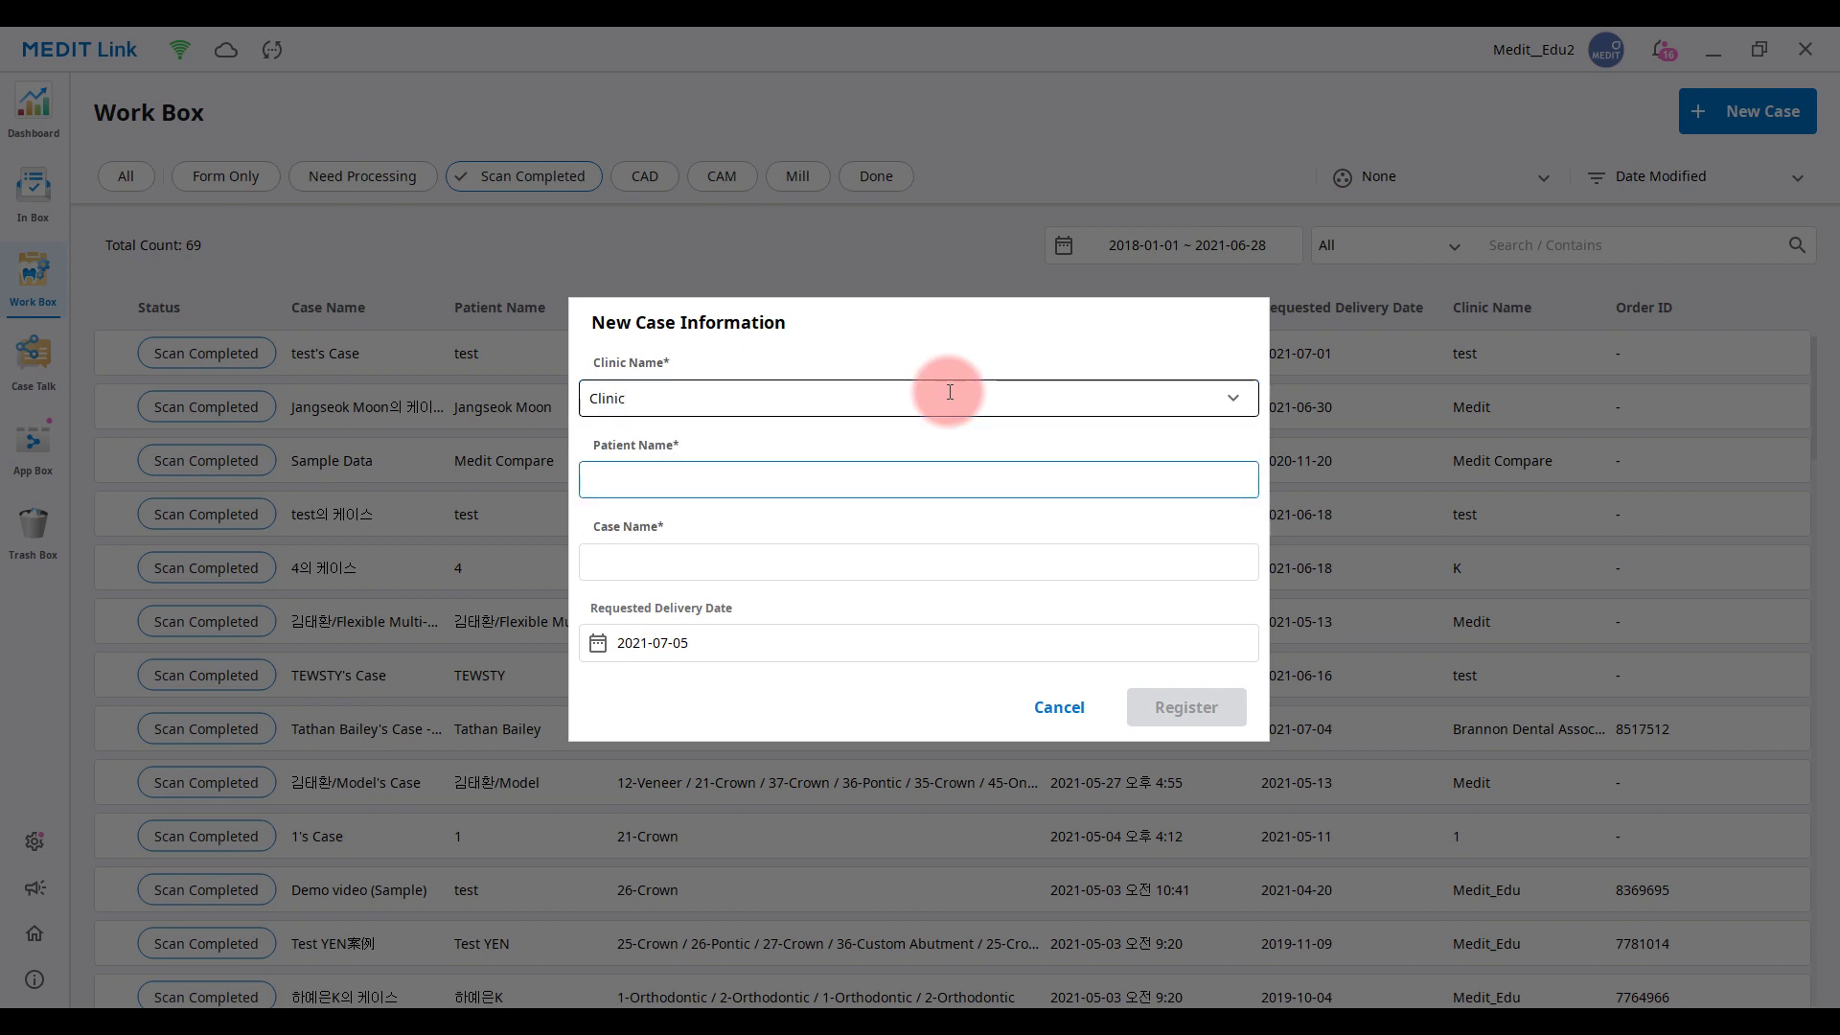
type("Patient")
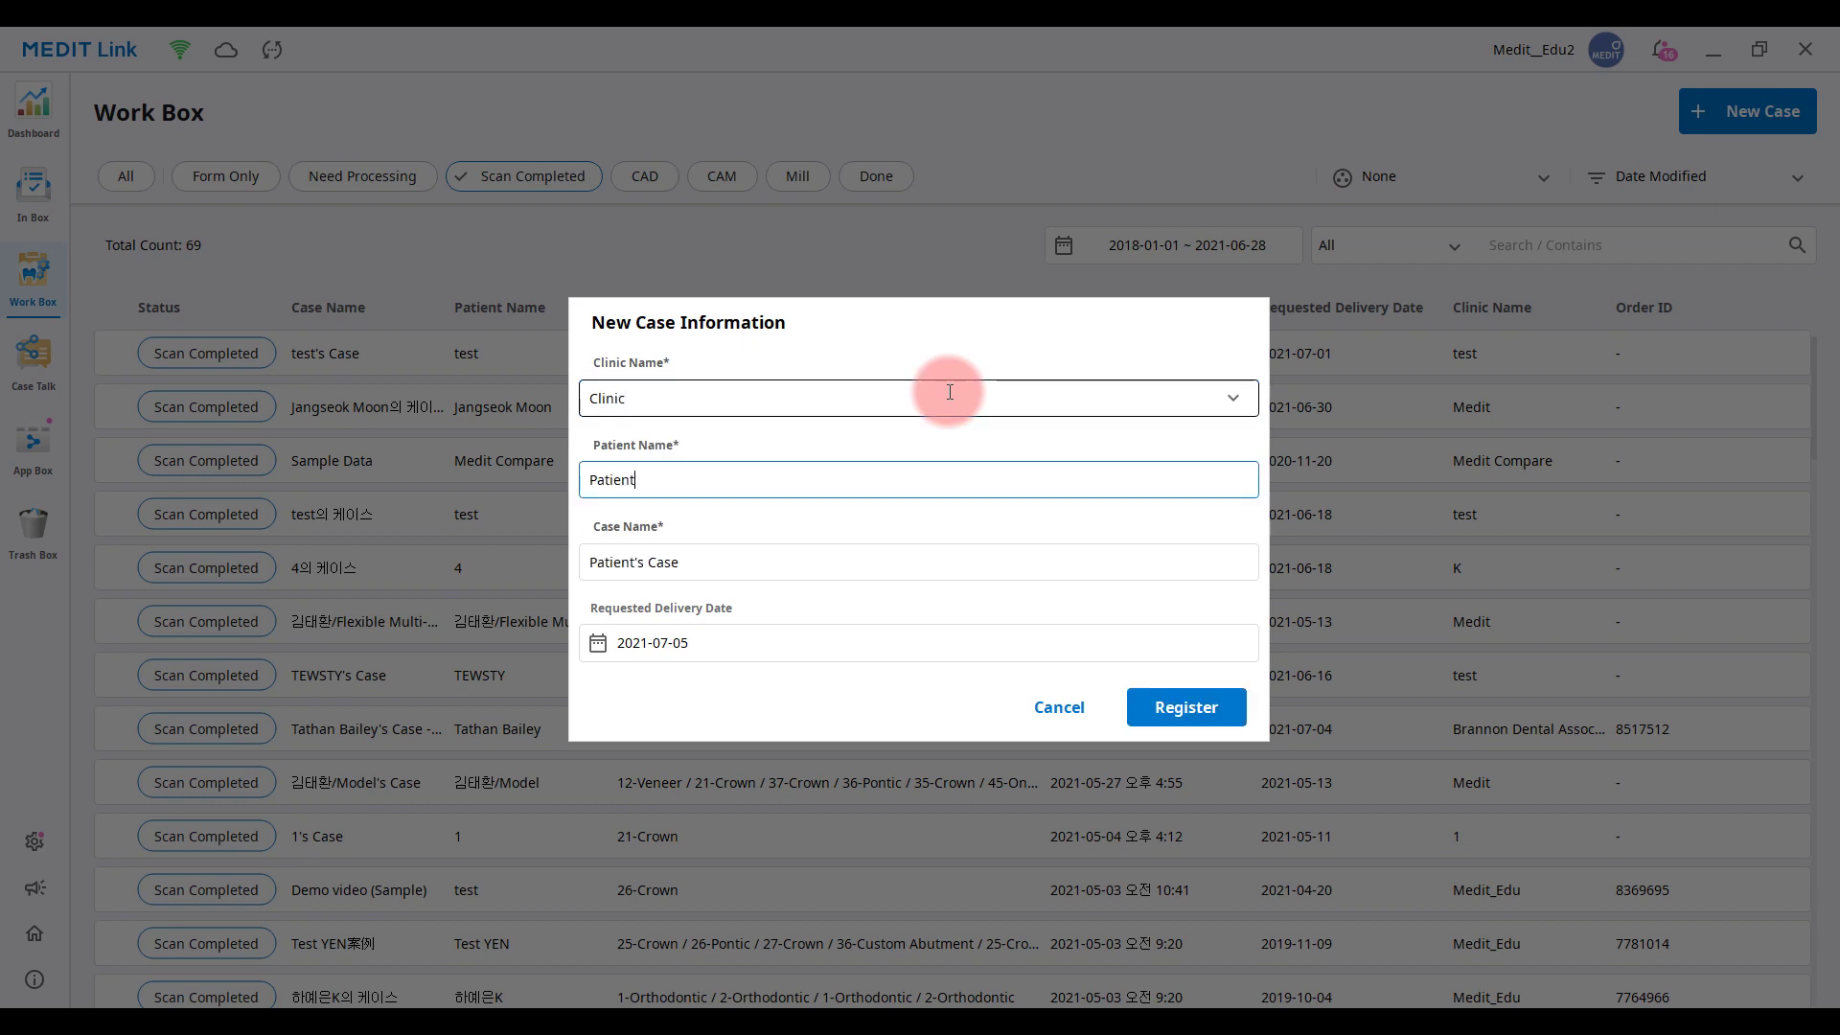
left_click(1189, 704)
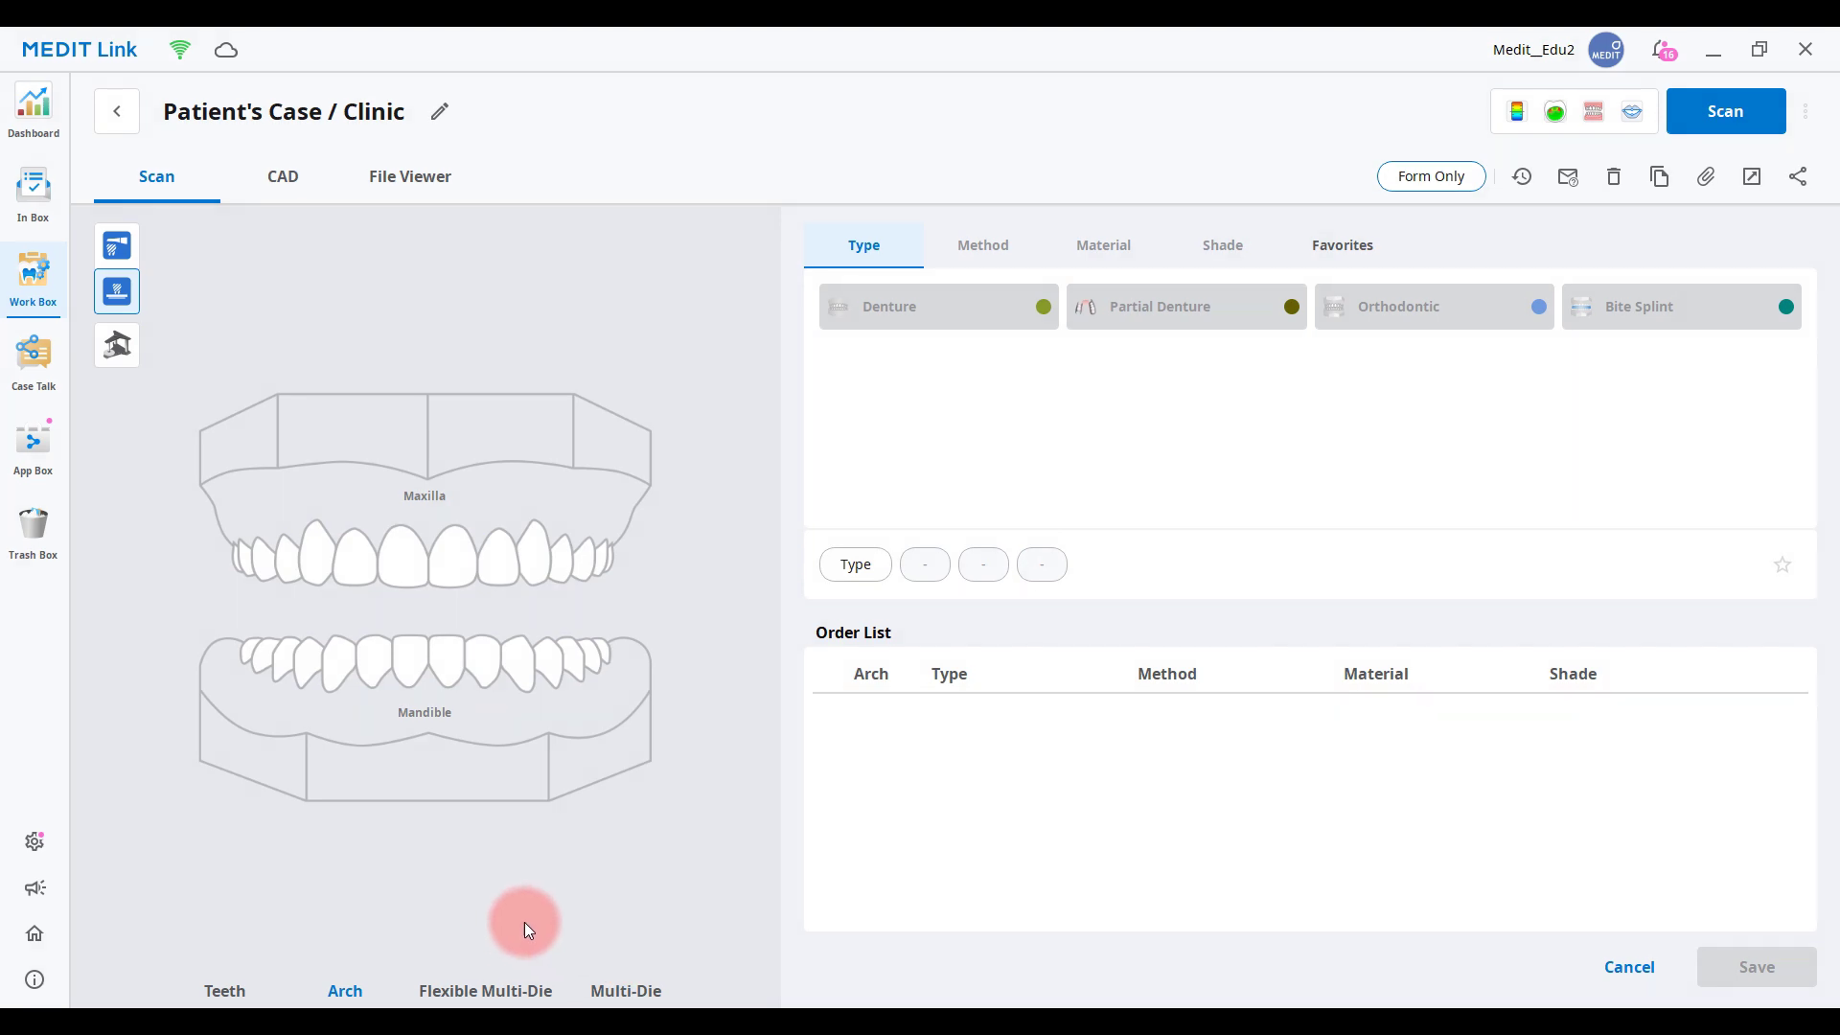
Assign the Orthodontic type to both the maxilla and the mandible and save the order
left_click(641, 486)
left_click(1401, 321)
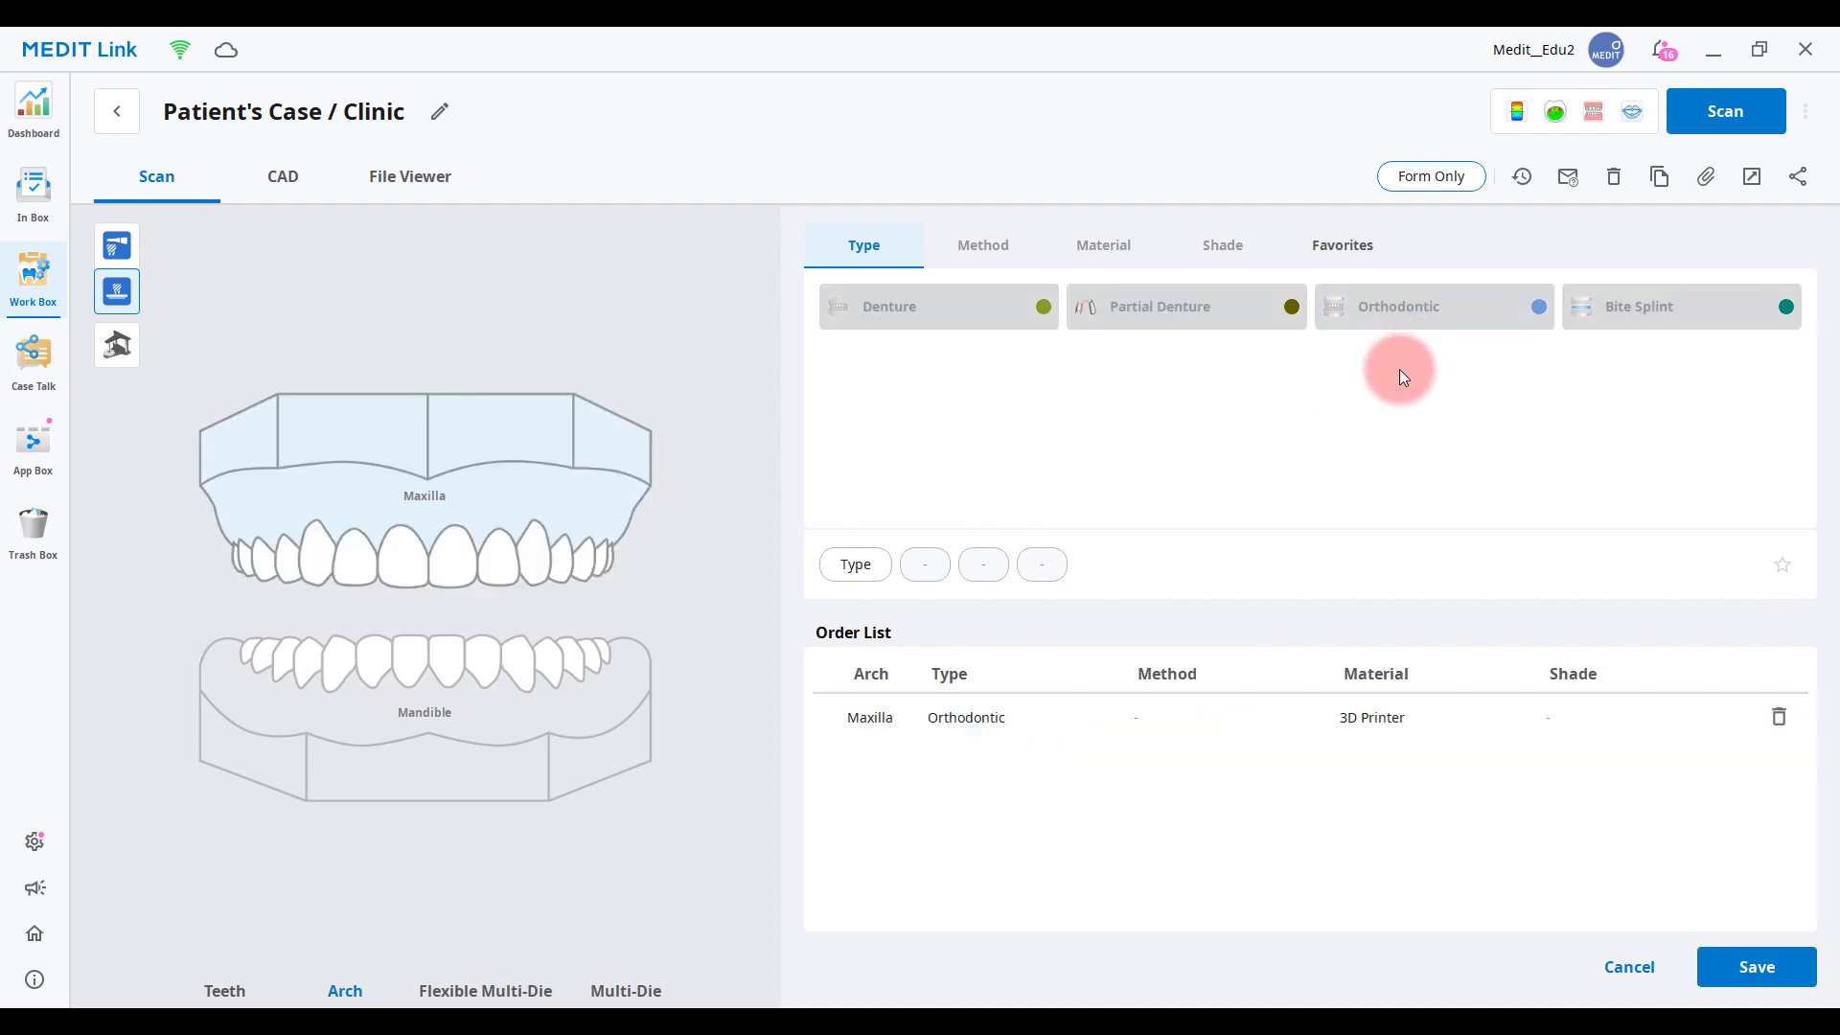
right_click(501, 487)
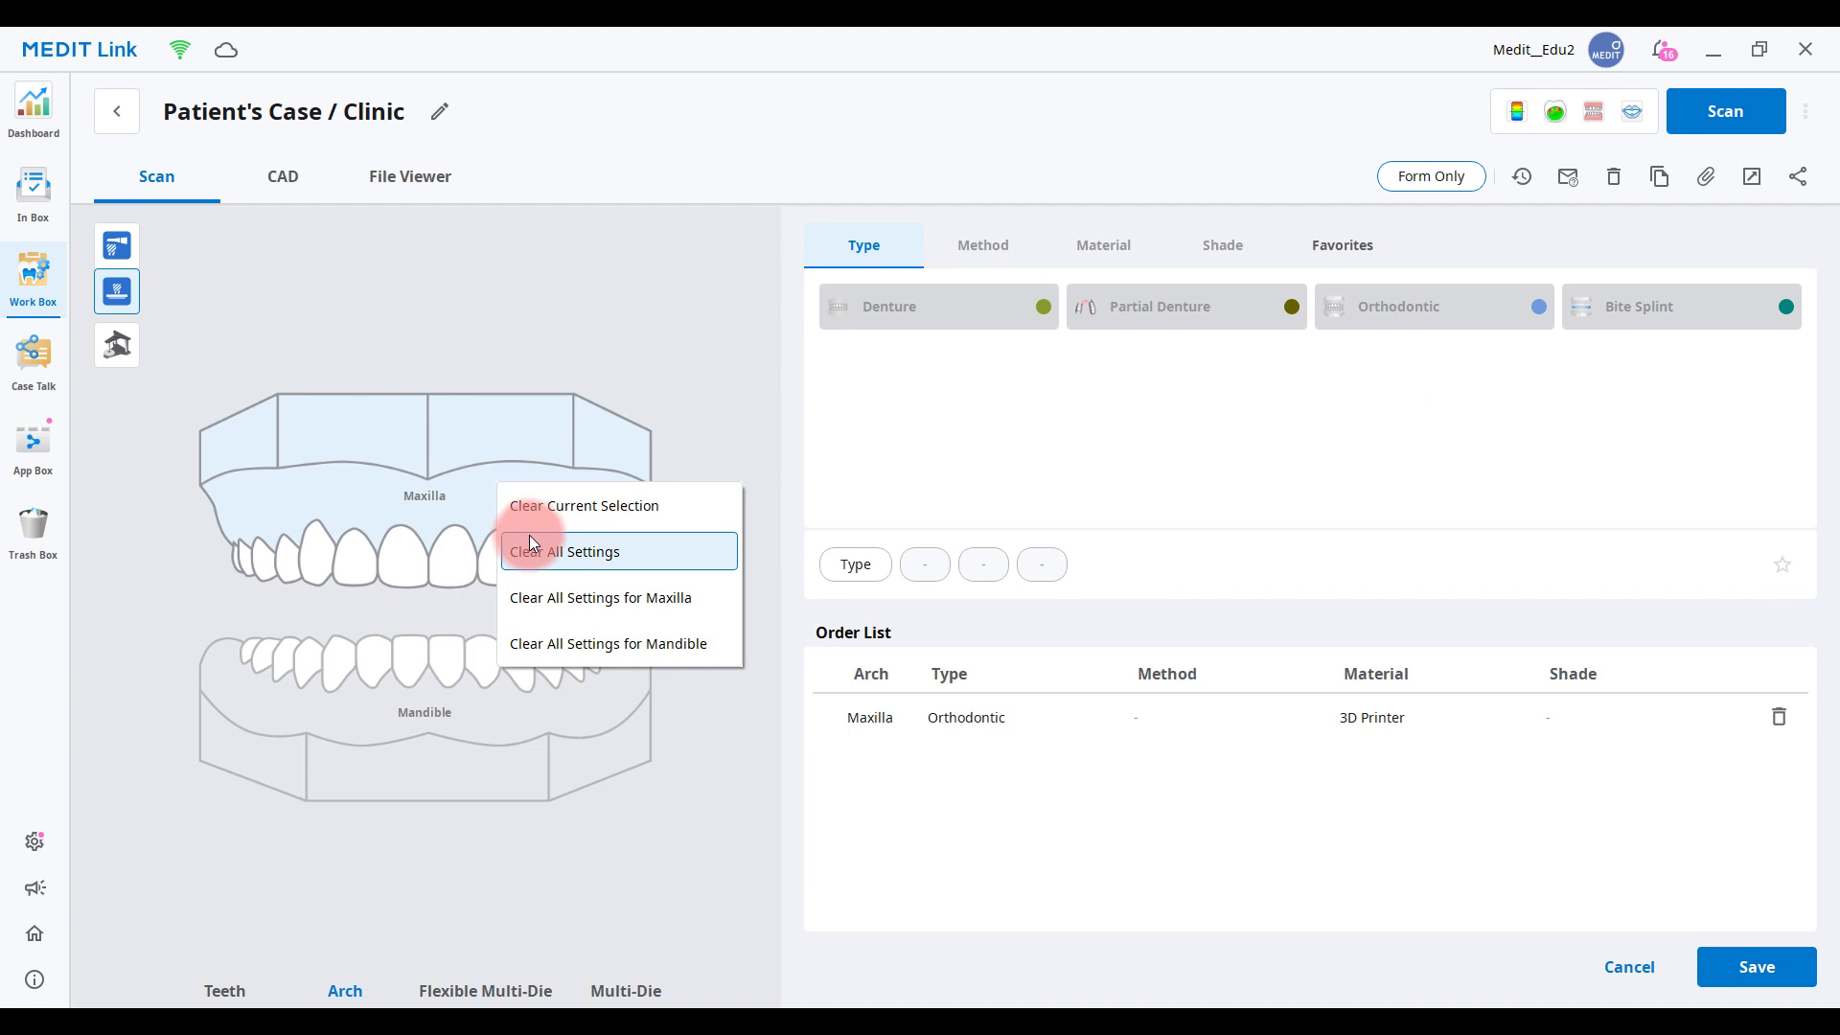
left_click(723, 354)
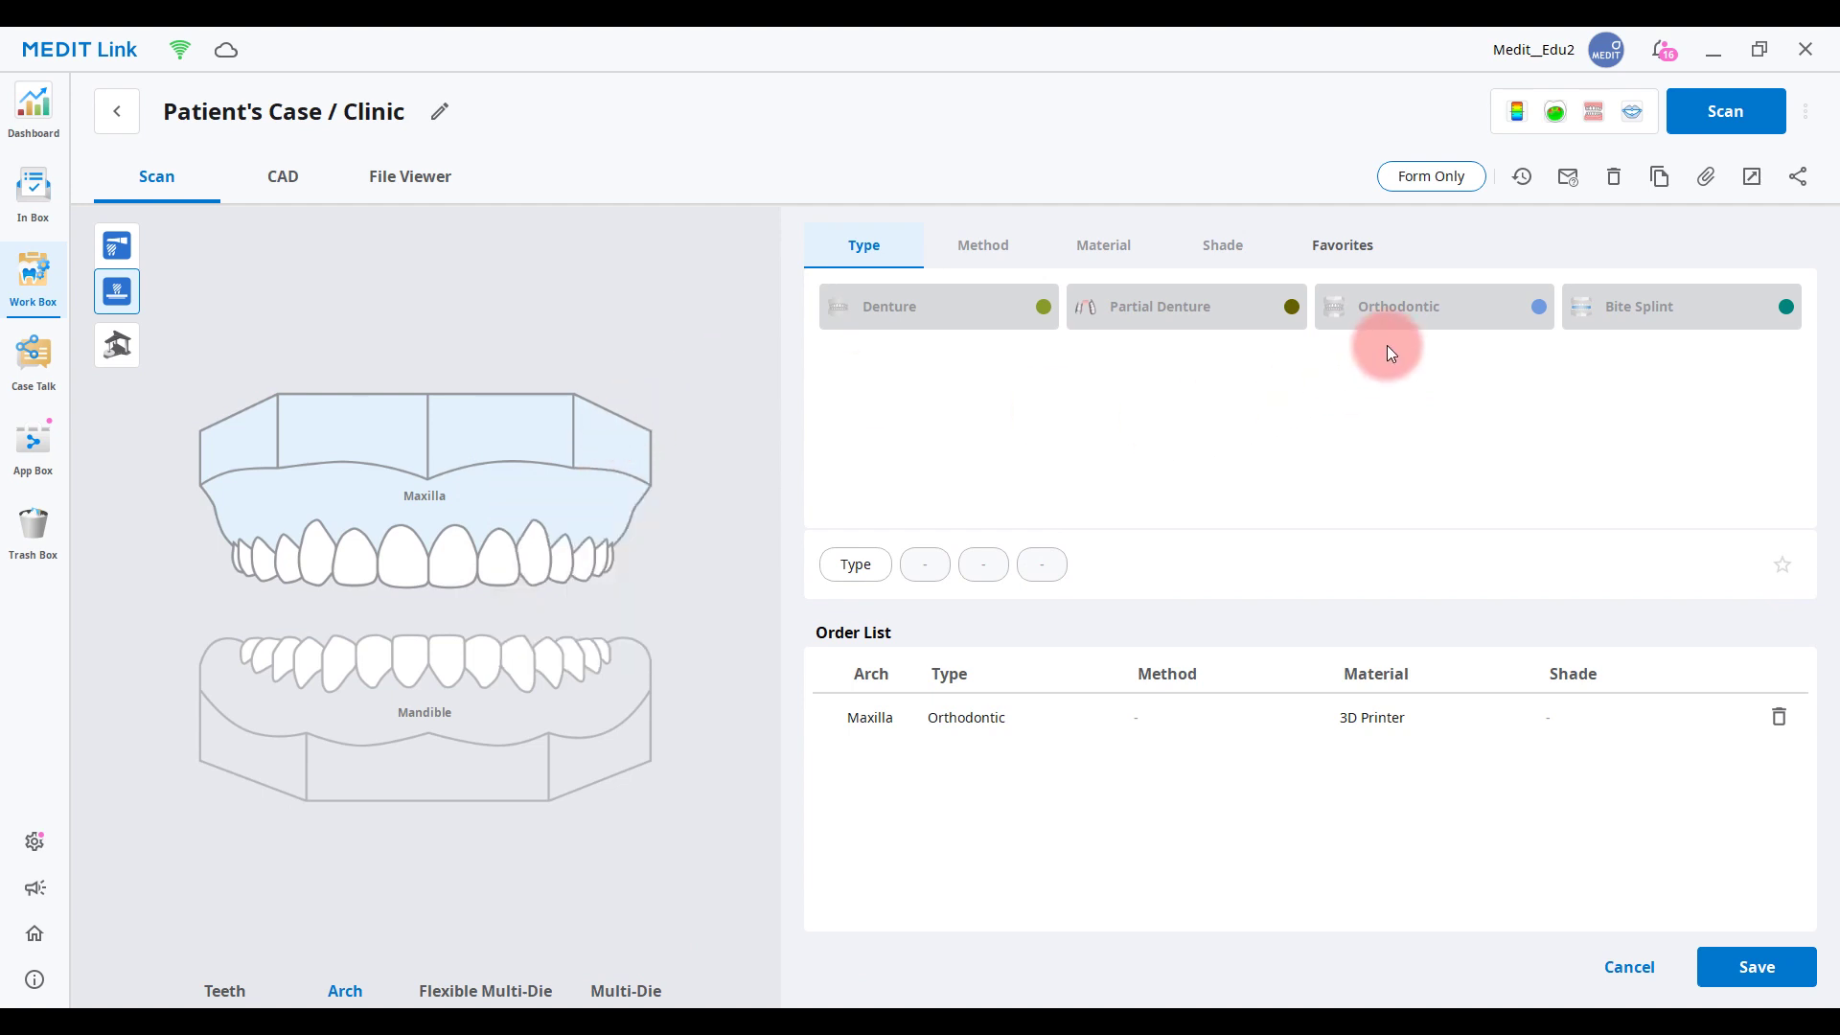
left_click(587, 674)
left_click(1327, 328)
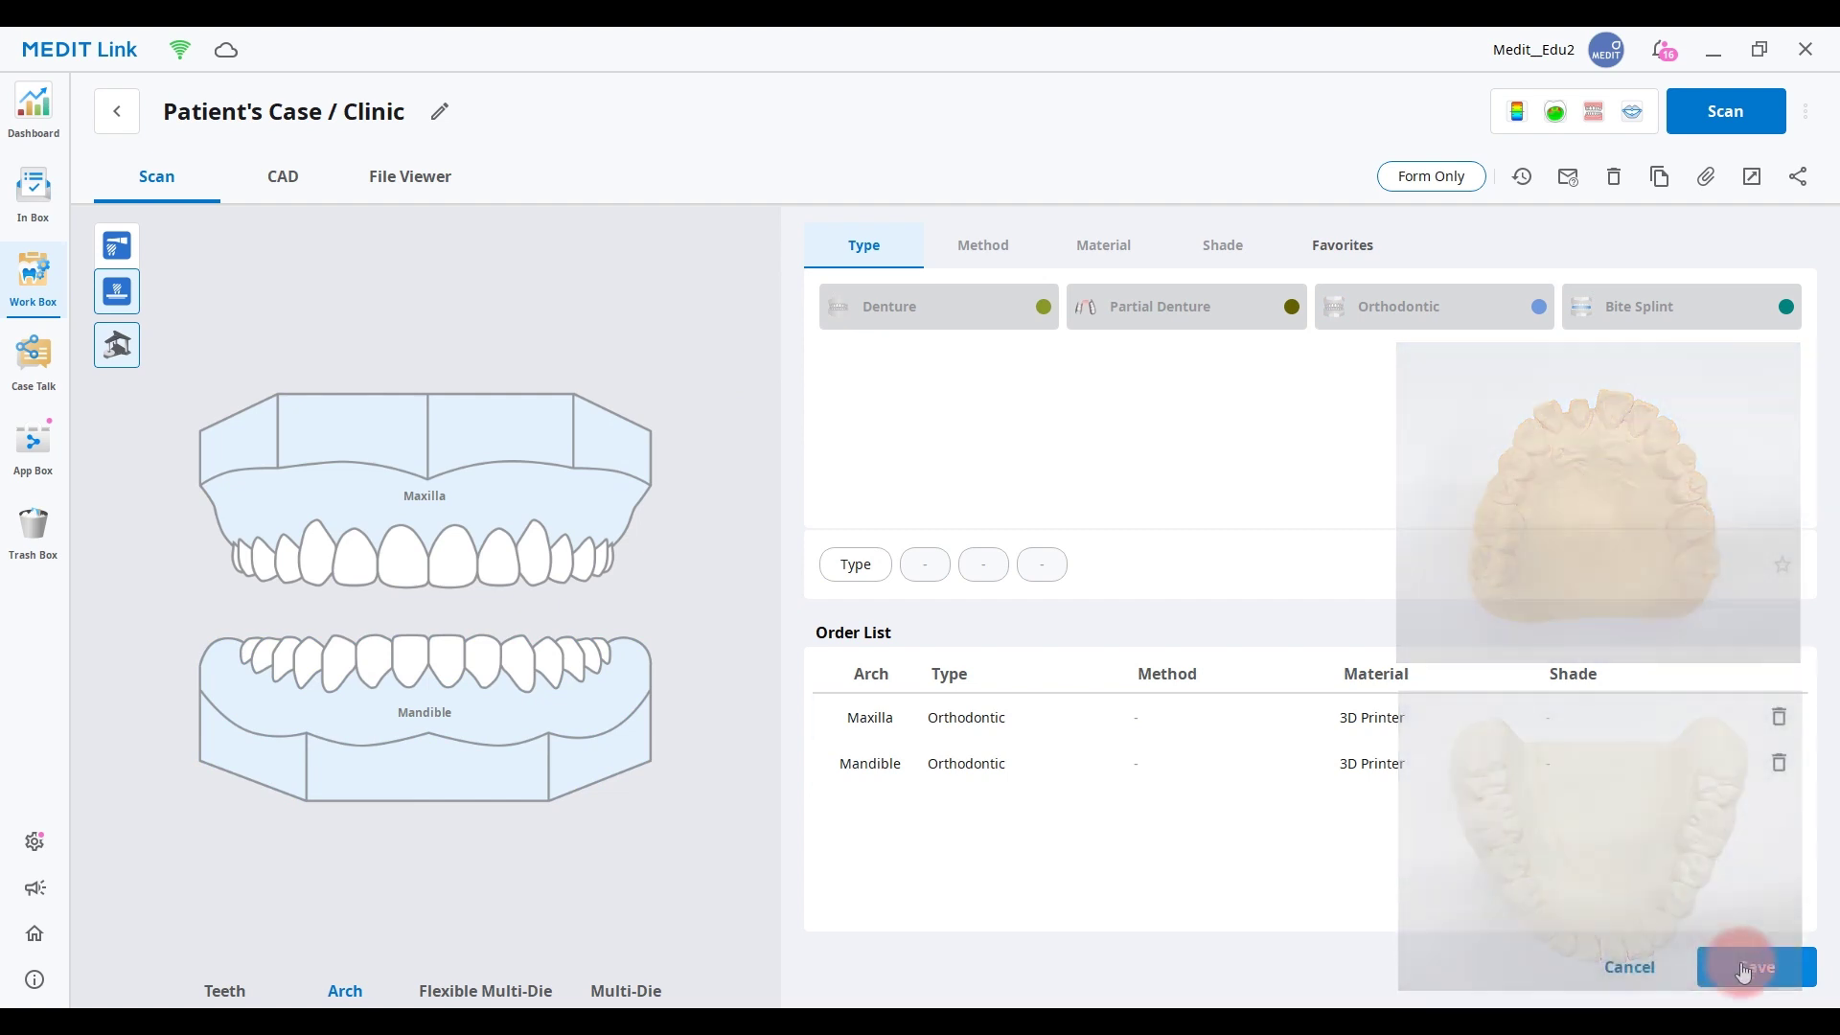
left_click(1756, 966)
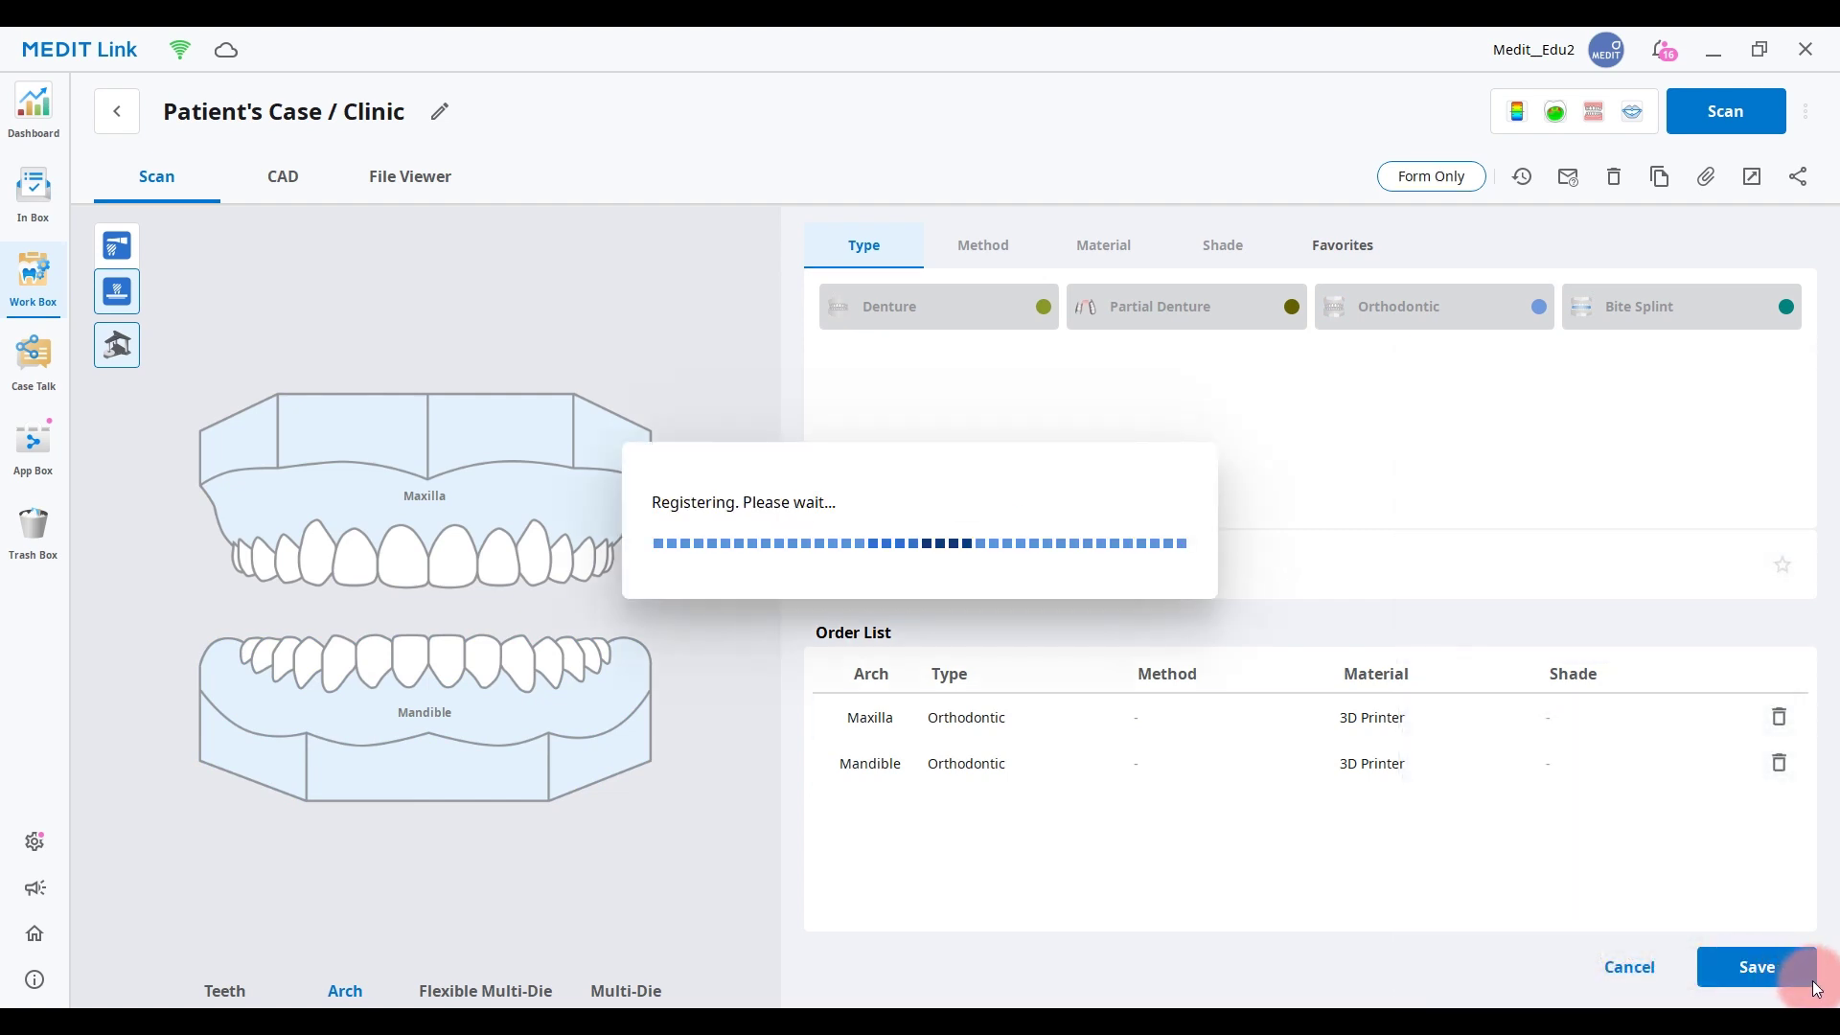
Open the case in MEDIT Scan for Labs and run the automatic QR-code calibration of the T710 scanner
left_click(1757, 115)
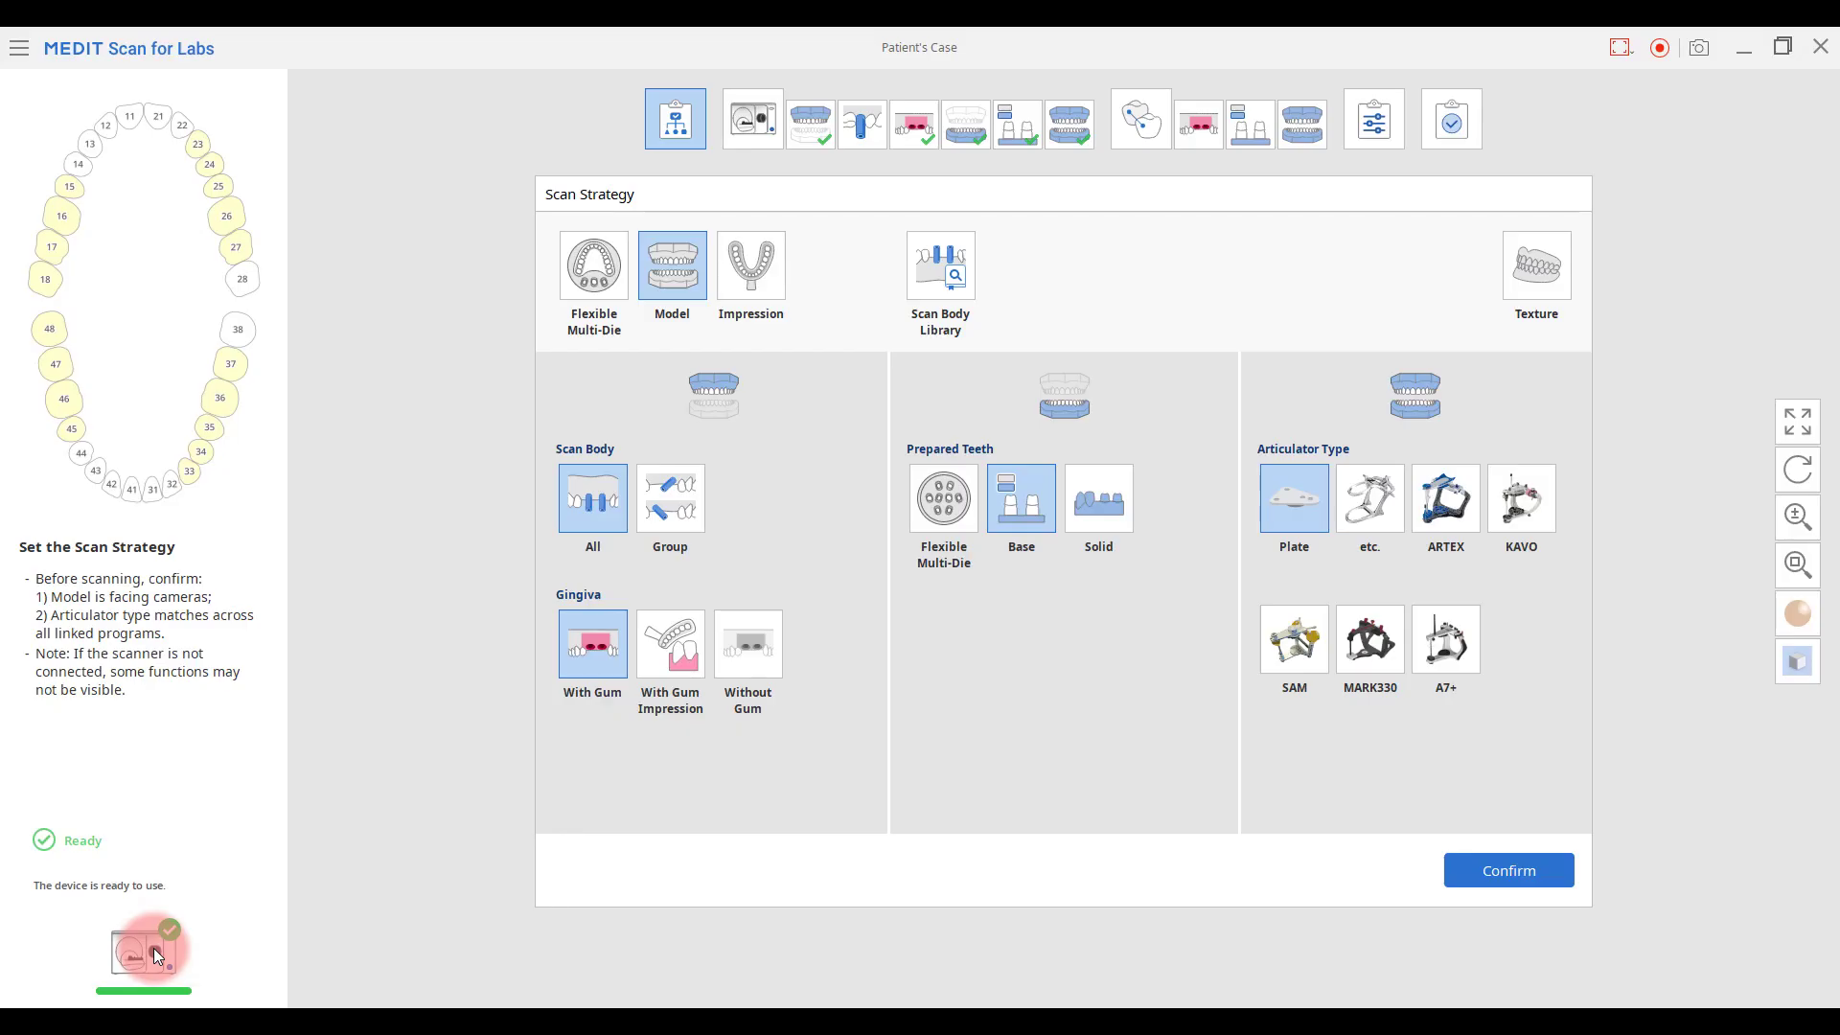
left_click(153, 947)
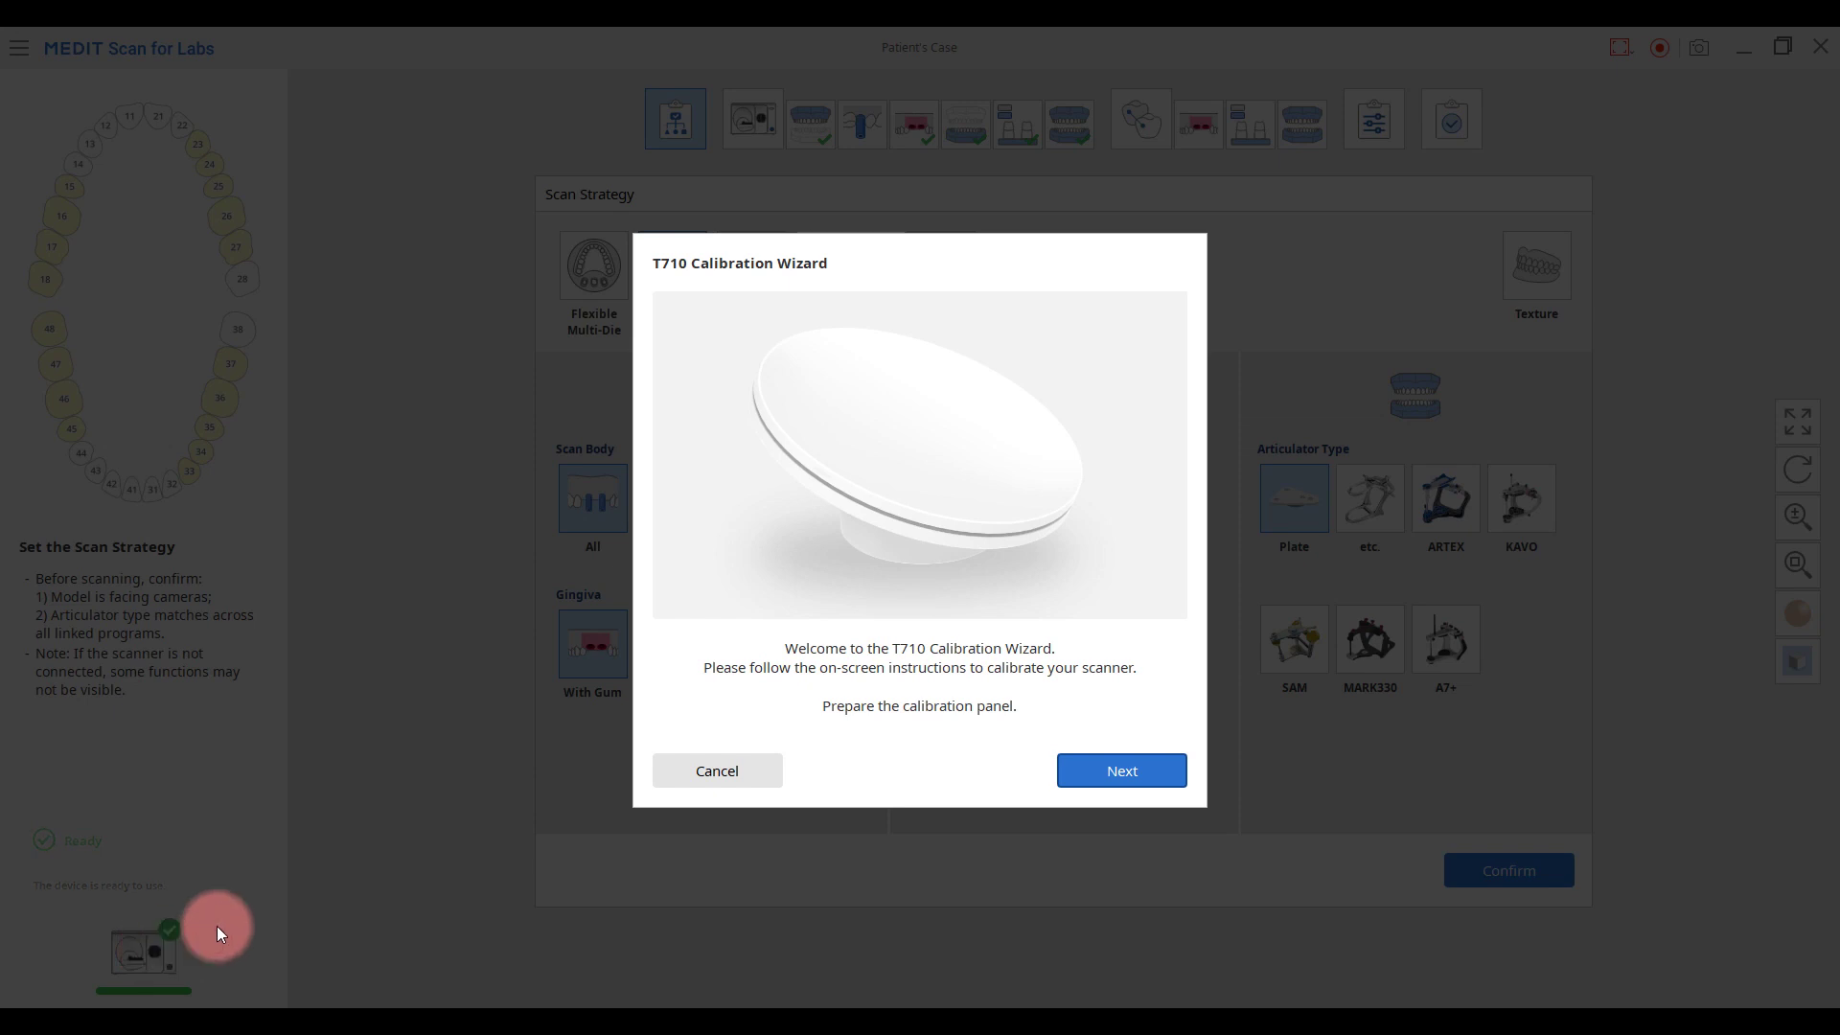
left_click(1127, 769)
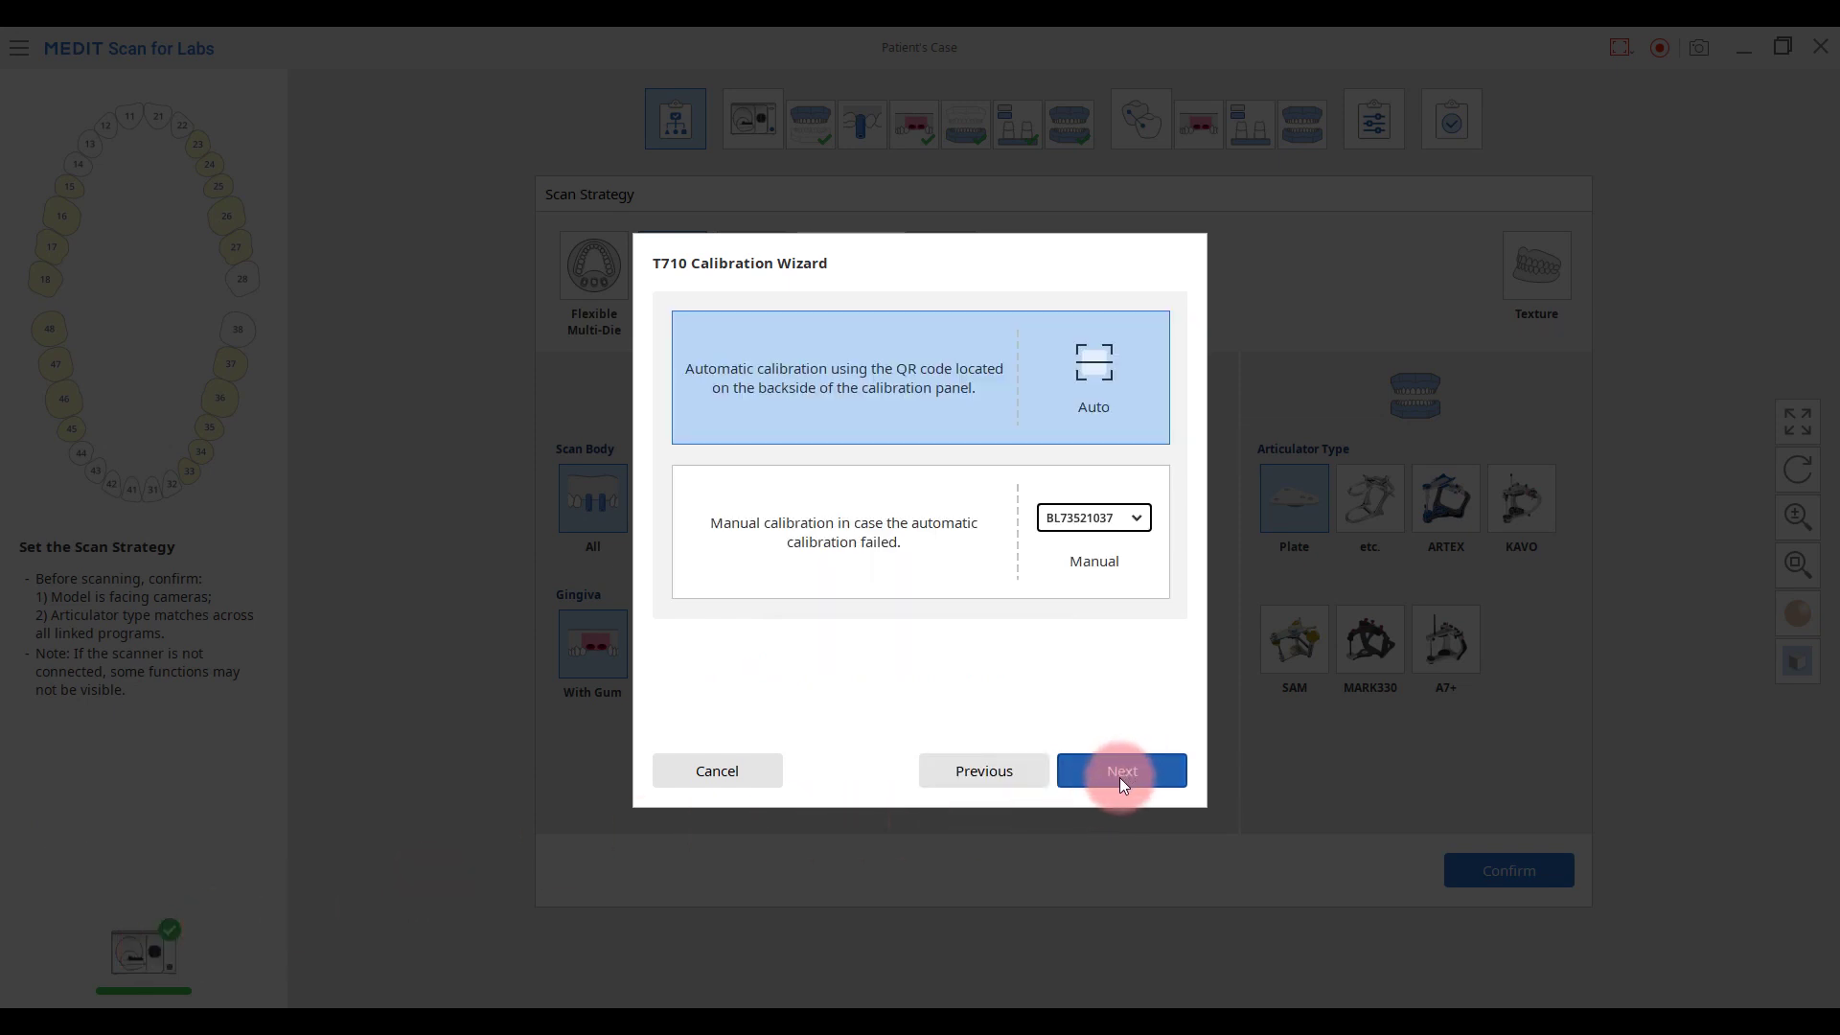
left_click(1135, 411)
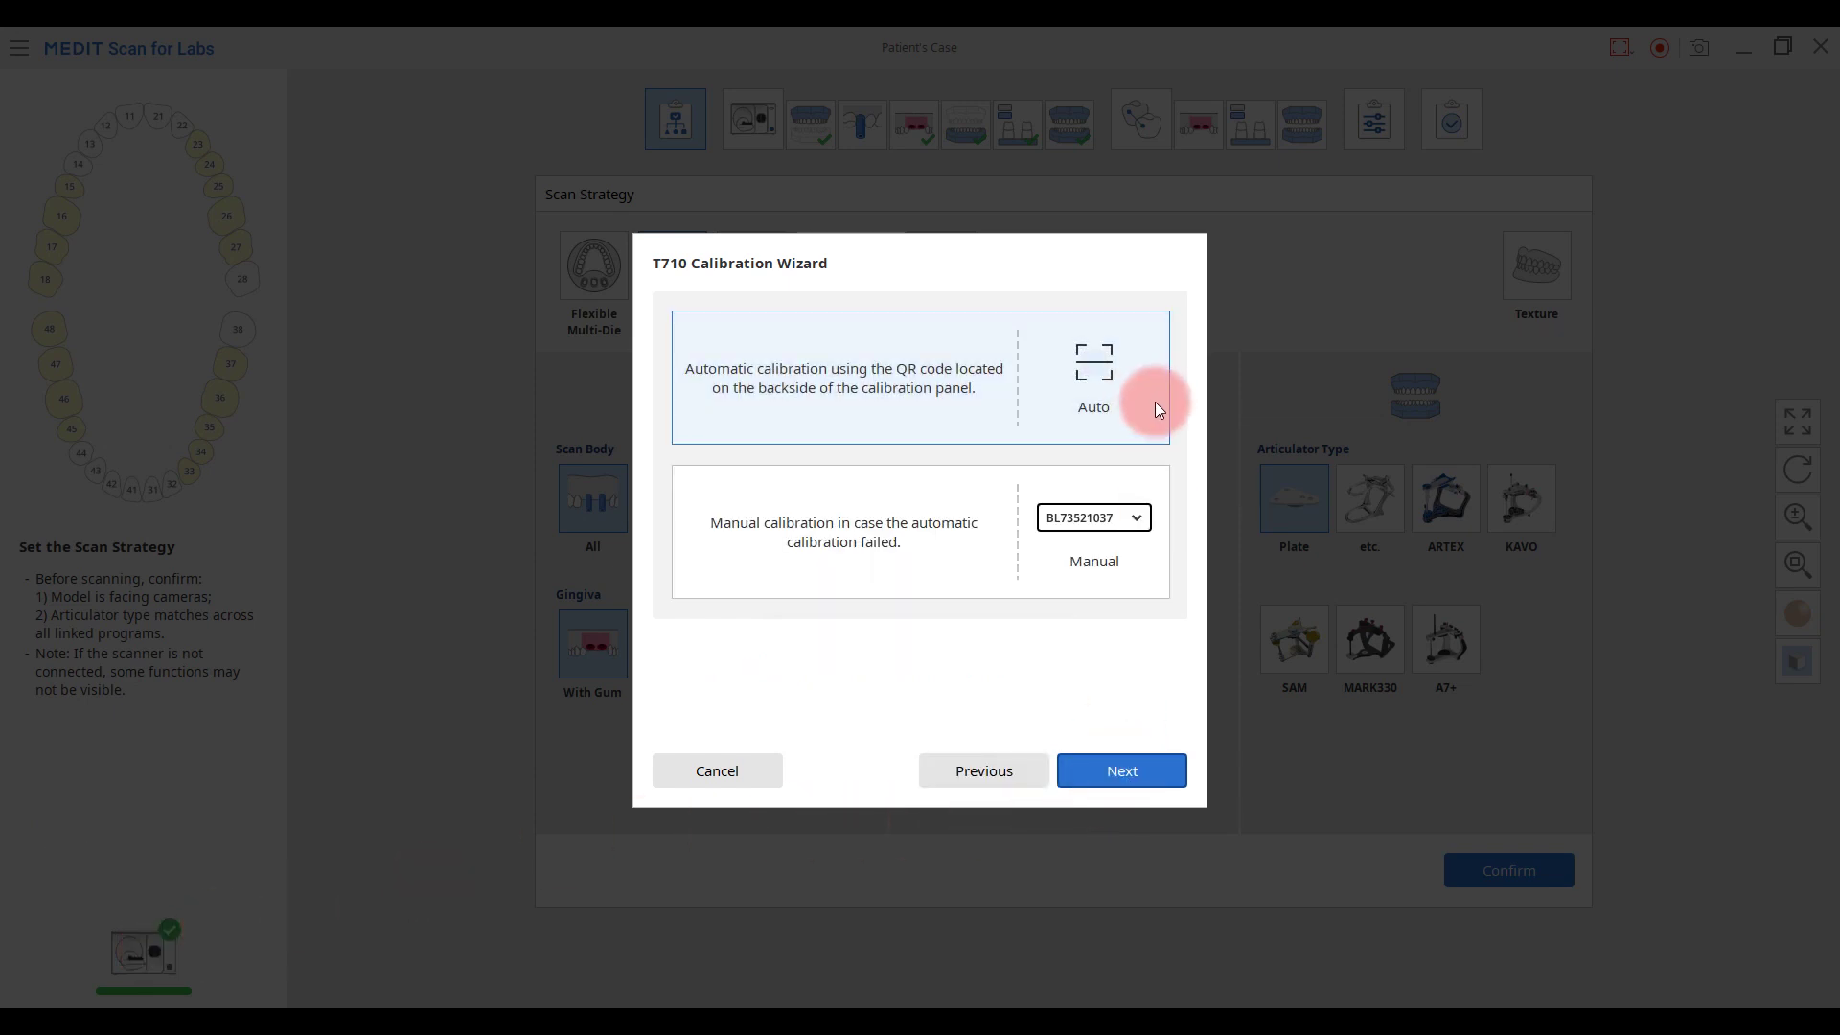
left_click(1156, 407)
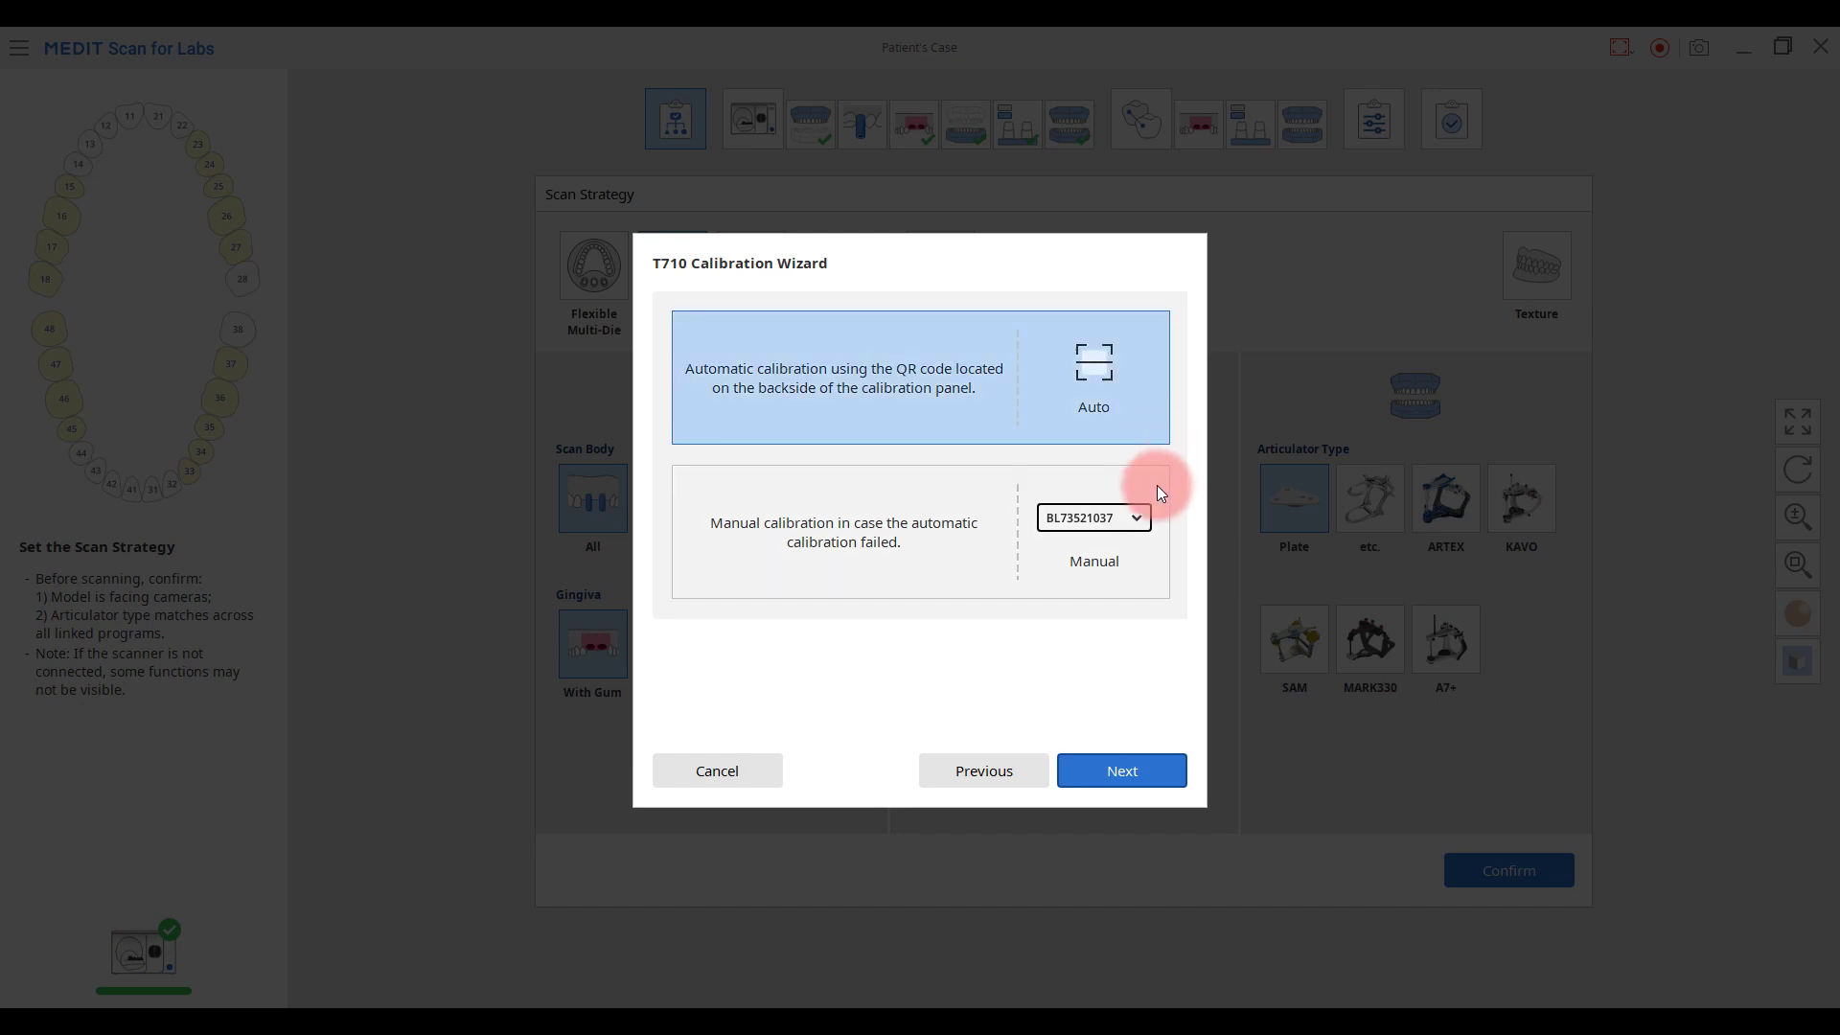
left_click(1146, 558)
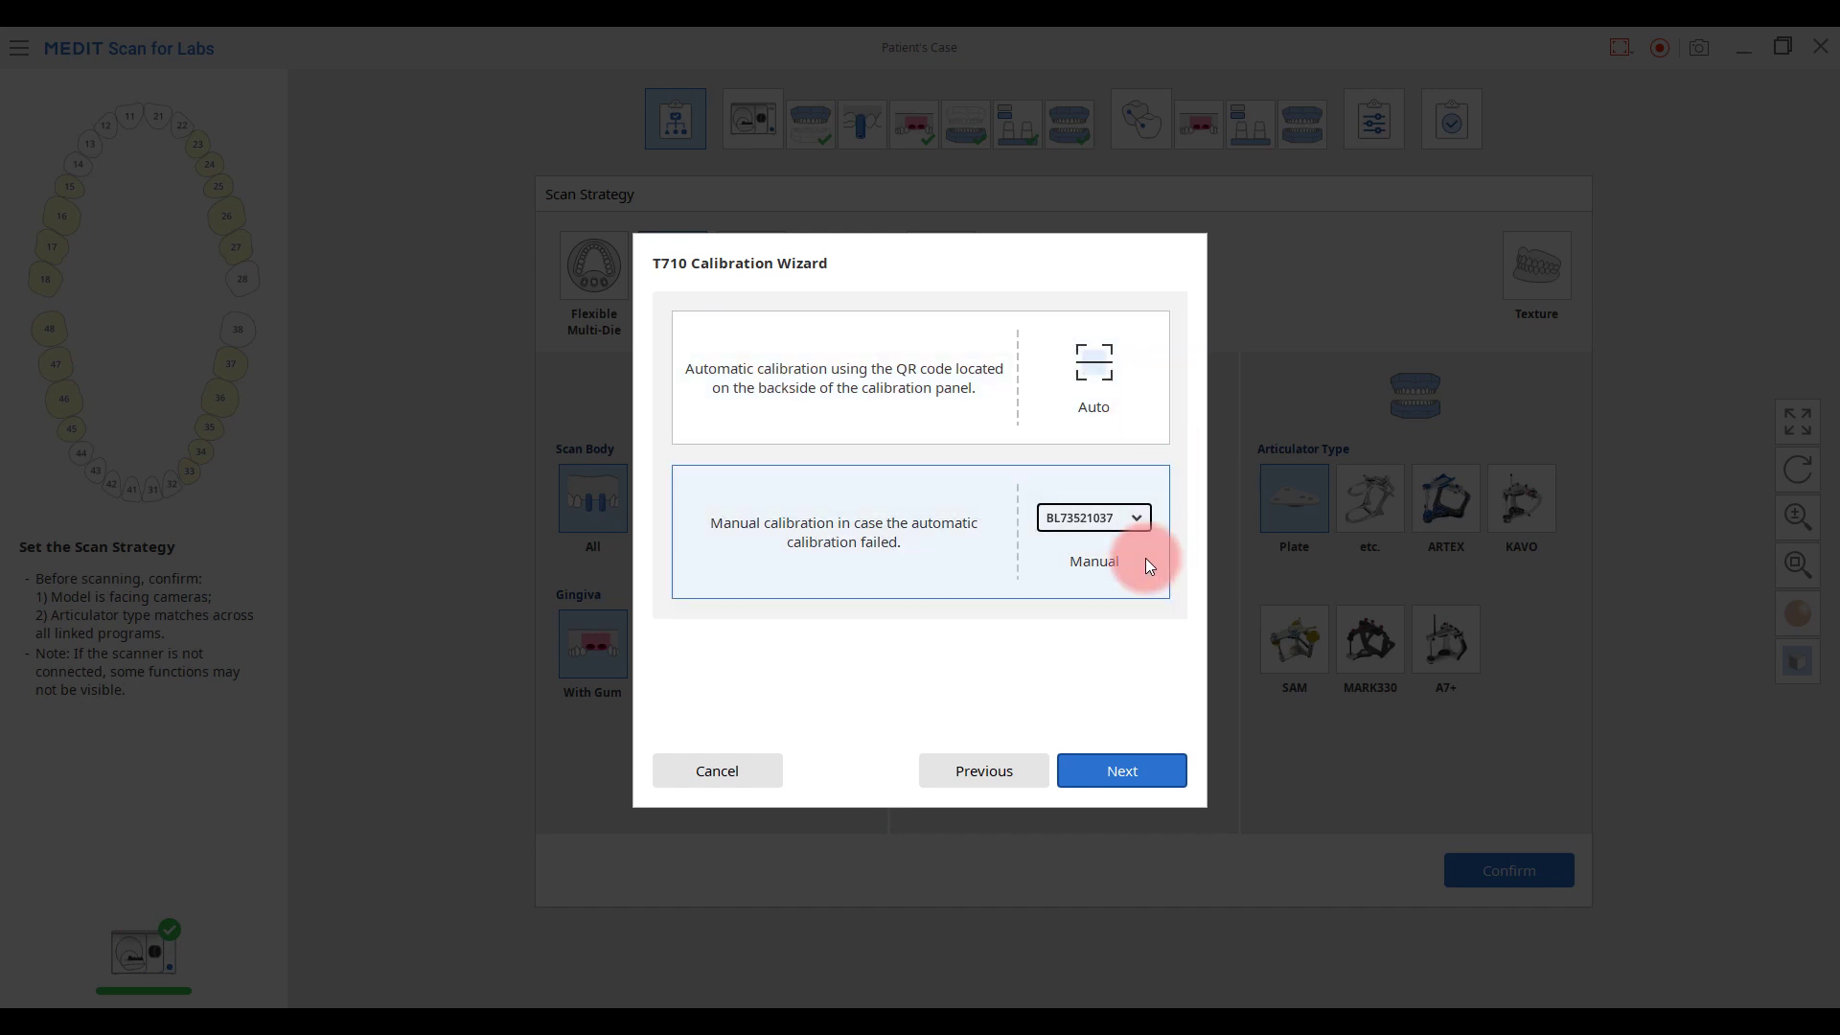
left_click(1150, 407)
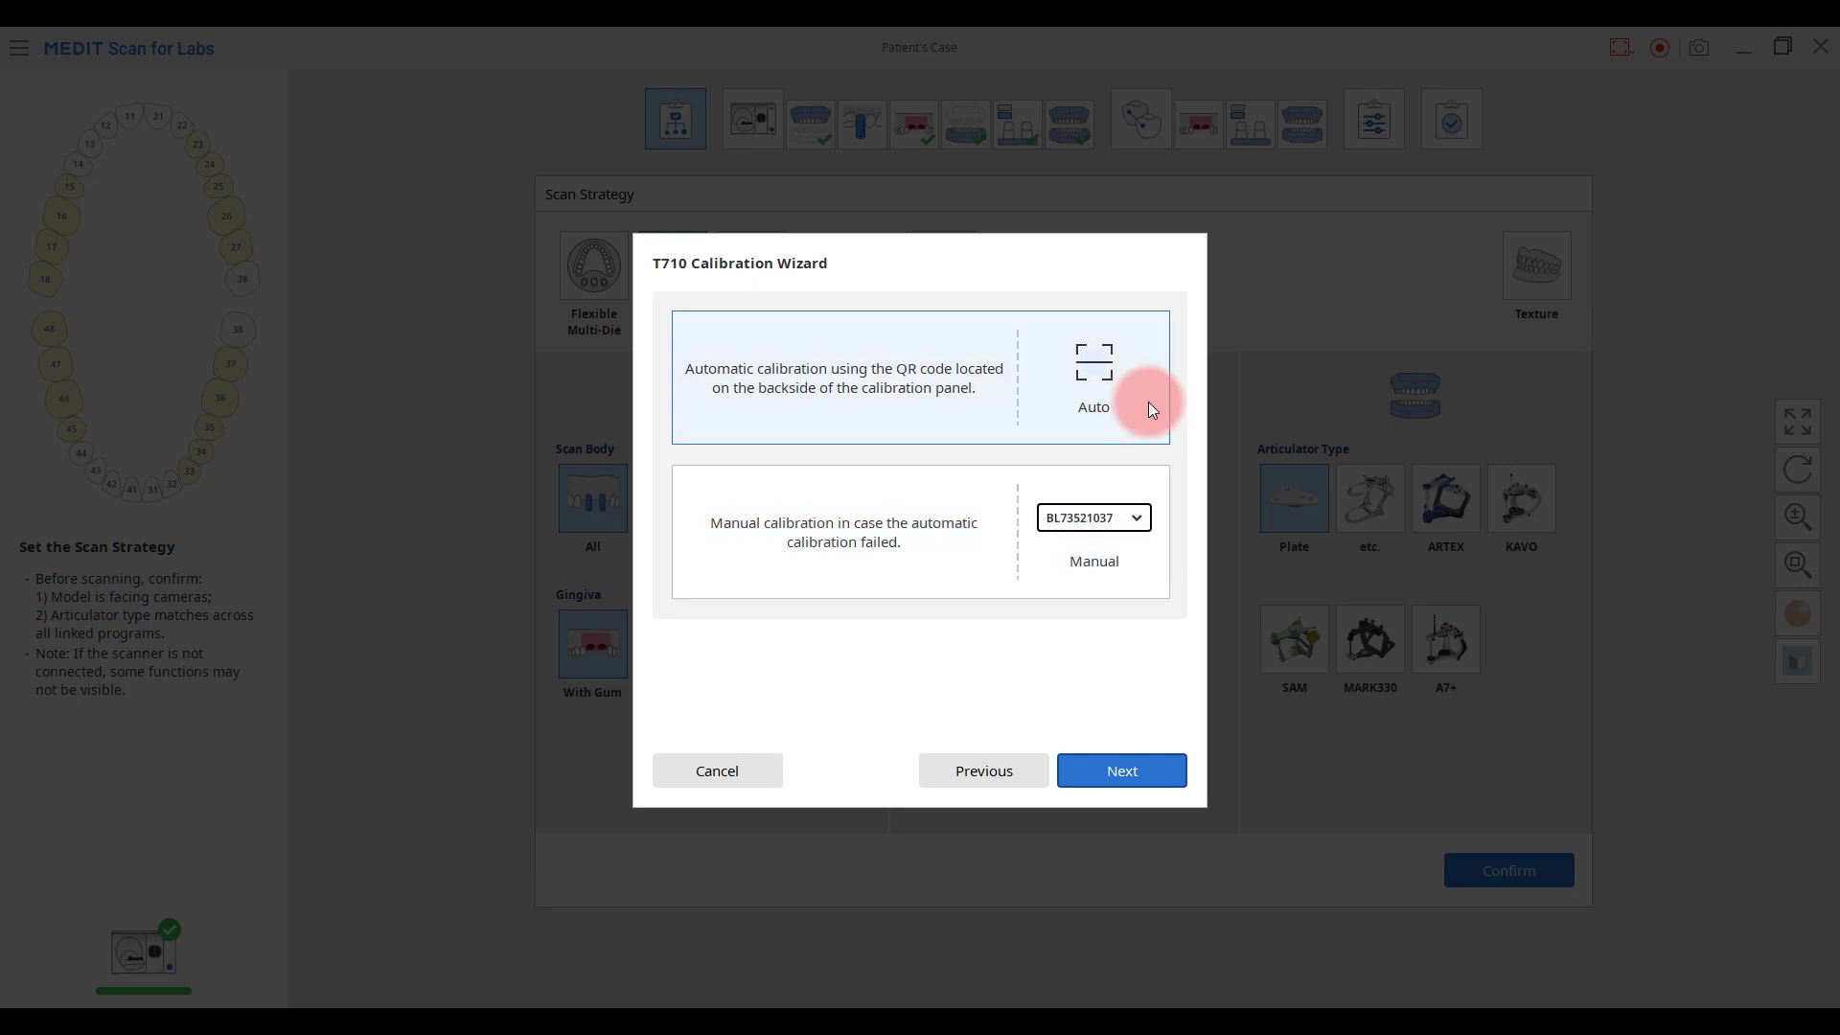
left_click(1166, 773)
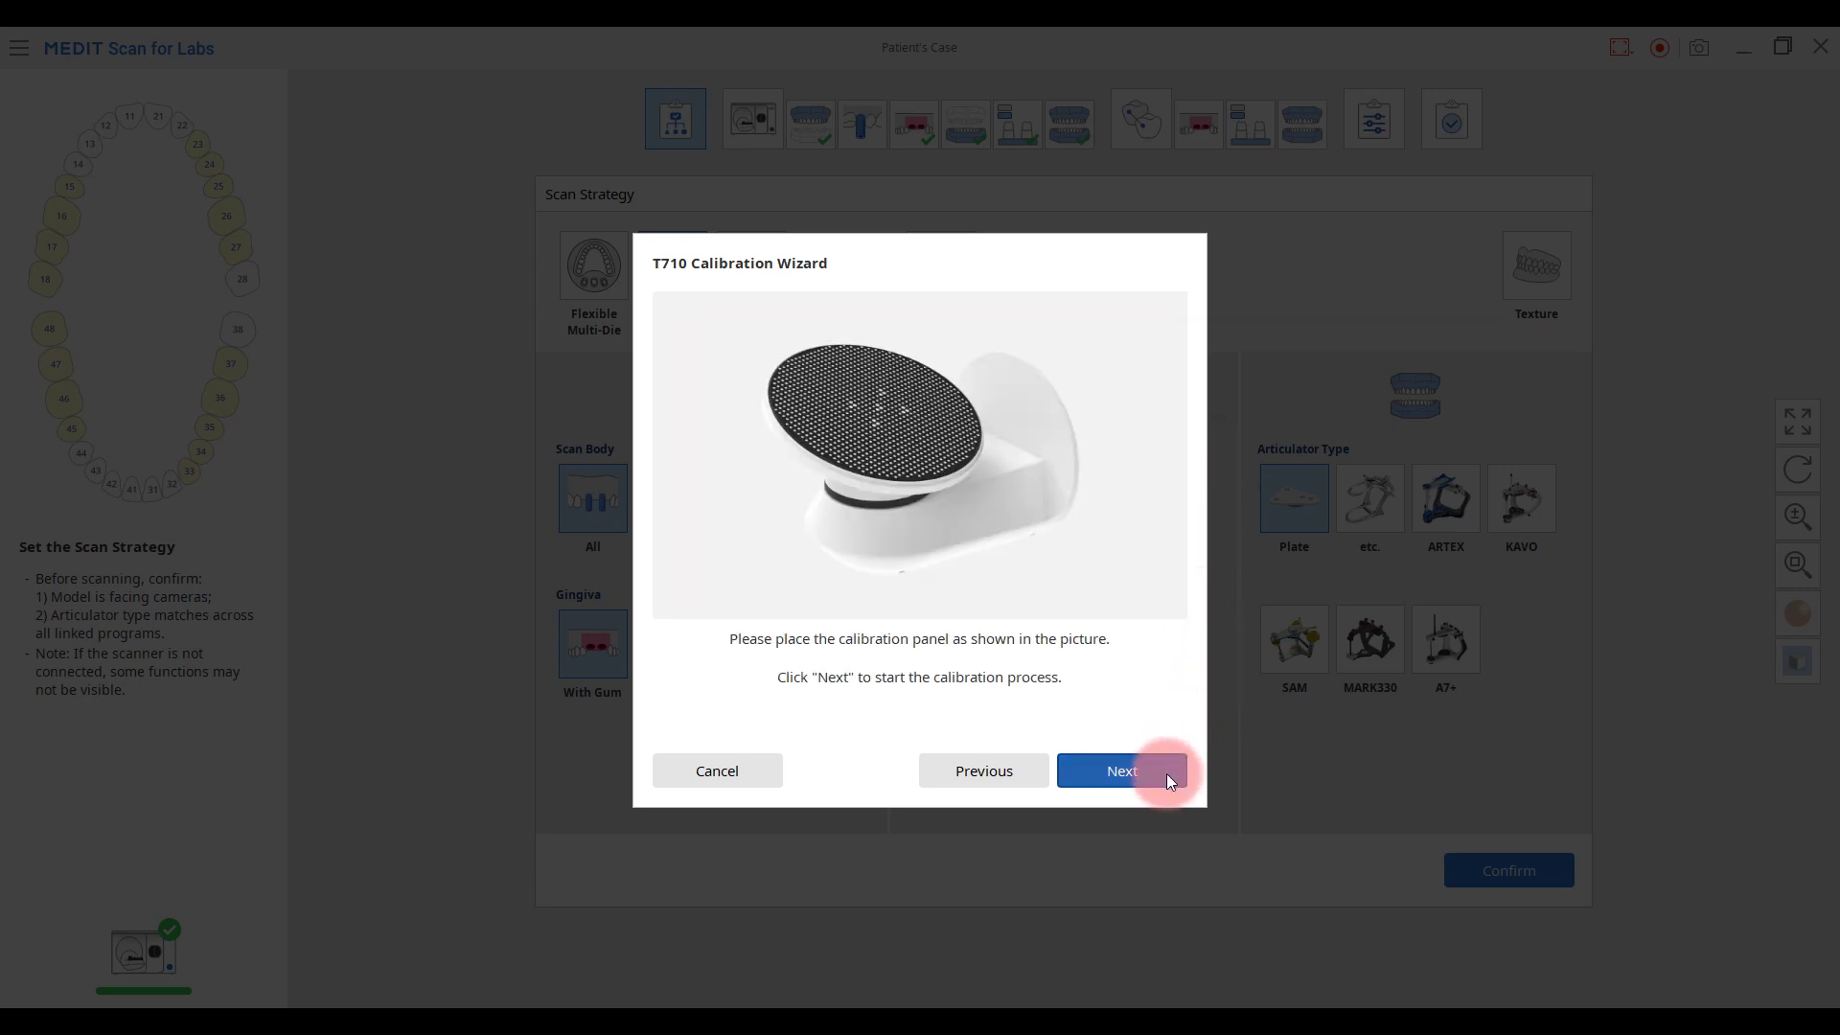
left_click(1165, 774)
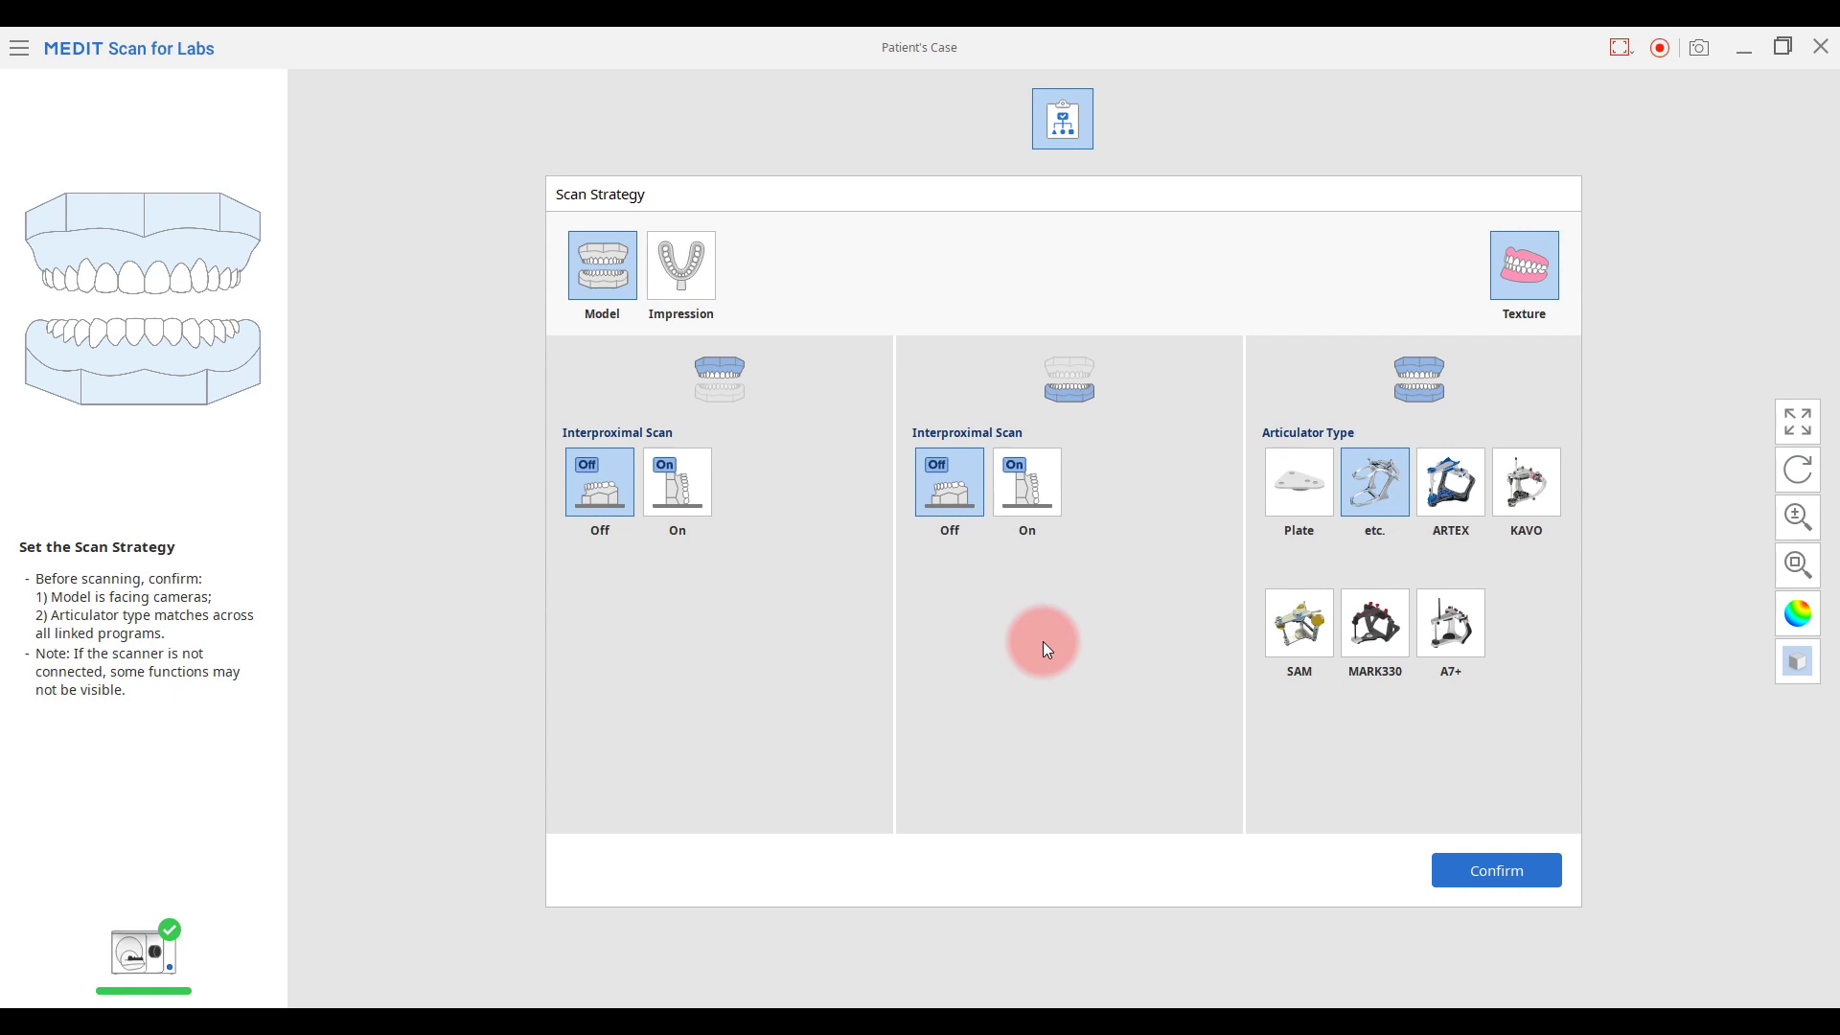
Confirm the scan strategy and scan the maxillary base, raising the model in the Adjust Scan Area view first
left_click(1490, 878)
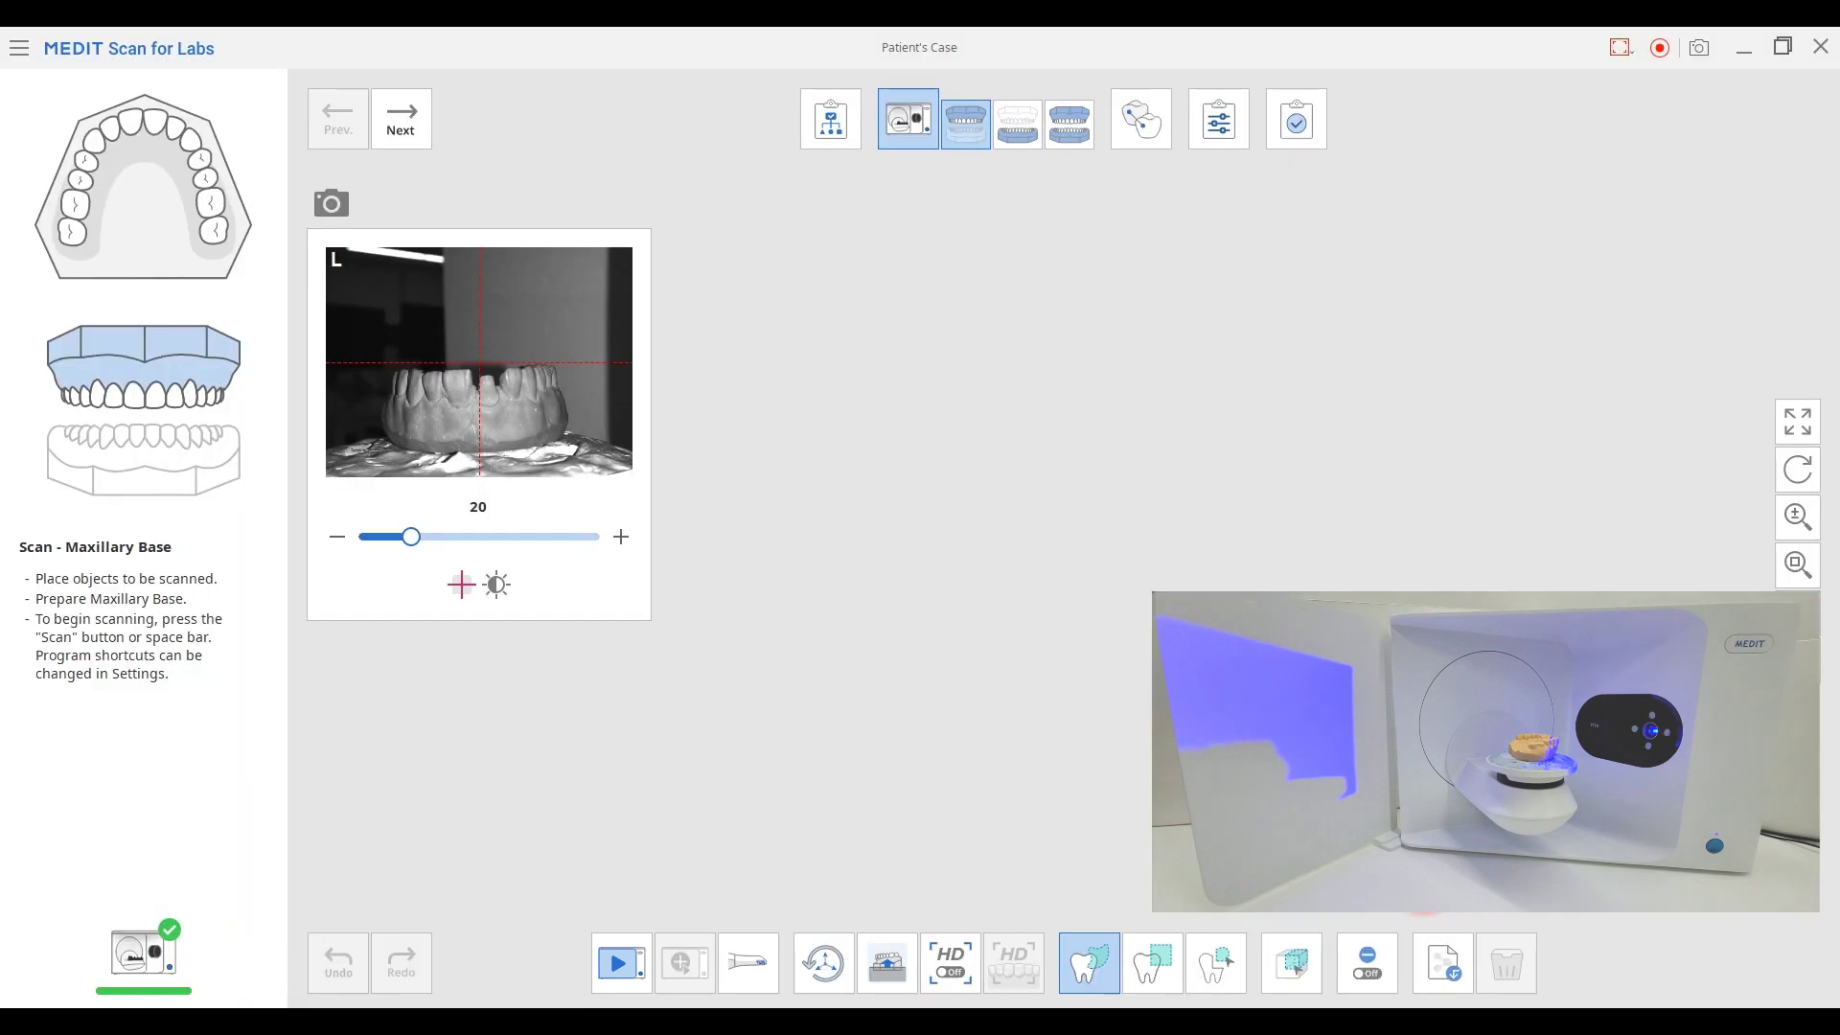
key("space")
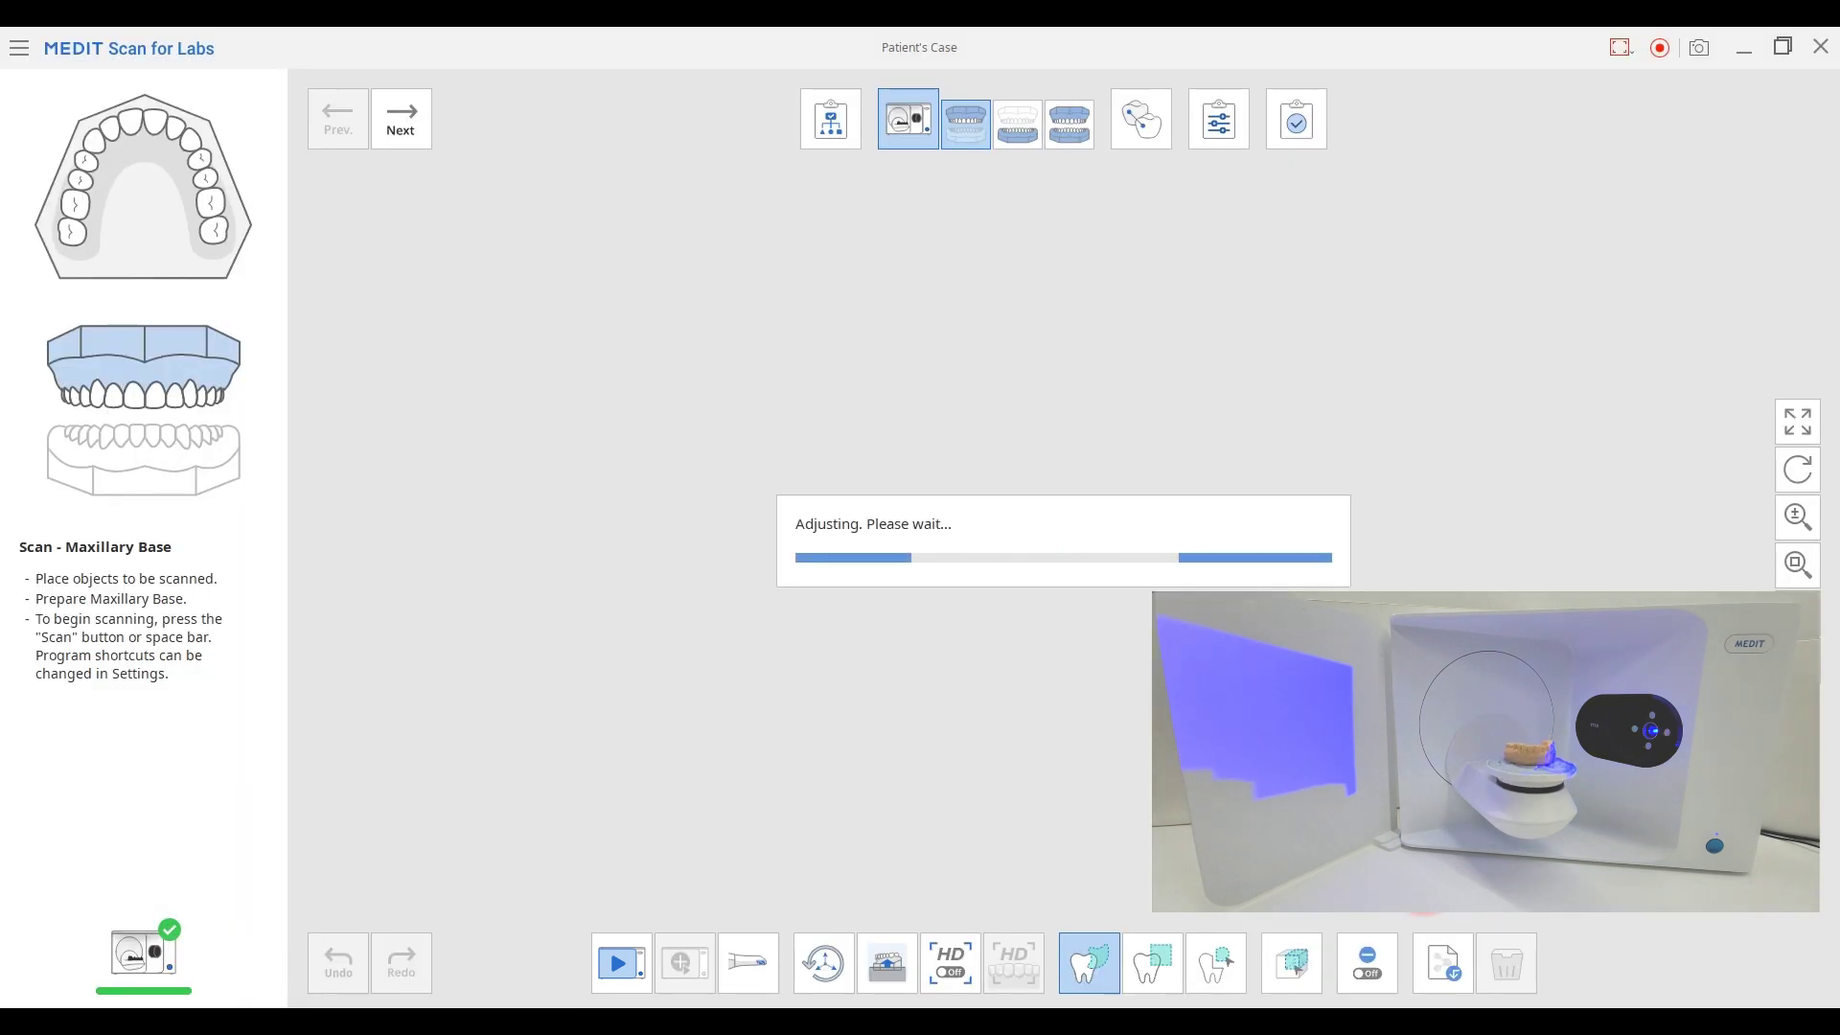
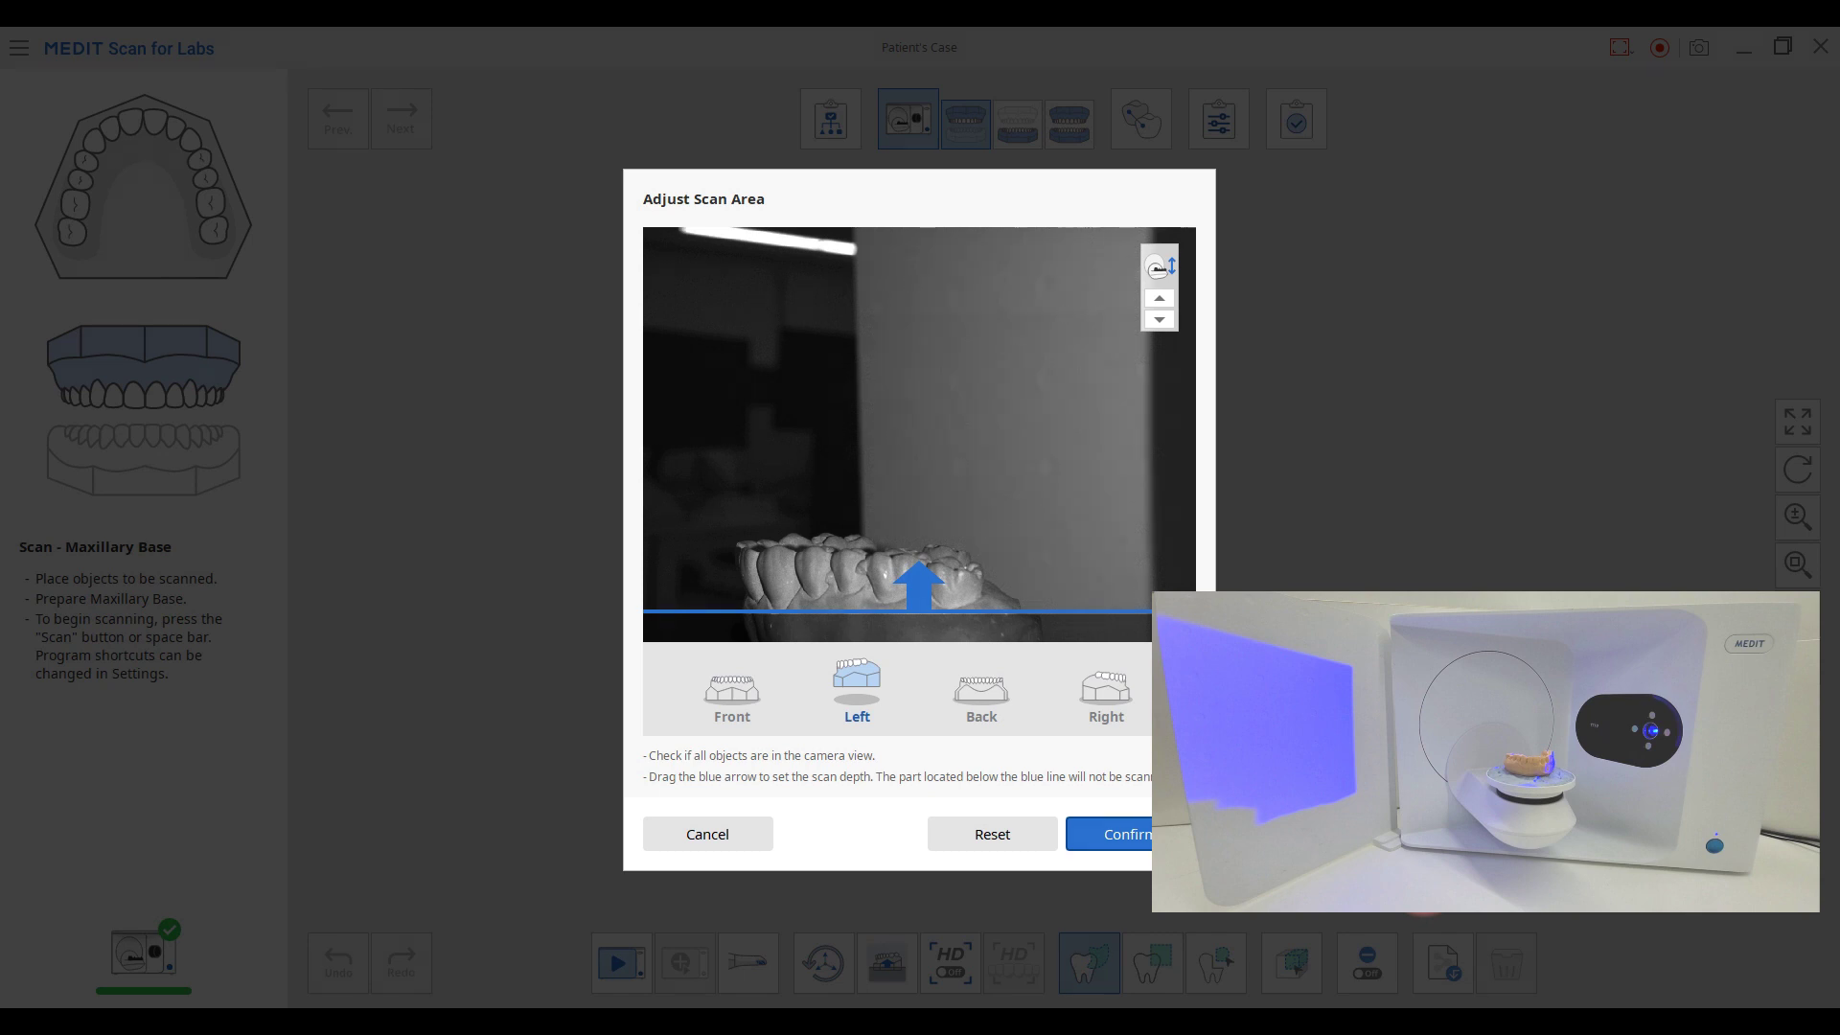
left_click(1165, 299)
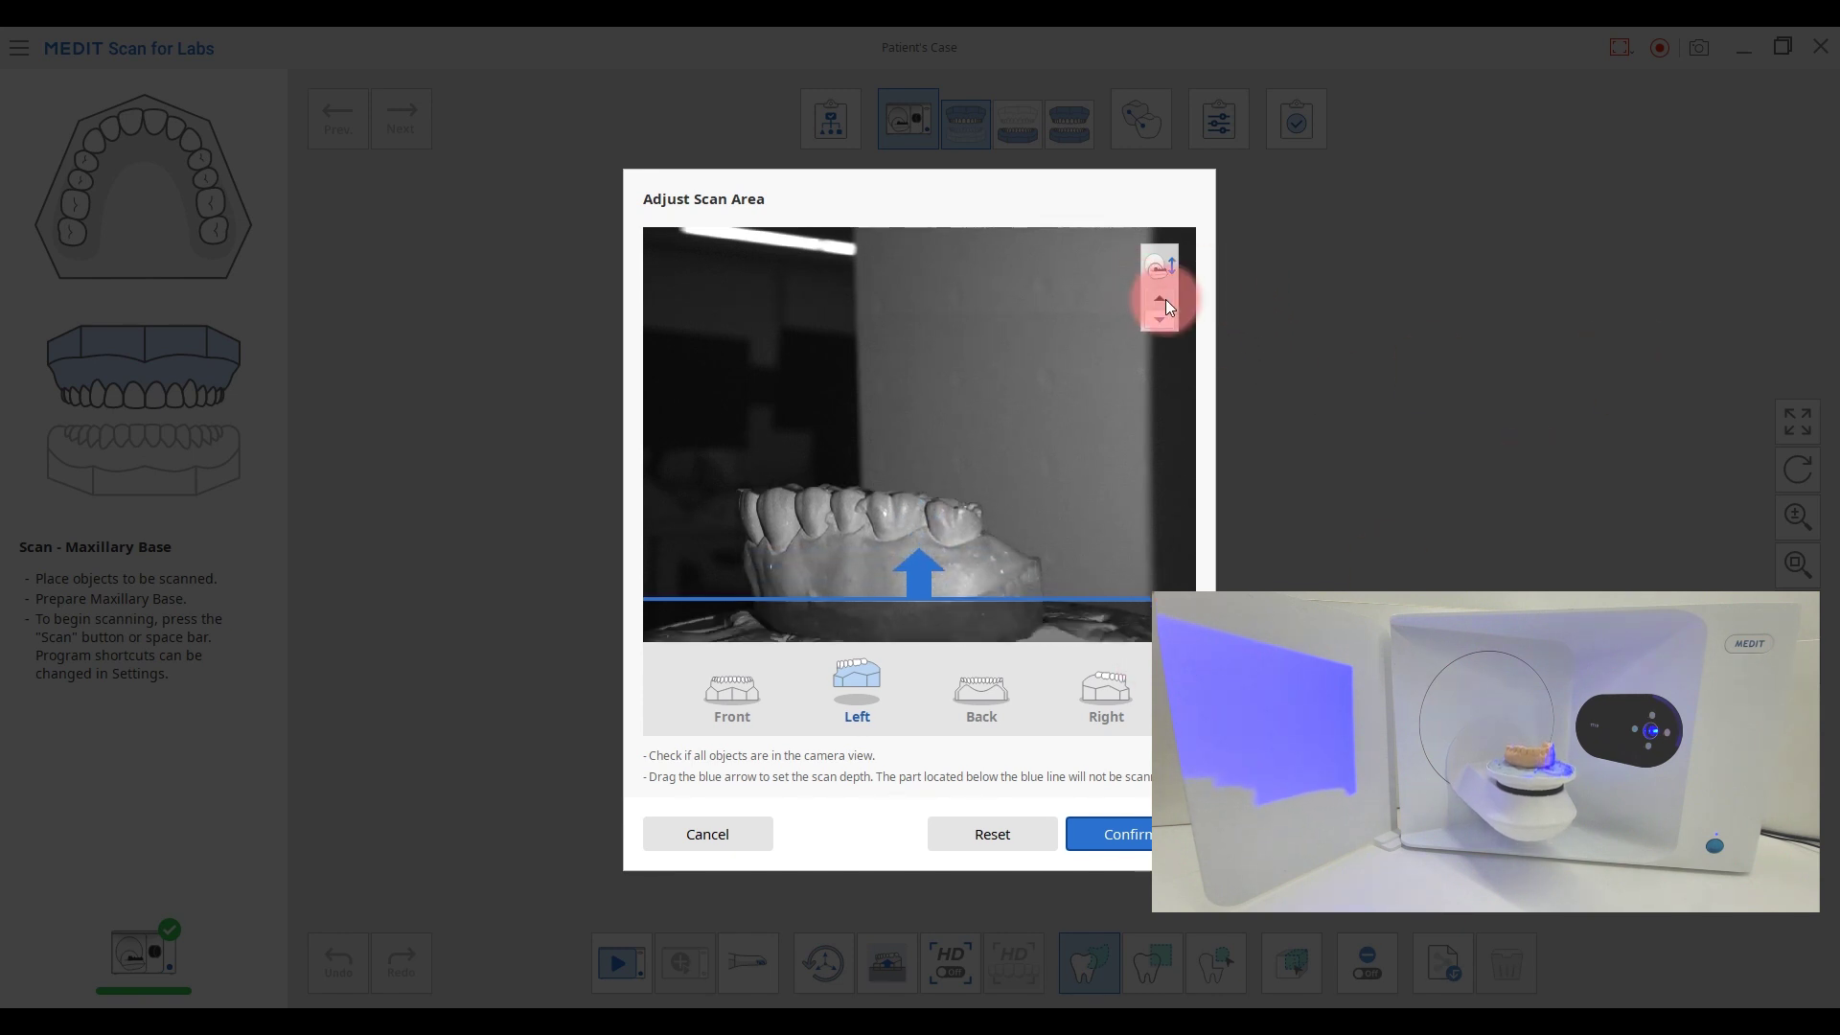
left_click(1123, 846)
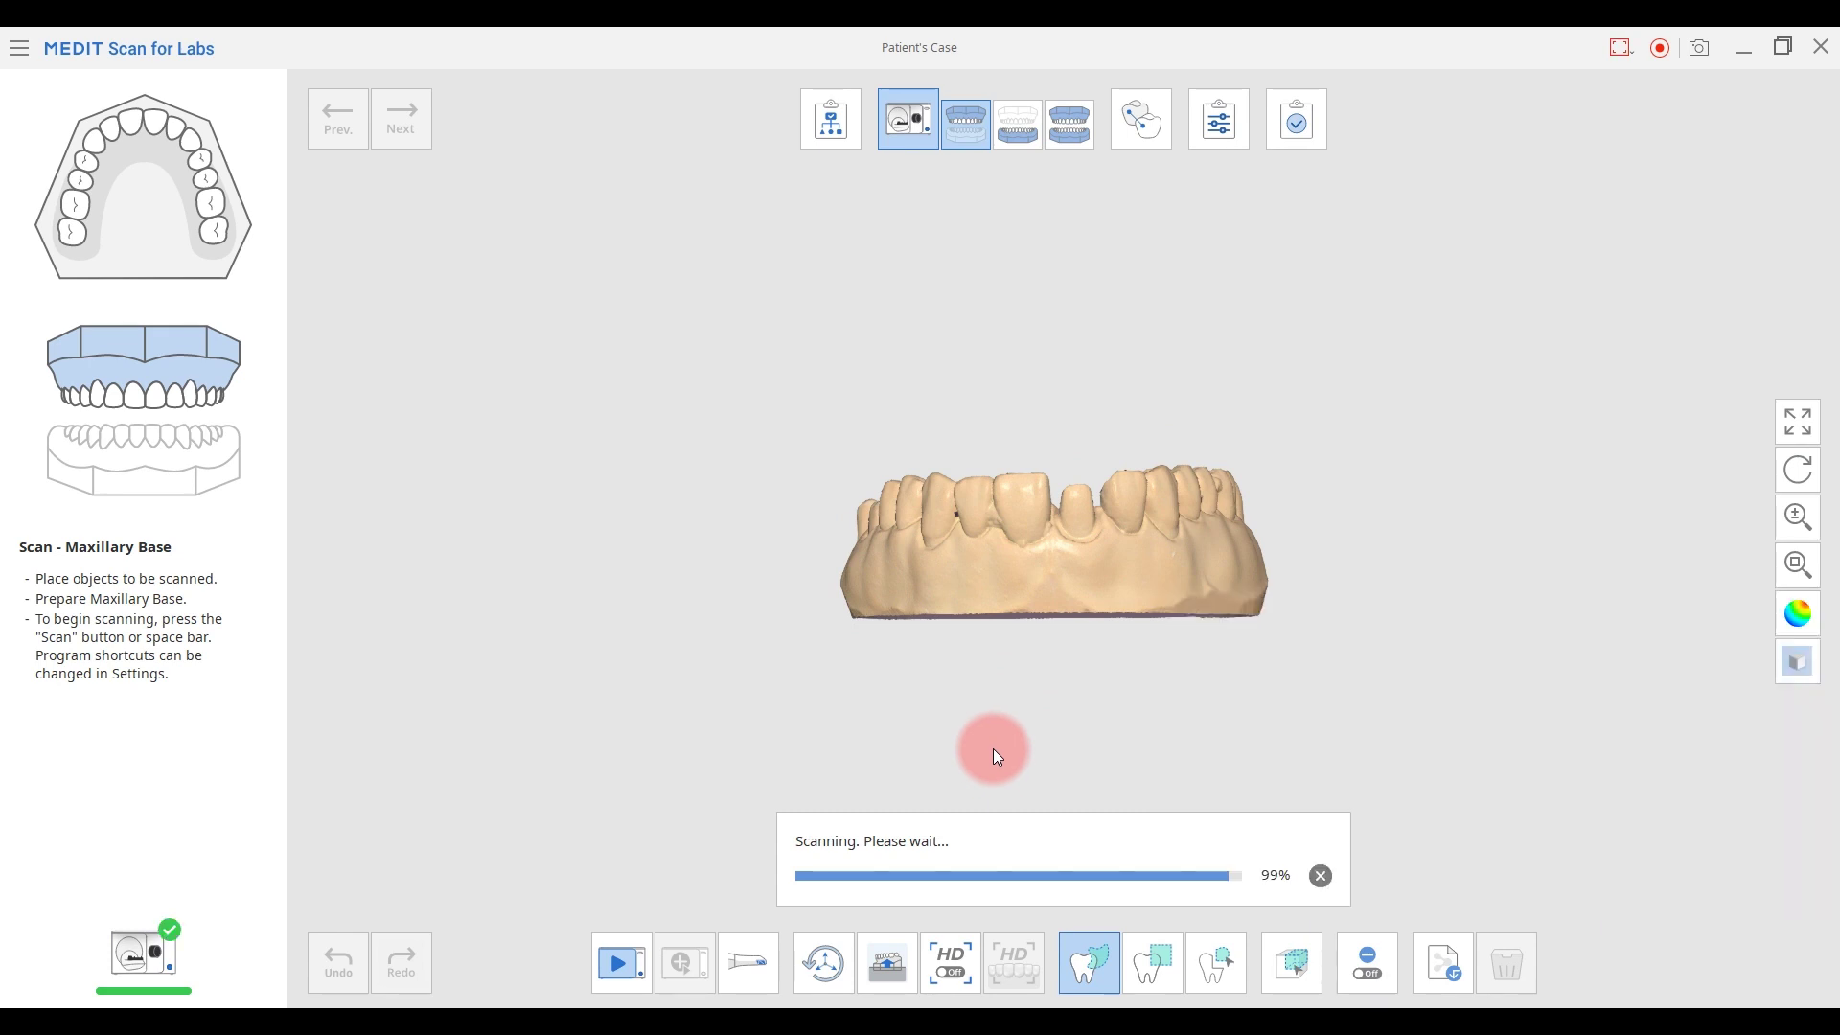
left_click(416, 131)
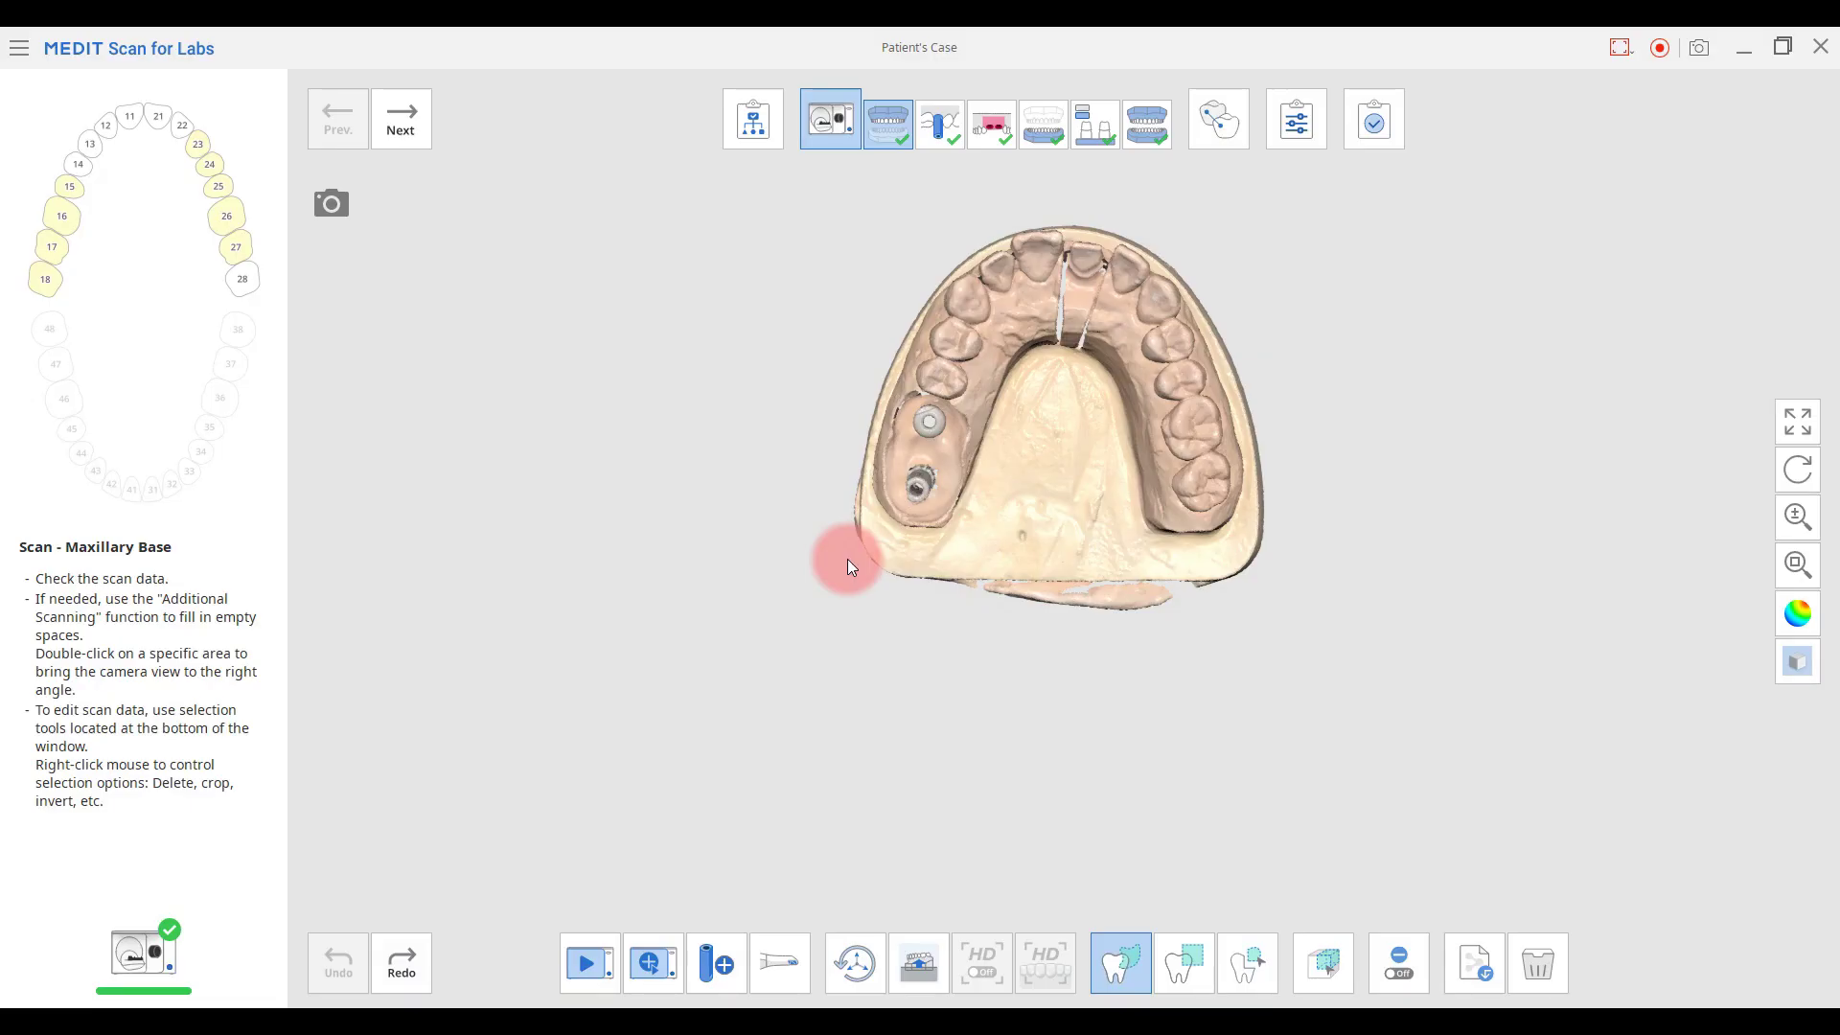
Outline the stray scan data behind the posterior edge of the maxillary base freehand and delete it
mouse_move(848, 561)
left_mouse_down()
mouse_move(1196, 572)
mouse_move(1275, 641)
mouse_move(1084, 677)
mouse_move(825, 637)
left_mouse_up()
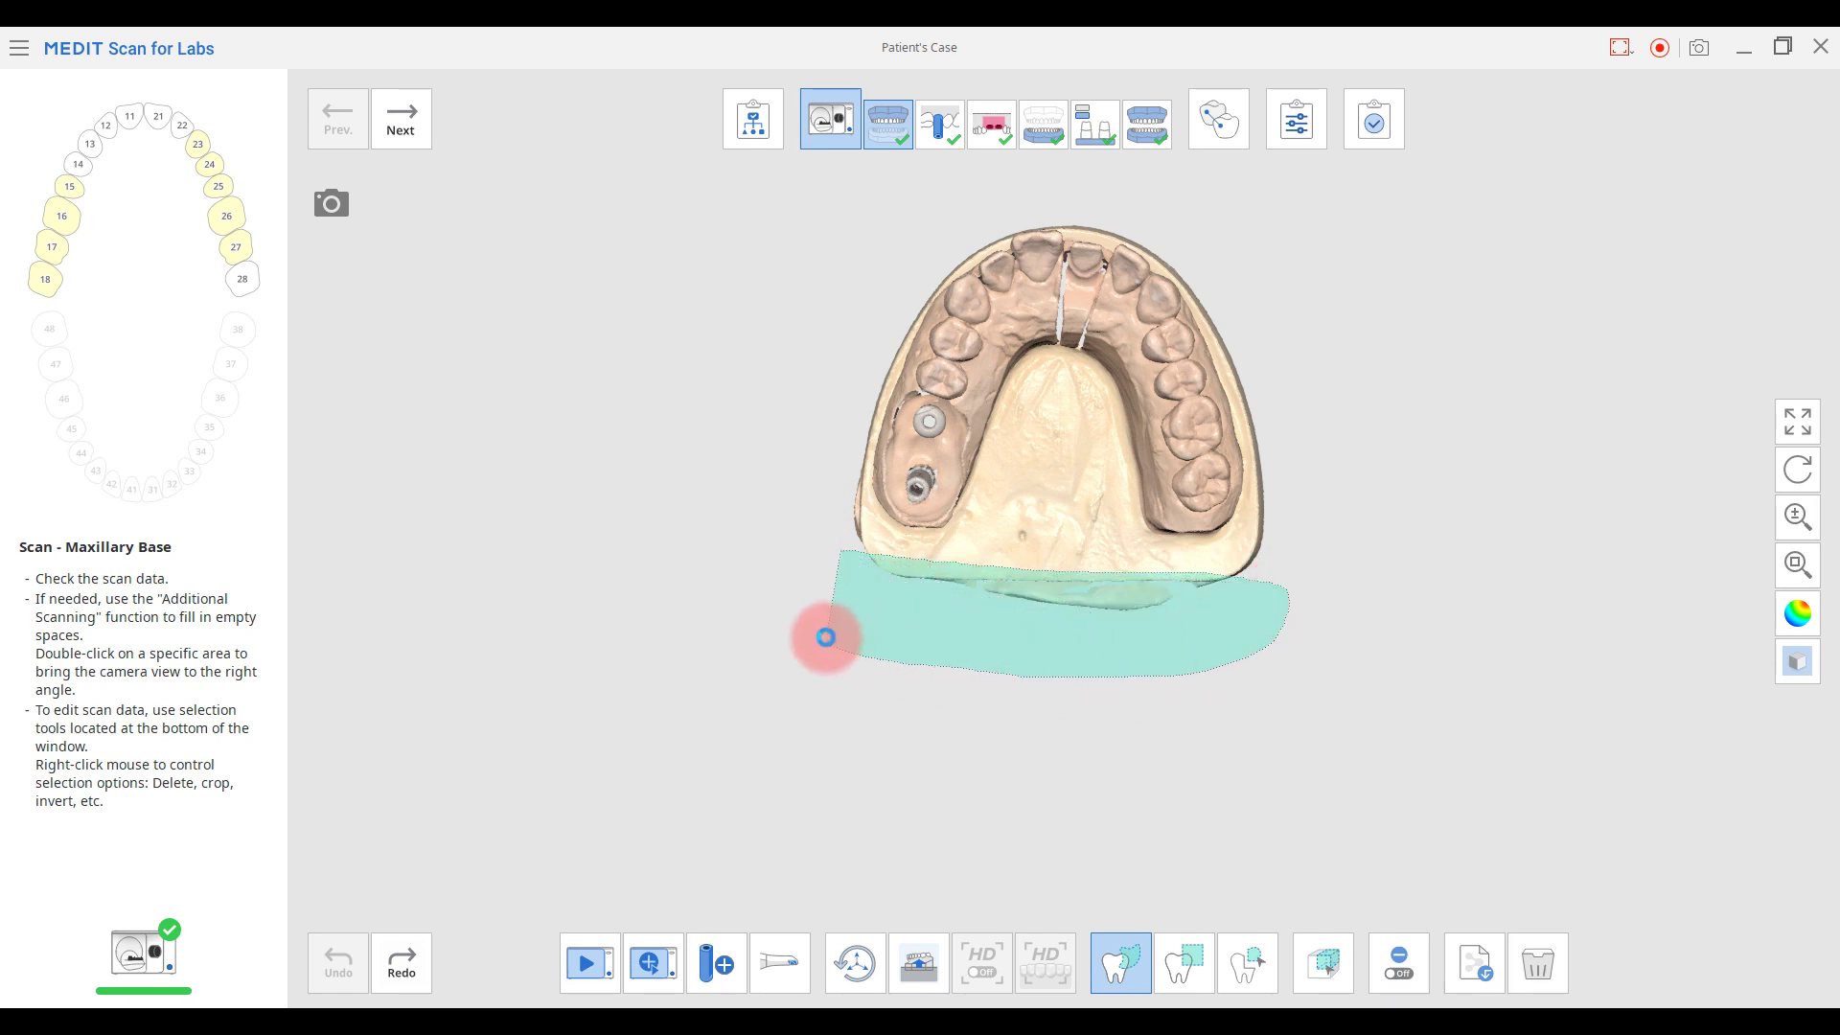
right_click(827, 636)
left_click(909, 795)
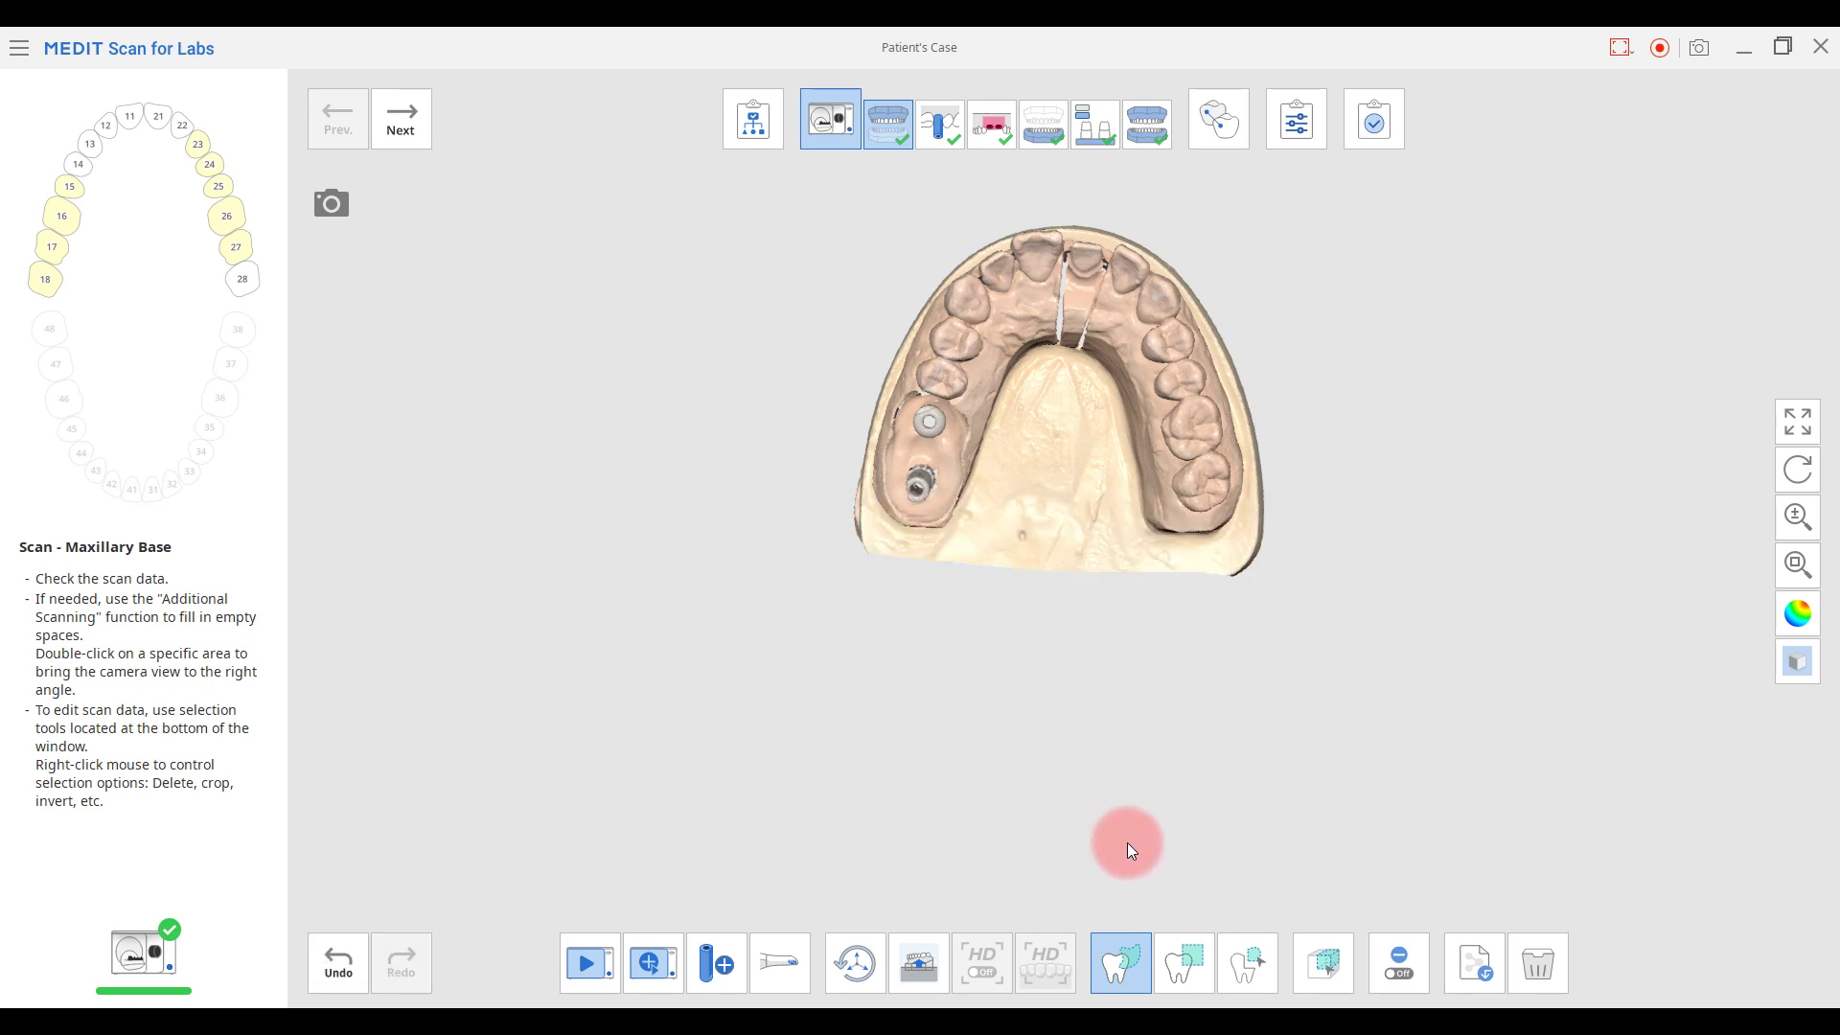
Delete a rectangular area of the palate at the posterior edge of the maxillary base
left_click(1191, 968)
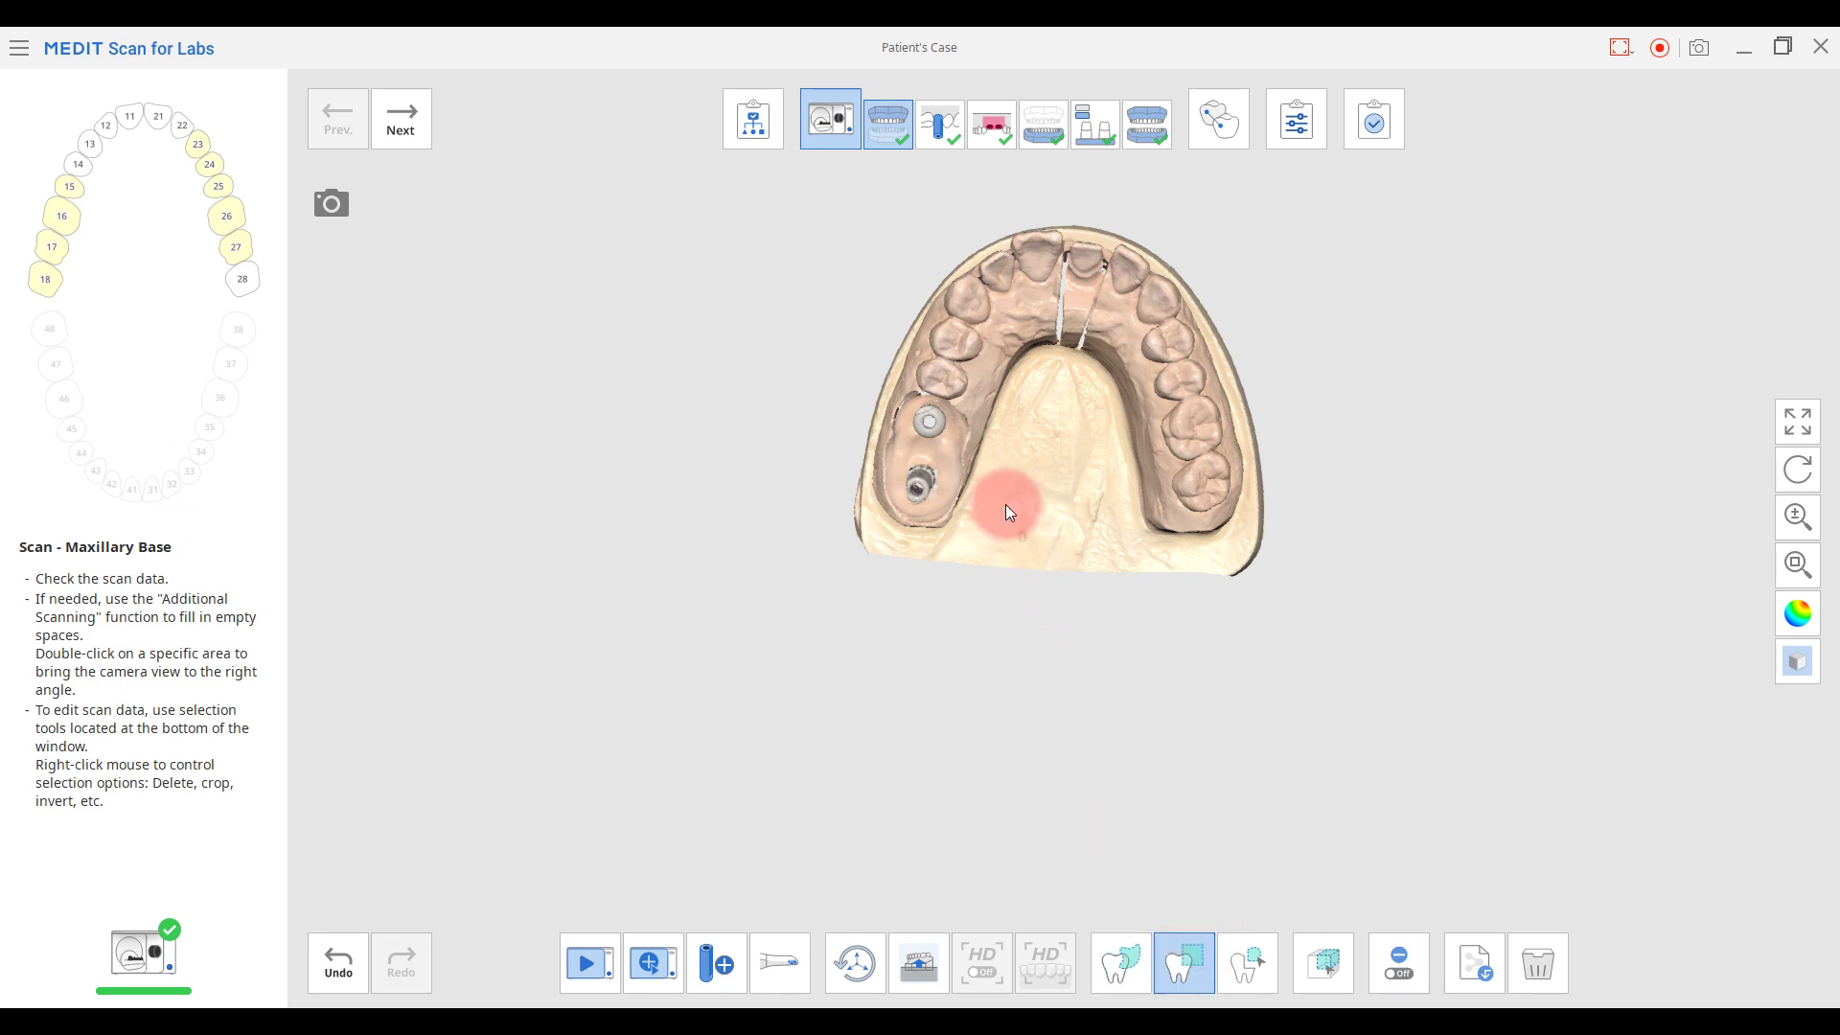
left_click_drag(996, 467, 1124, 625)
right_click(1124, 625)
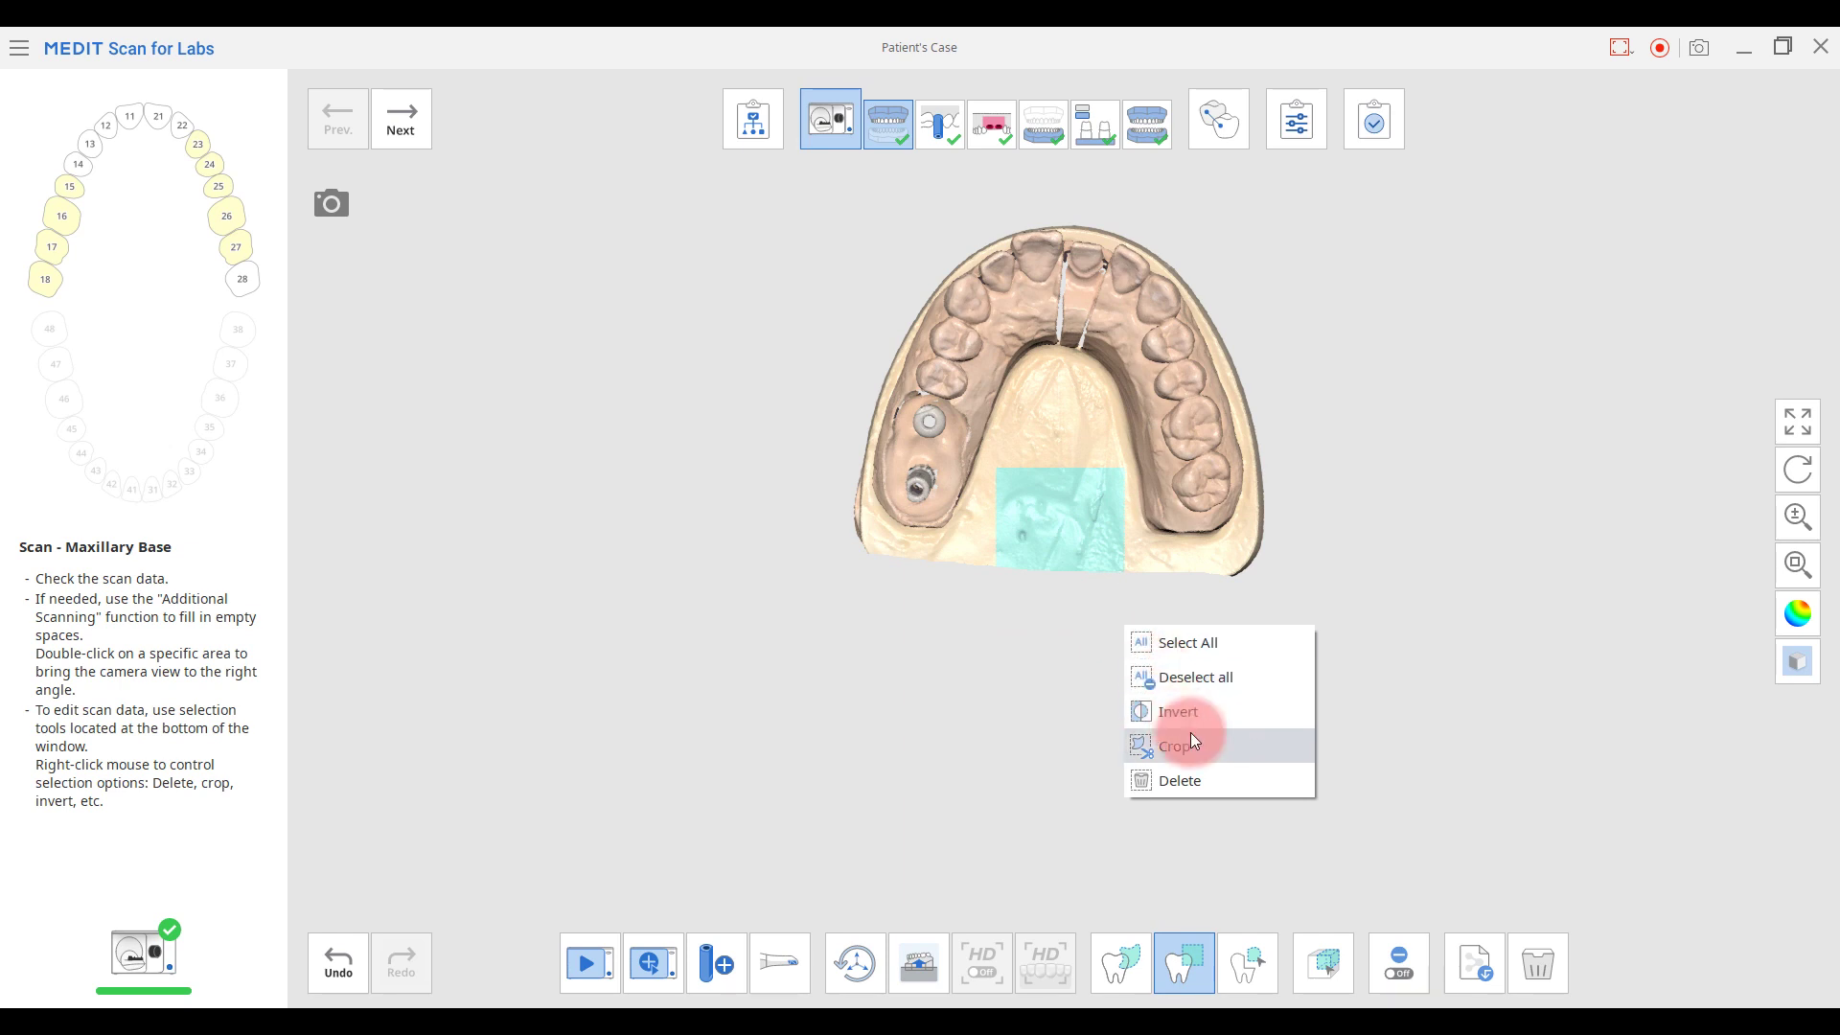
left_click(1204, 788)
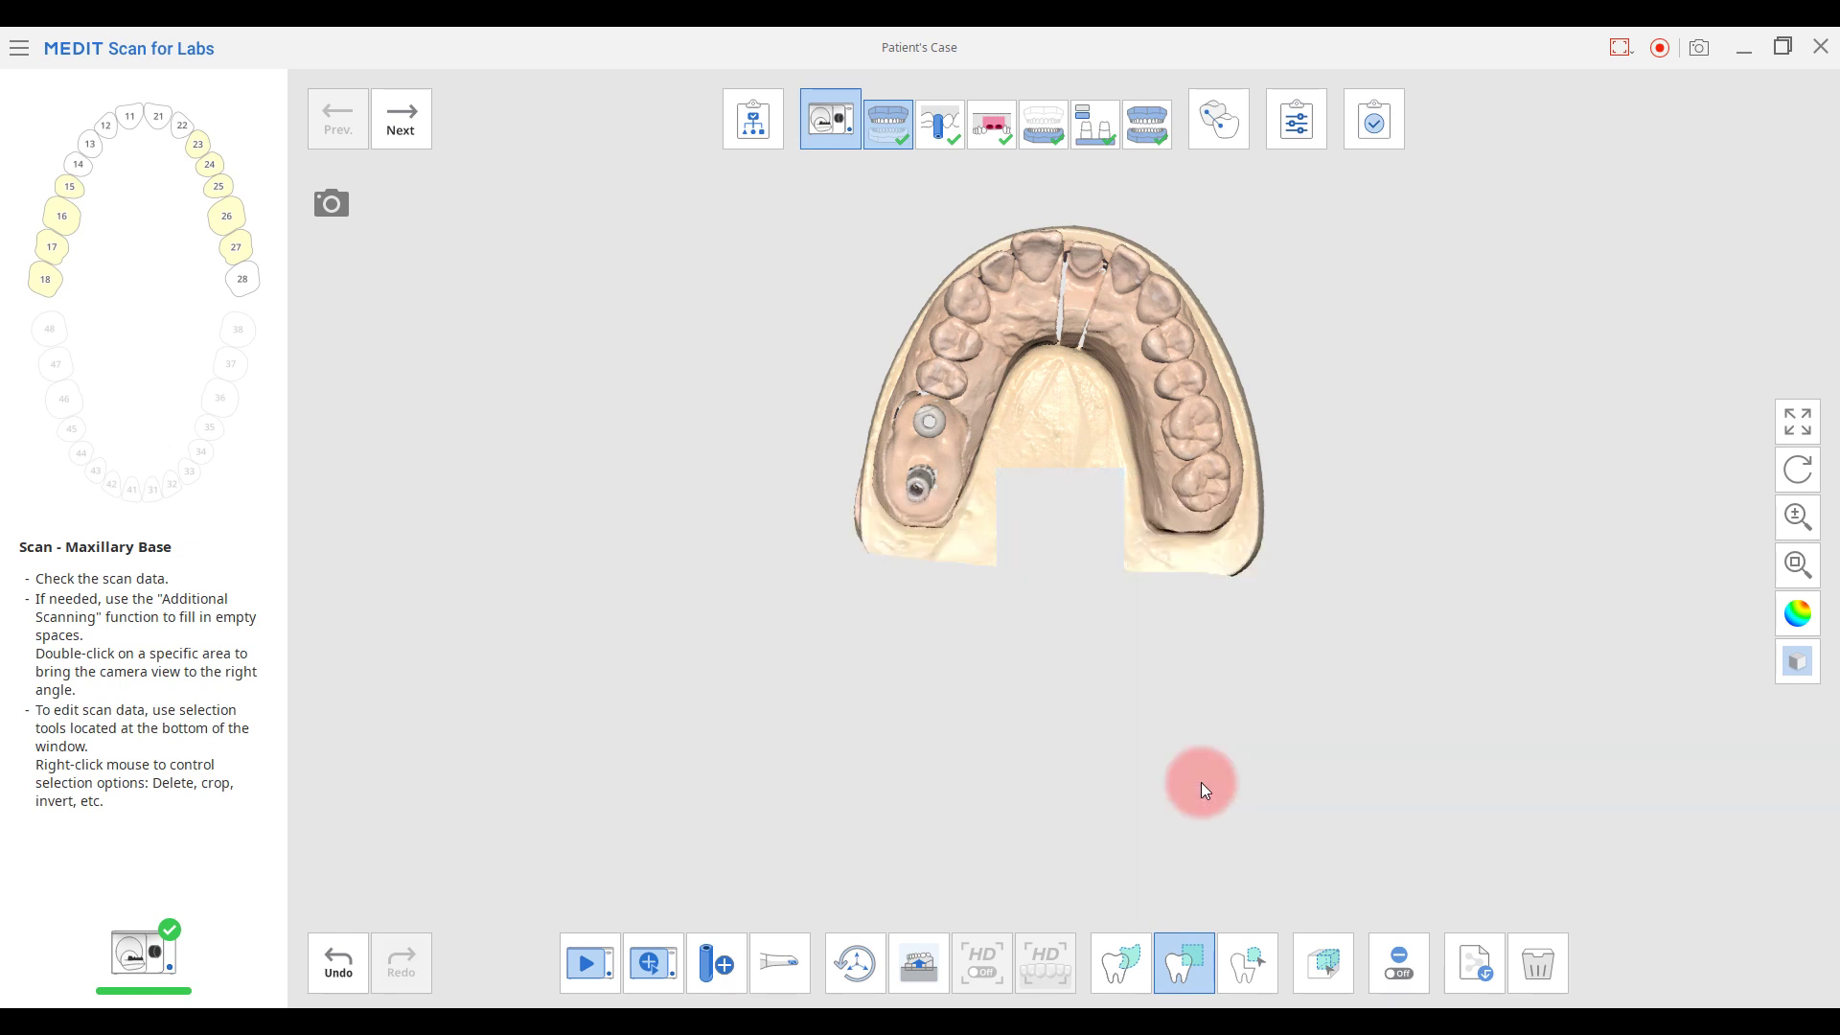
Select the whole connected maxillary model from one point and clear that selection using Deselection Mode
left_click(1251, 965)
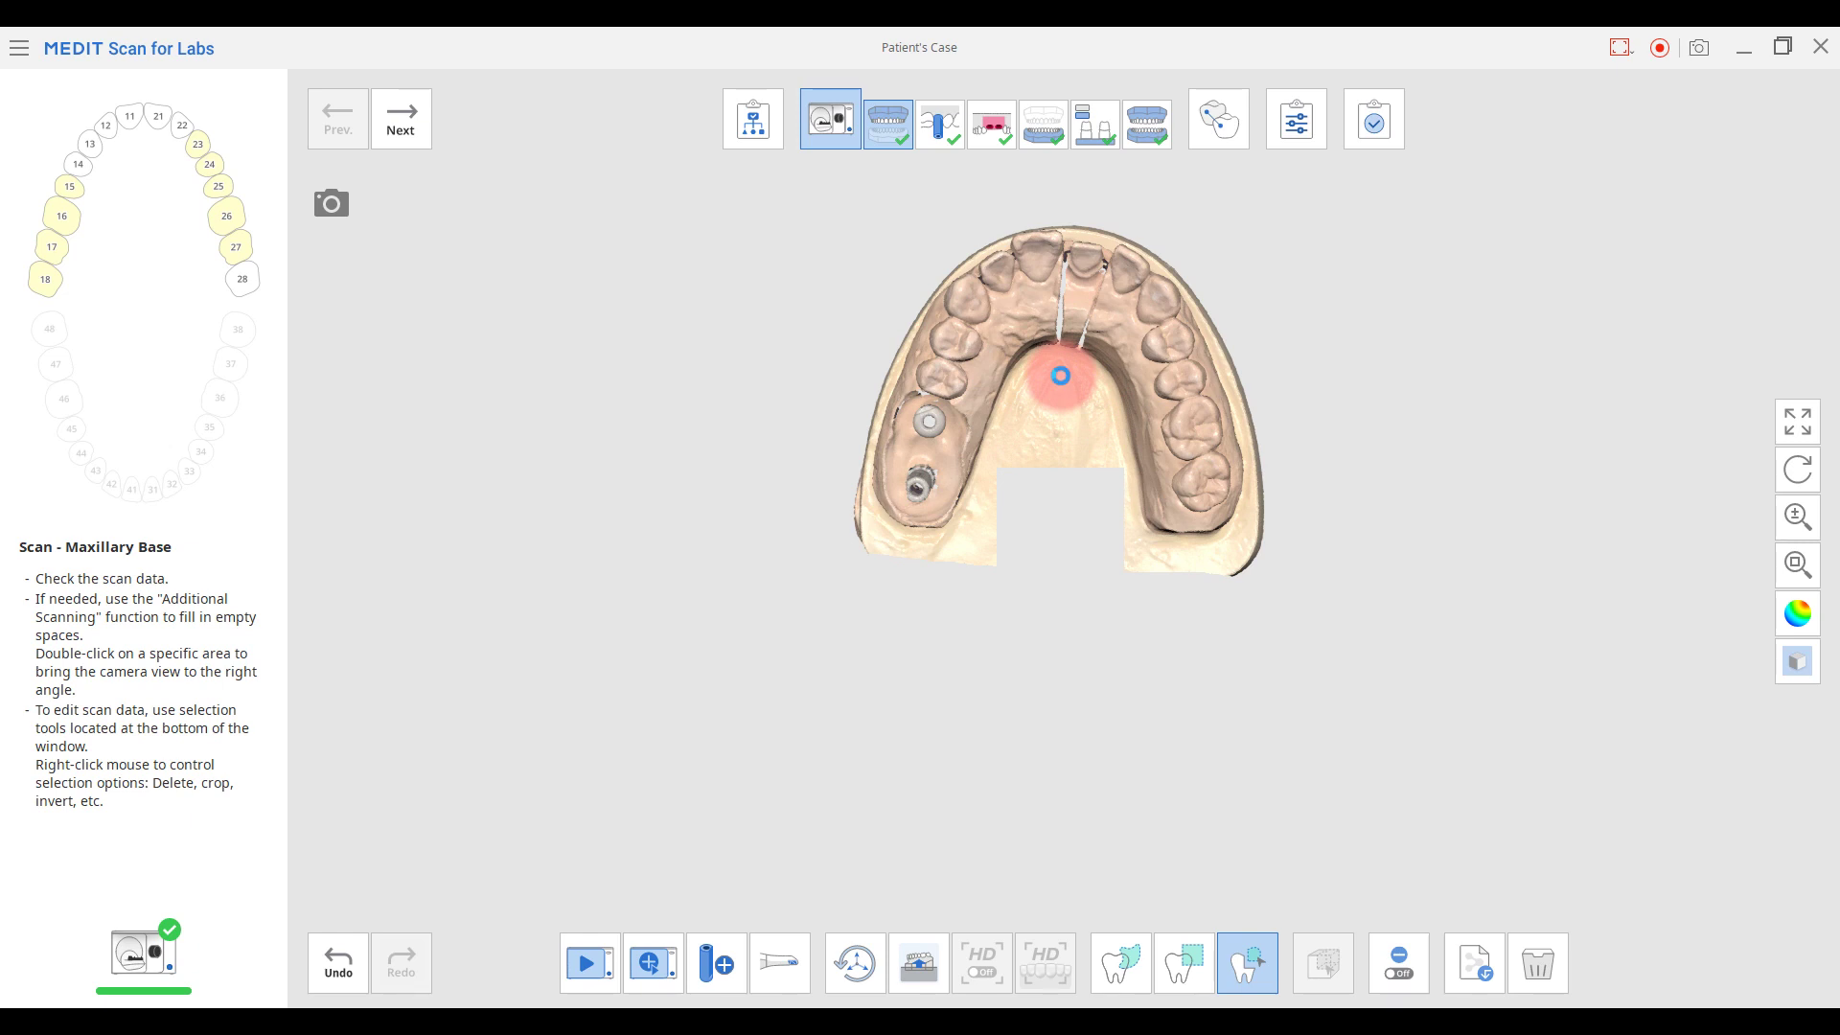
left_click(1061, 375)
right_click(1070, 380)
left_click(1380, 513)
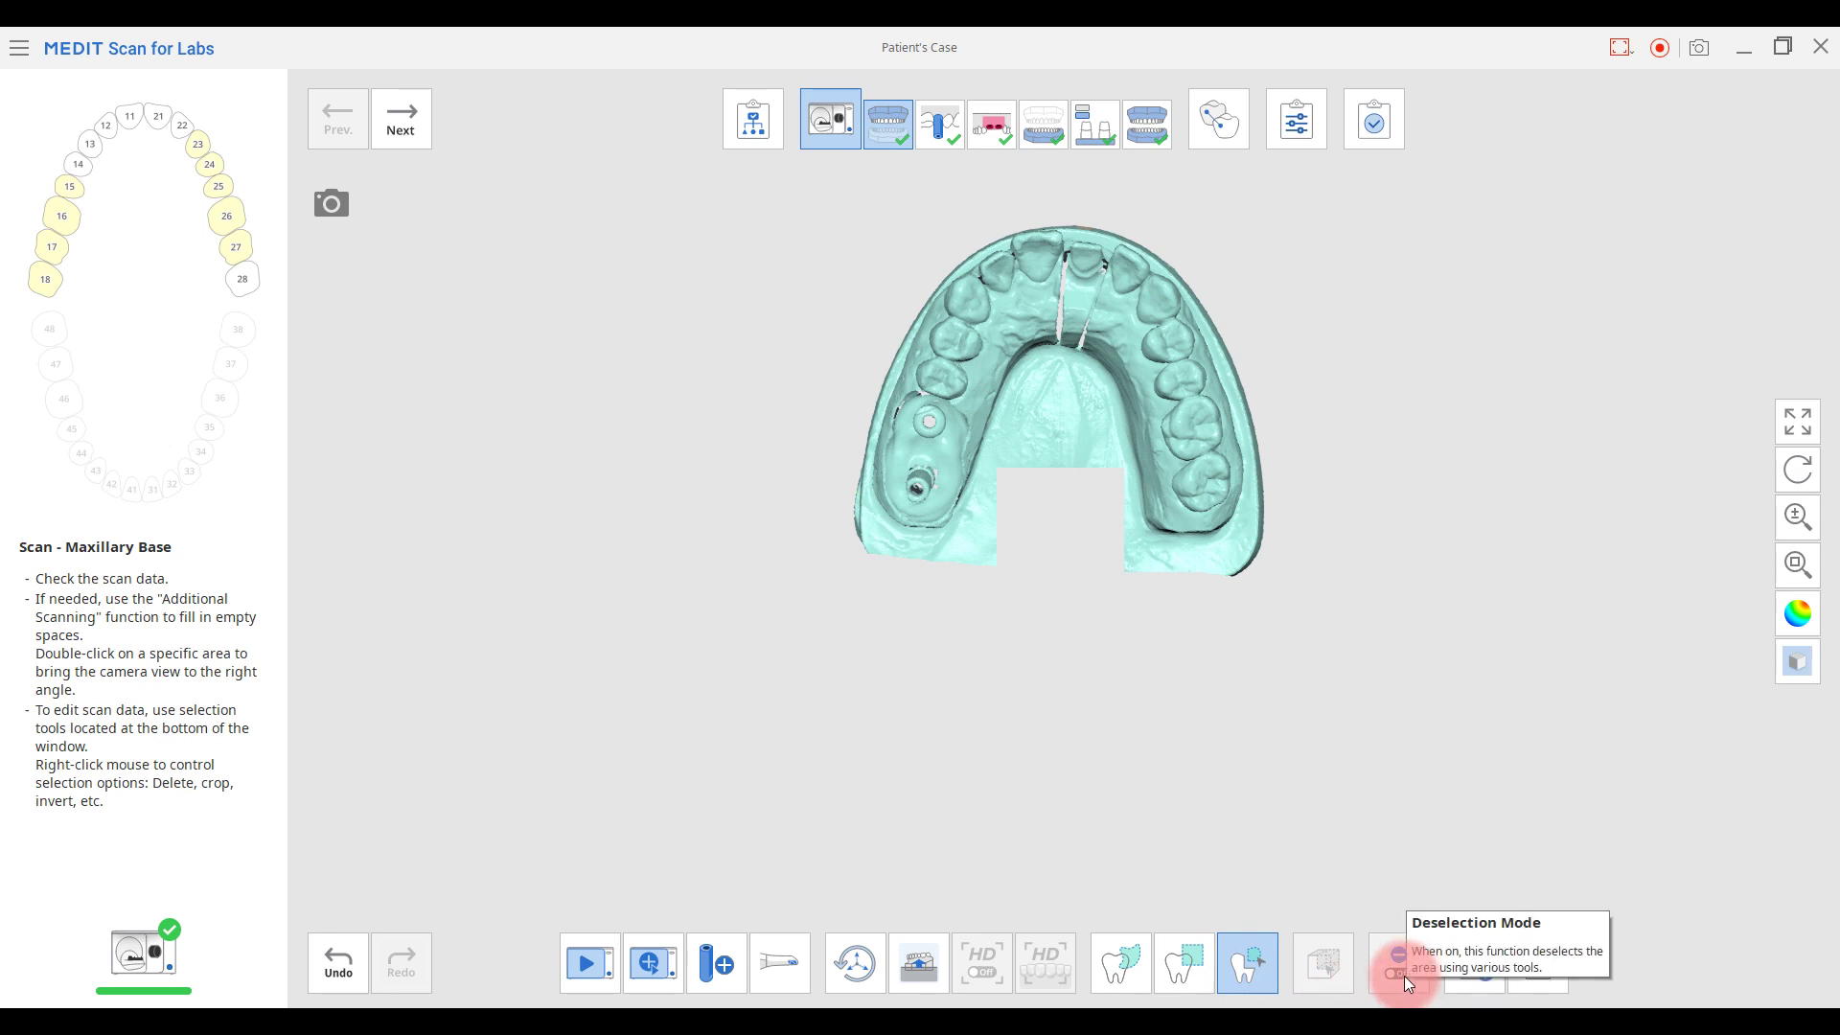
right_click(1055, 401)
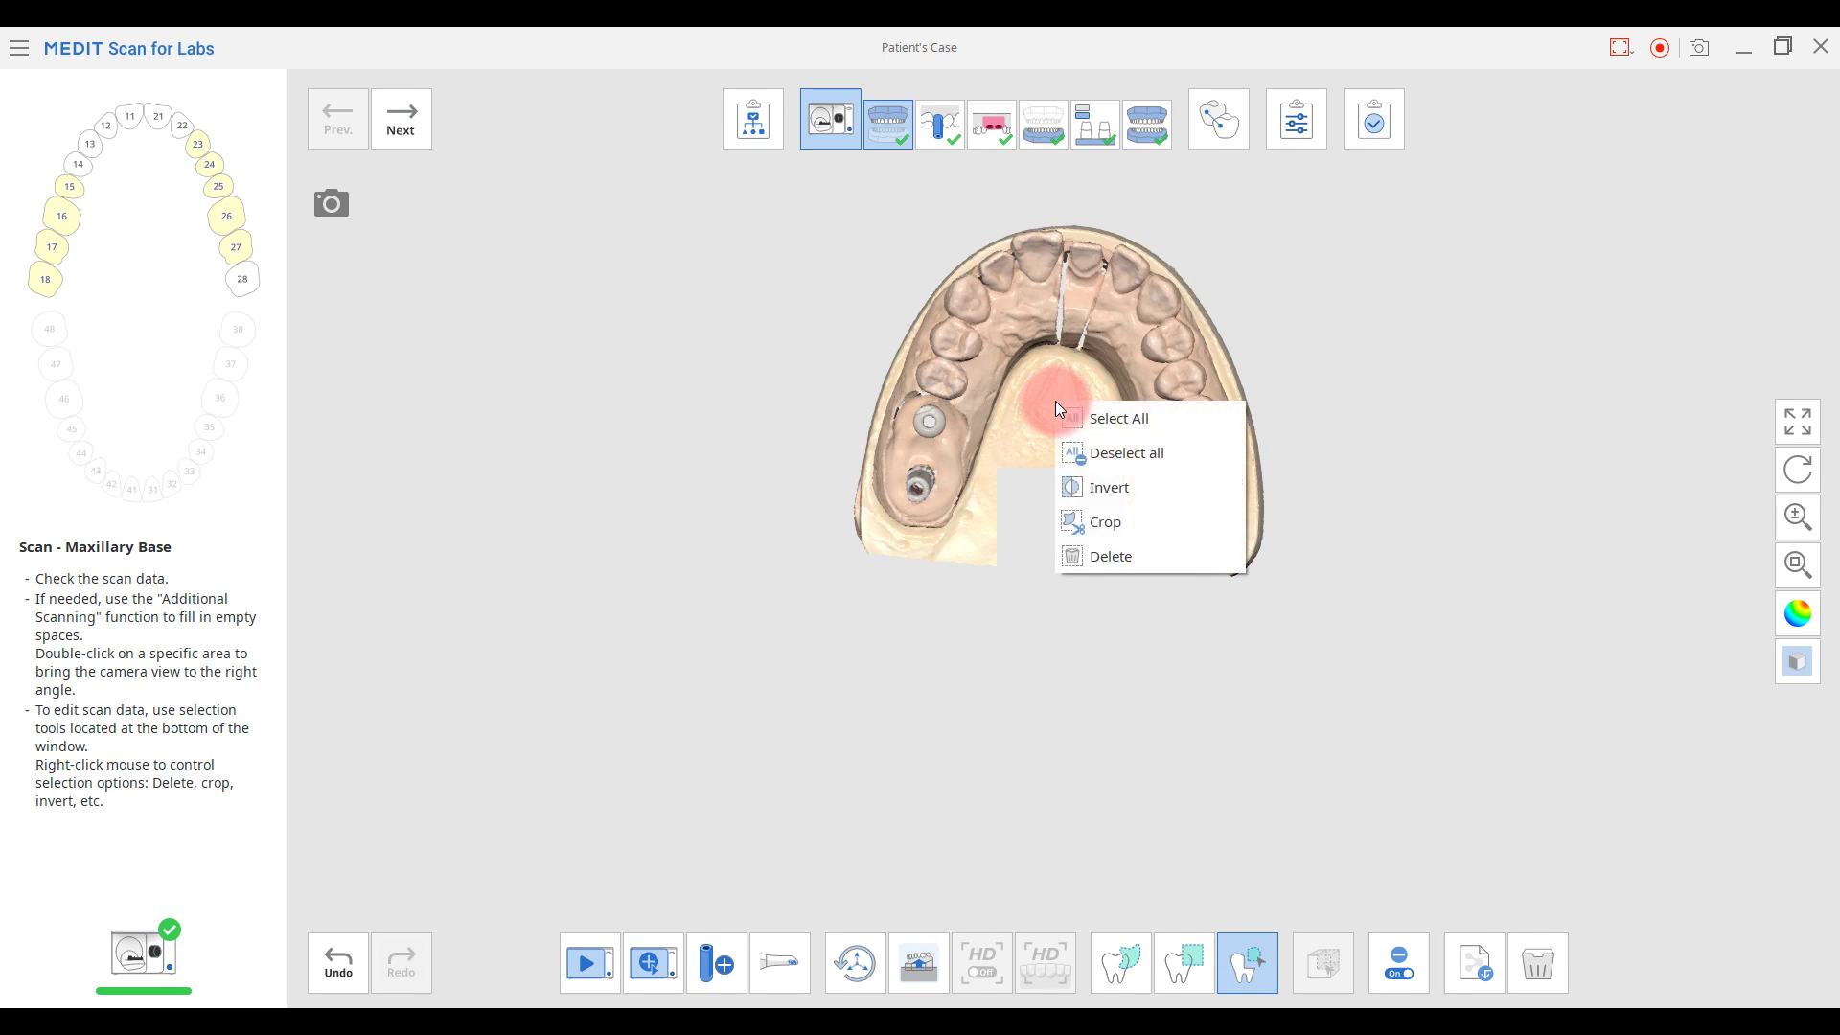
left_click(1077, 694)
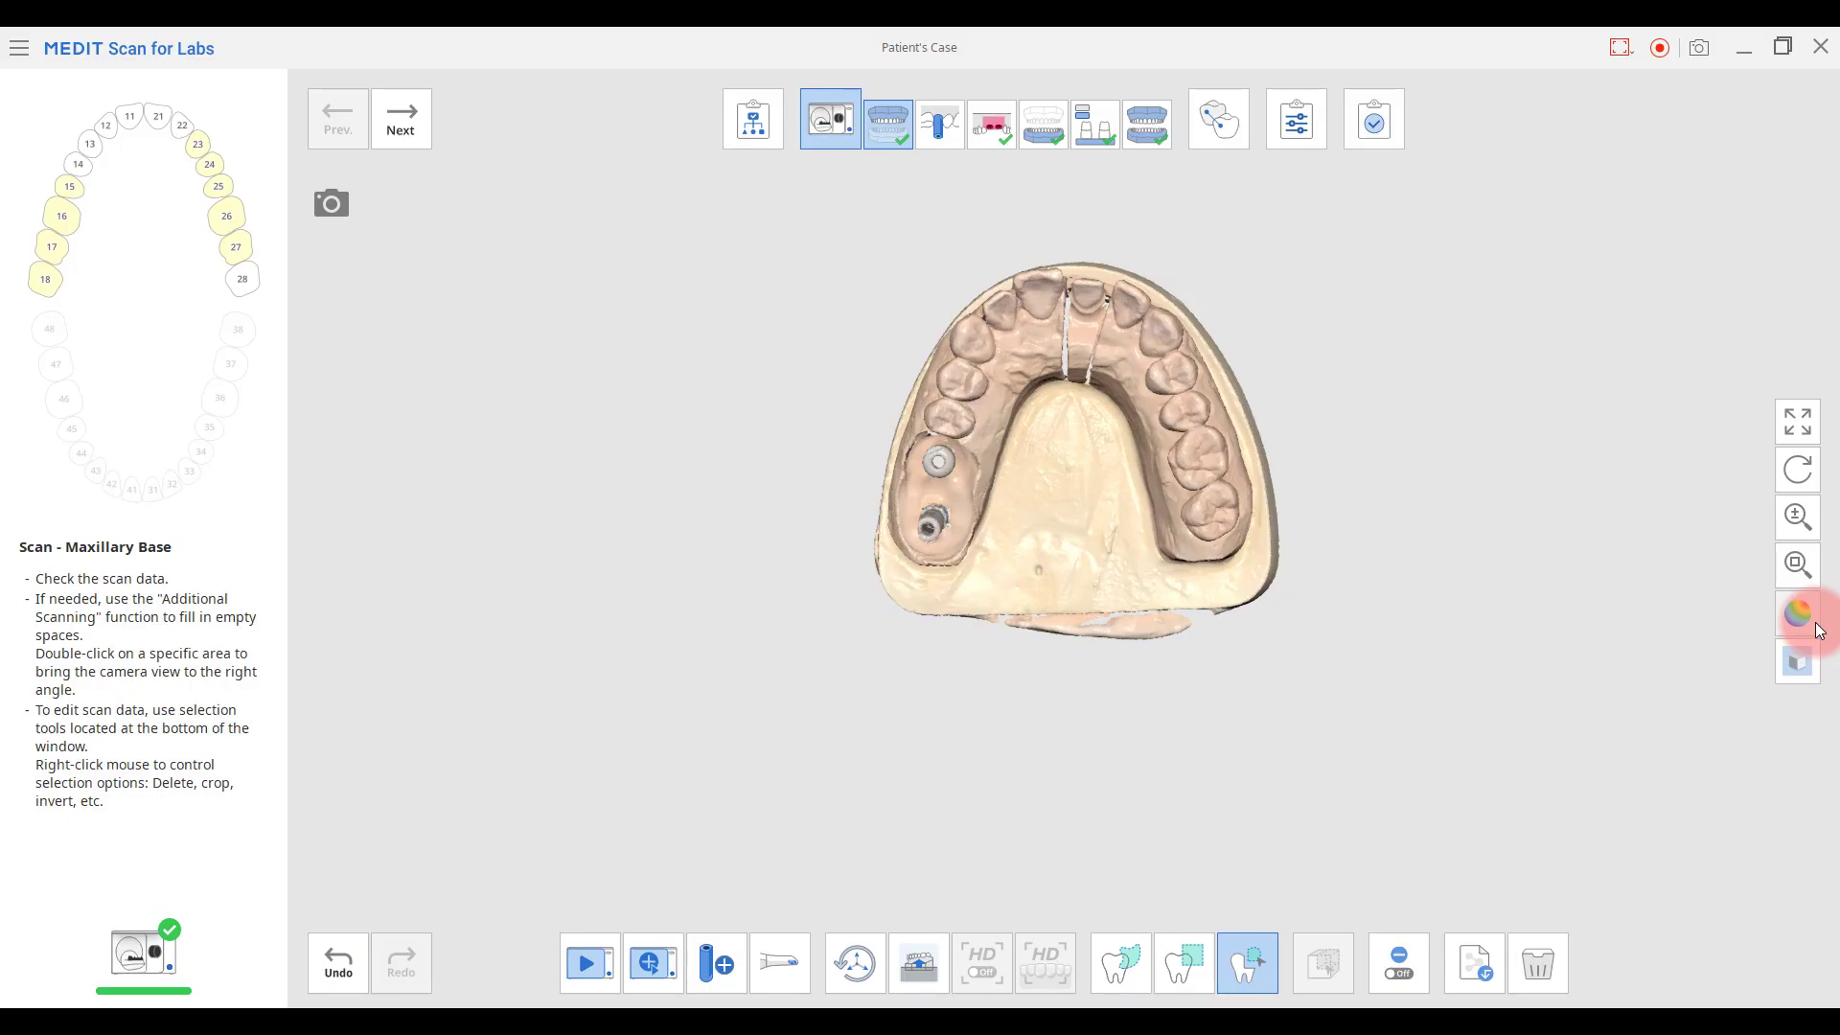
Switch the maxillary model's display from its textured view to the plain single-colour view and on to the green view
left_click(1817, 629)
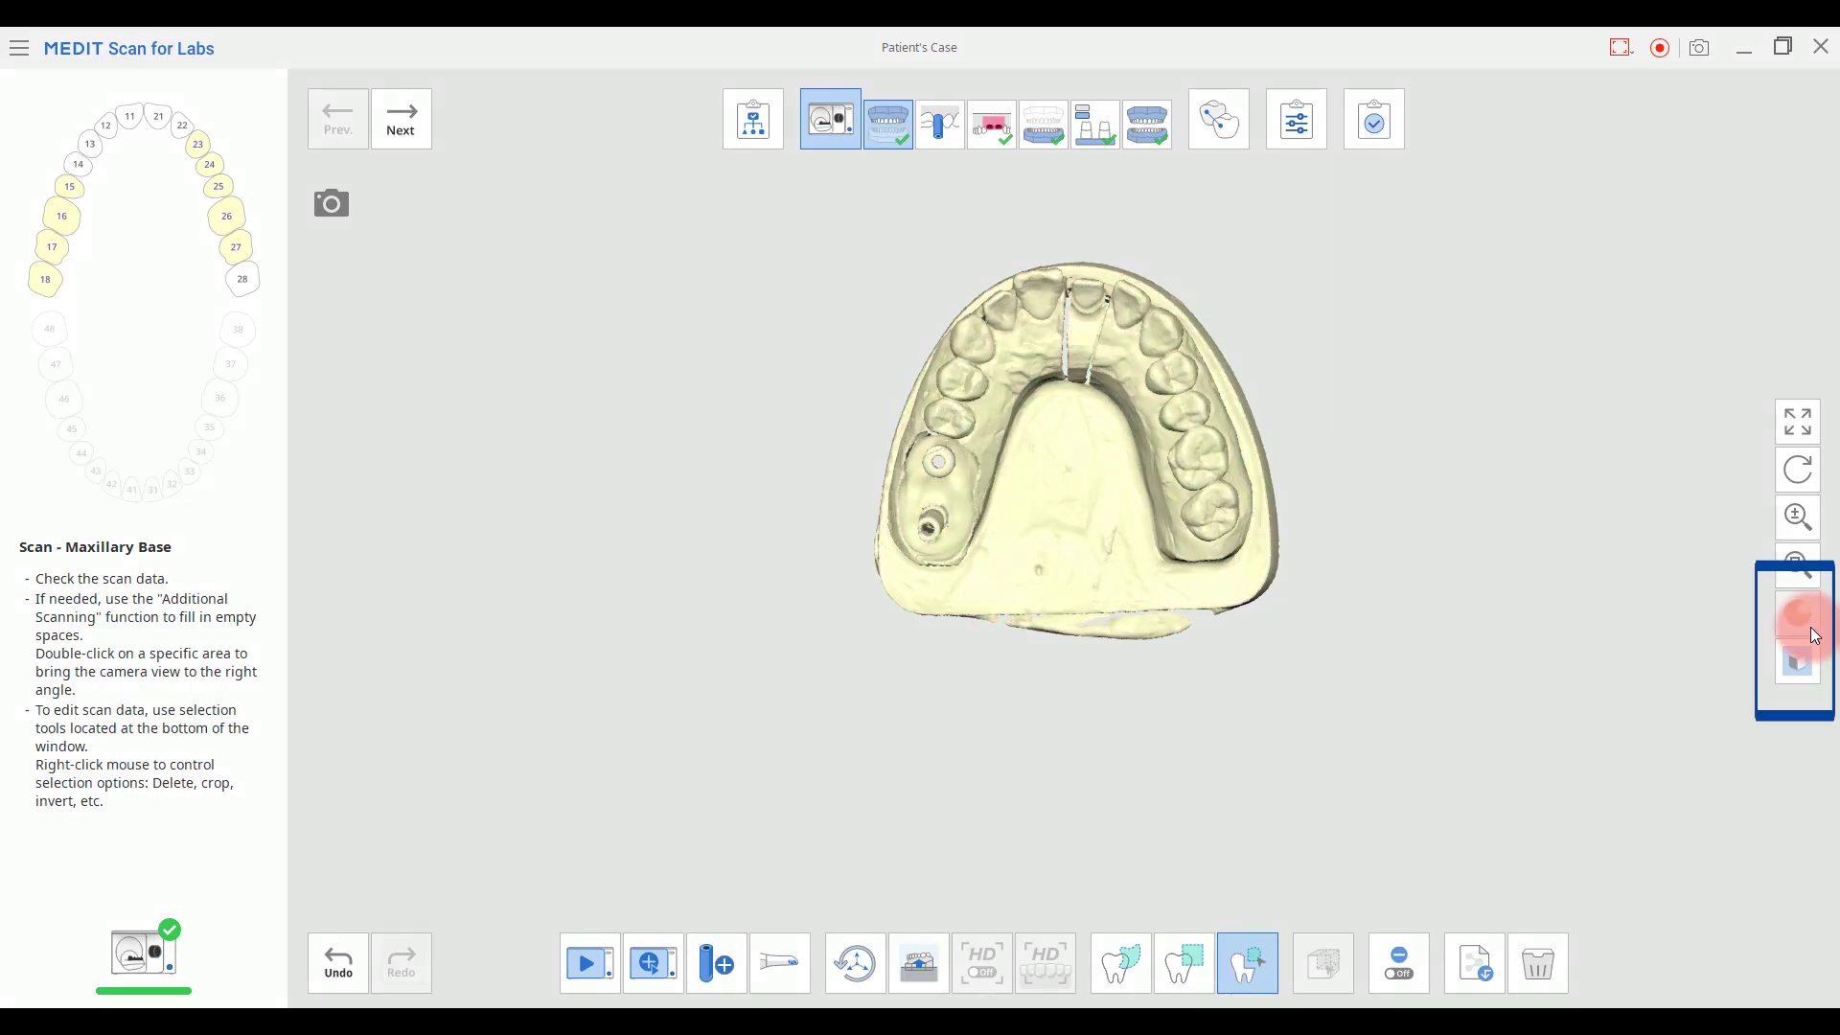
left_click(1818, 633)
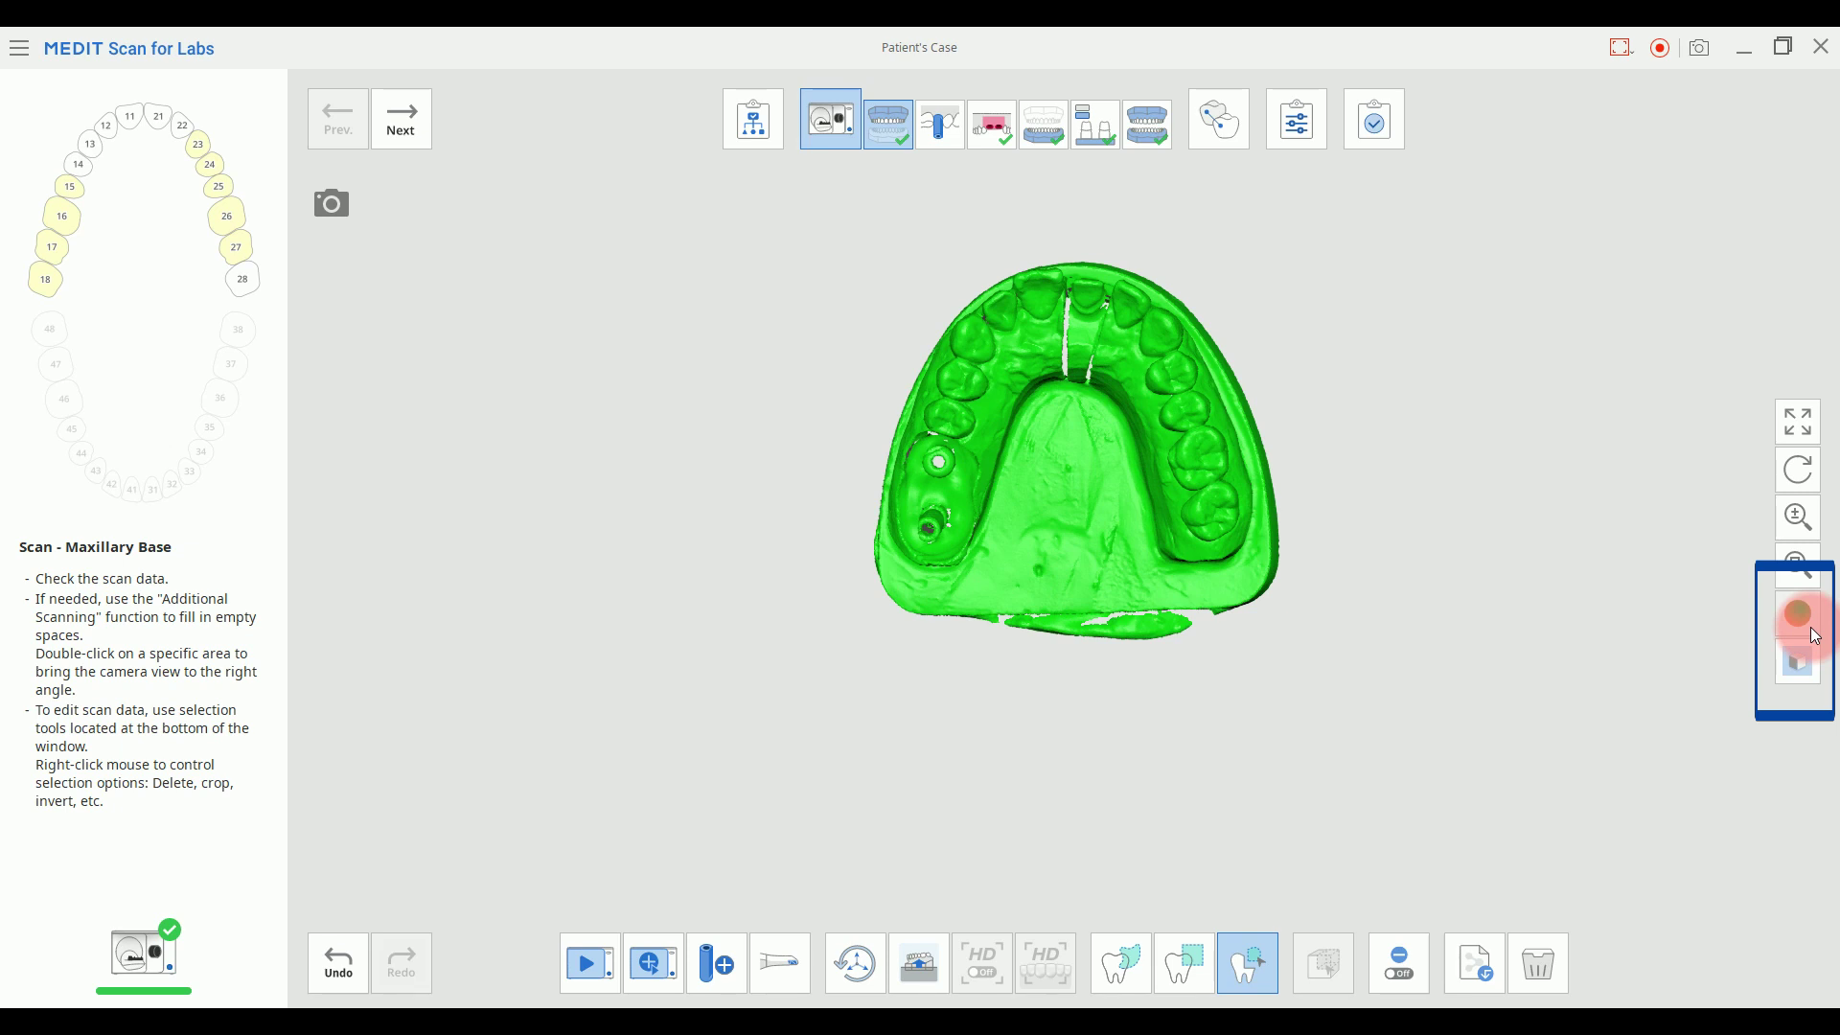
Return the maxillary model to its textured view and cycle the grid from behind the model to over it and off
left_click(1817, 637)
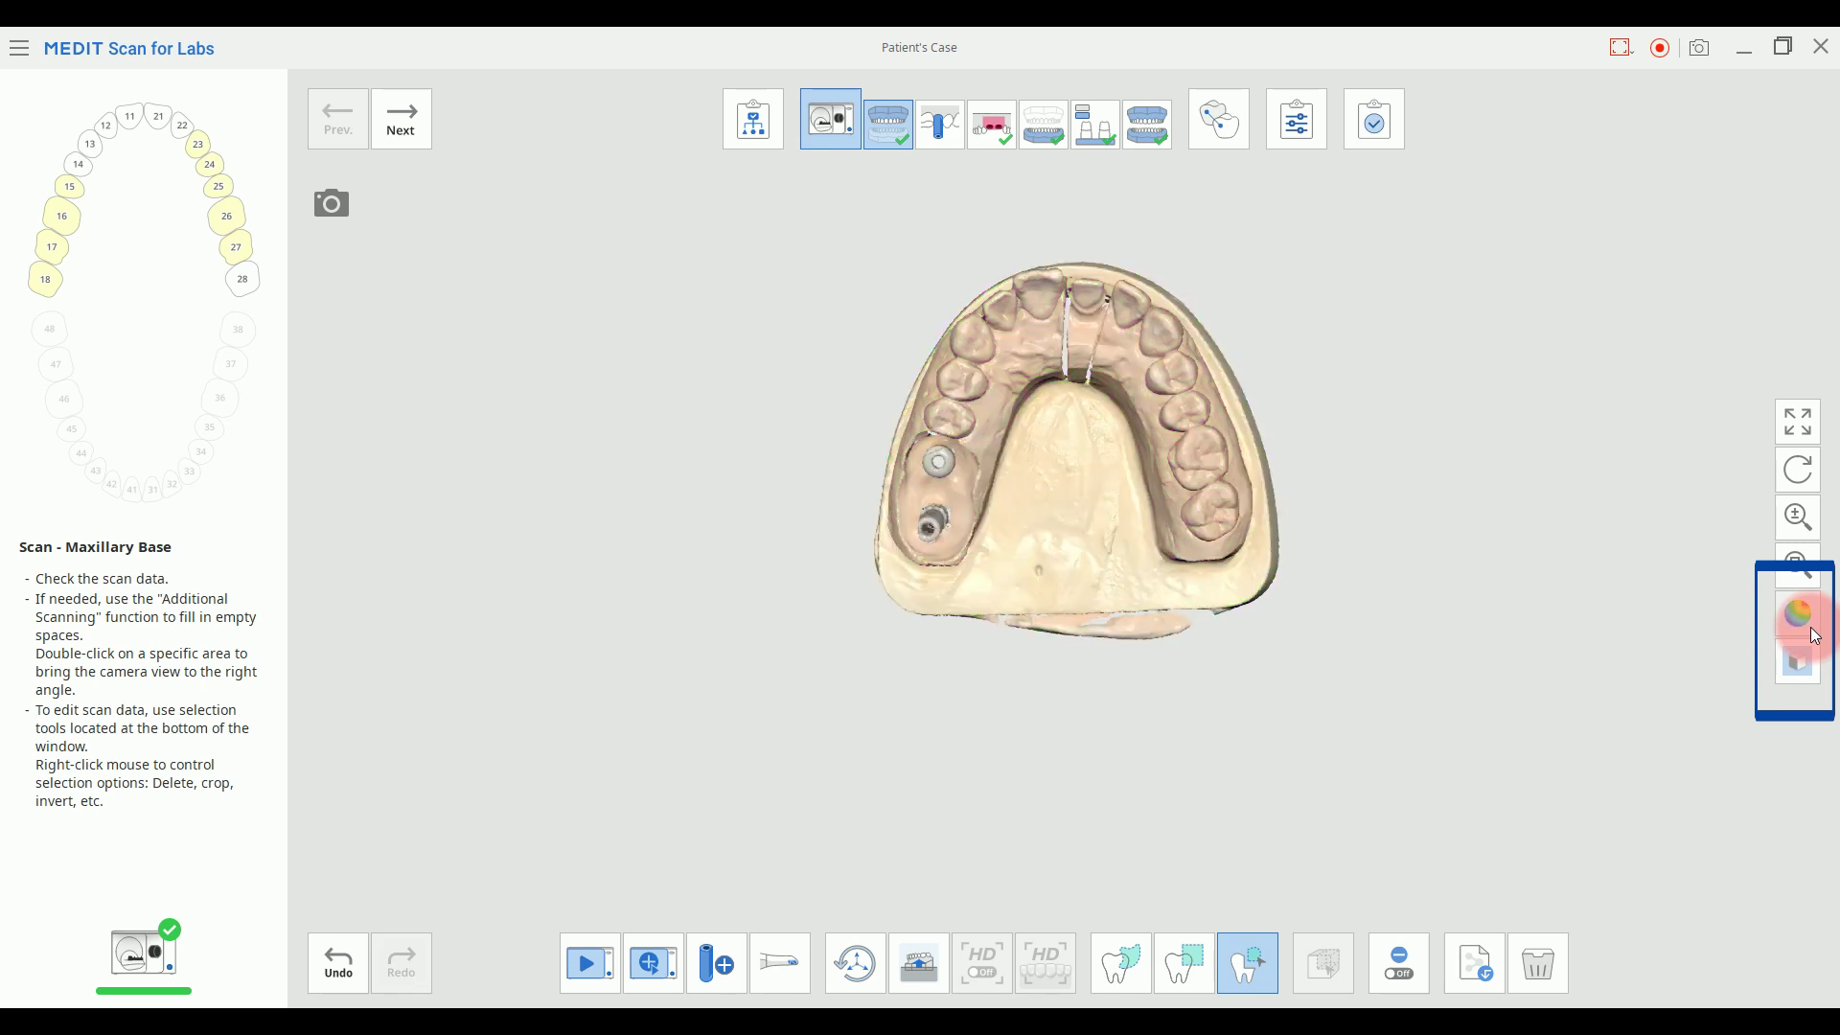
left_click(1809, 674)
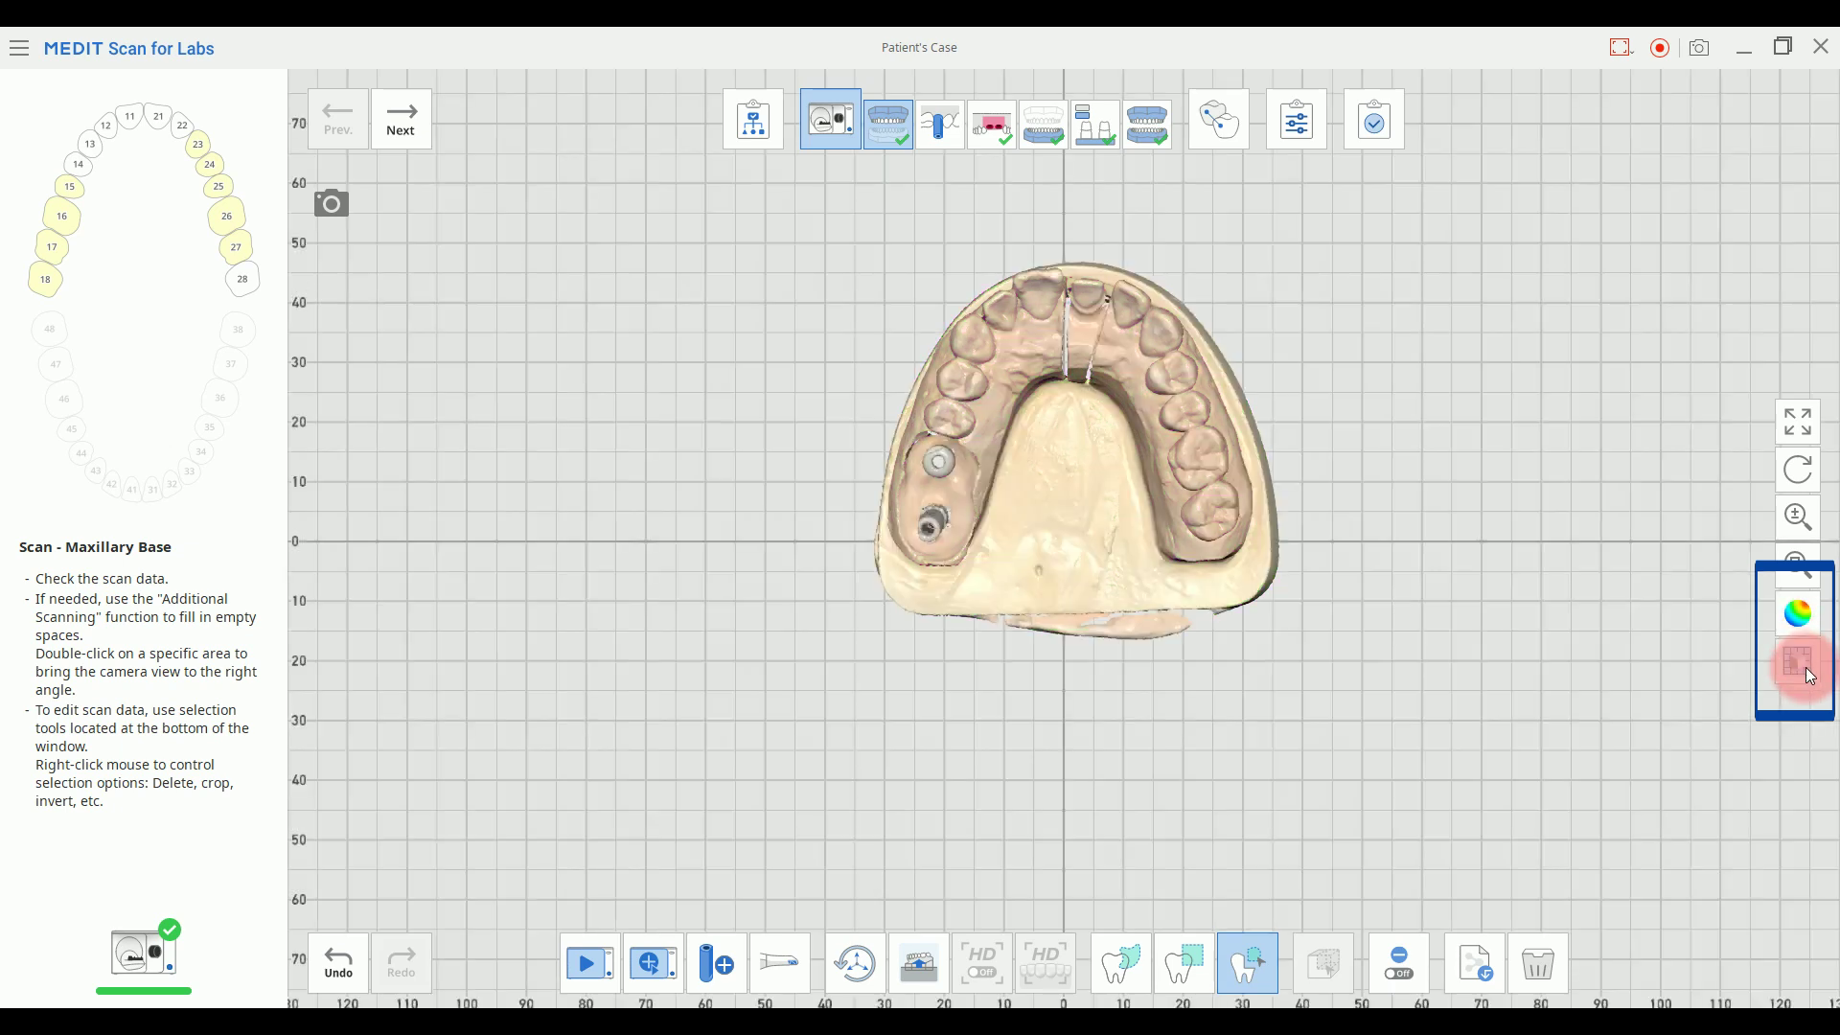
left_click(1809, 674)
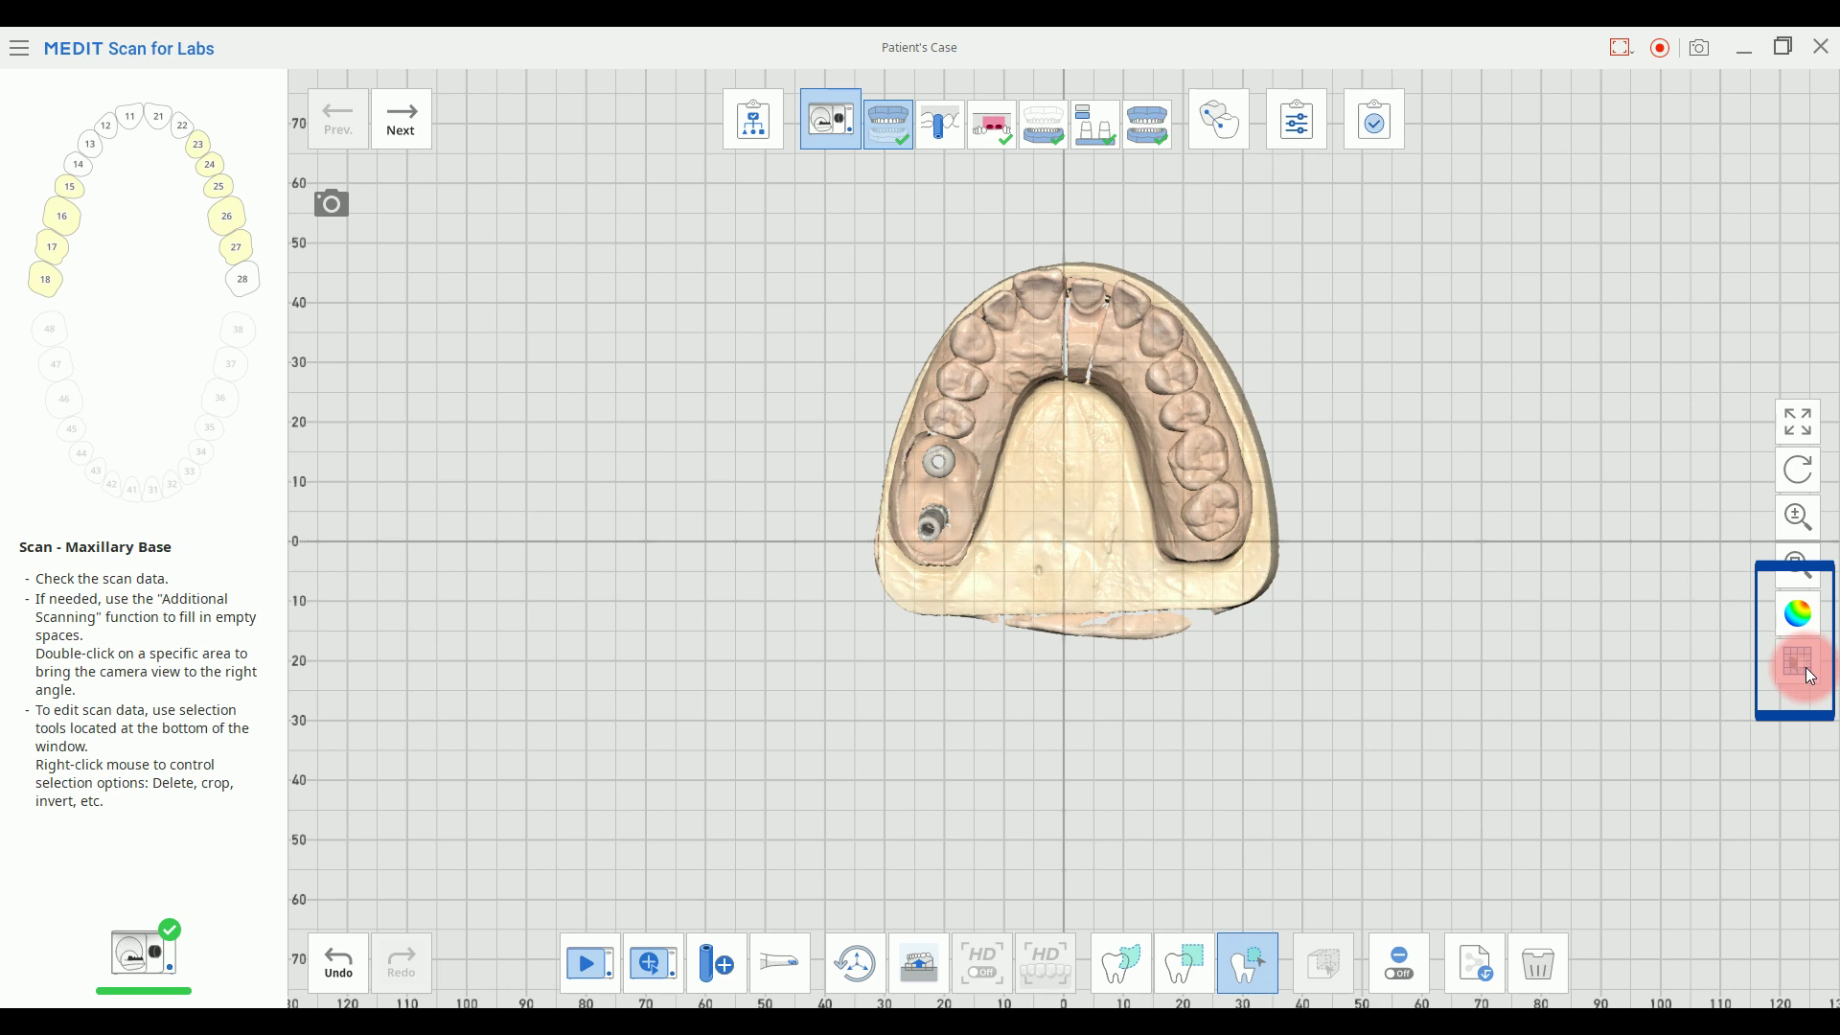
left_click(1808, 675)
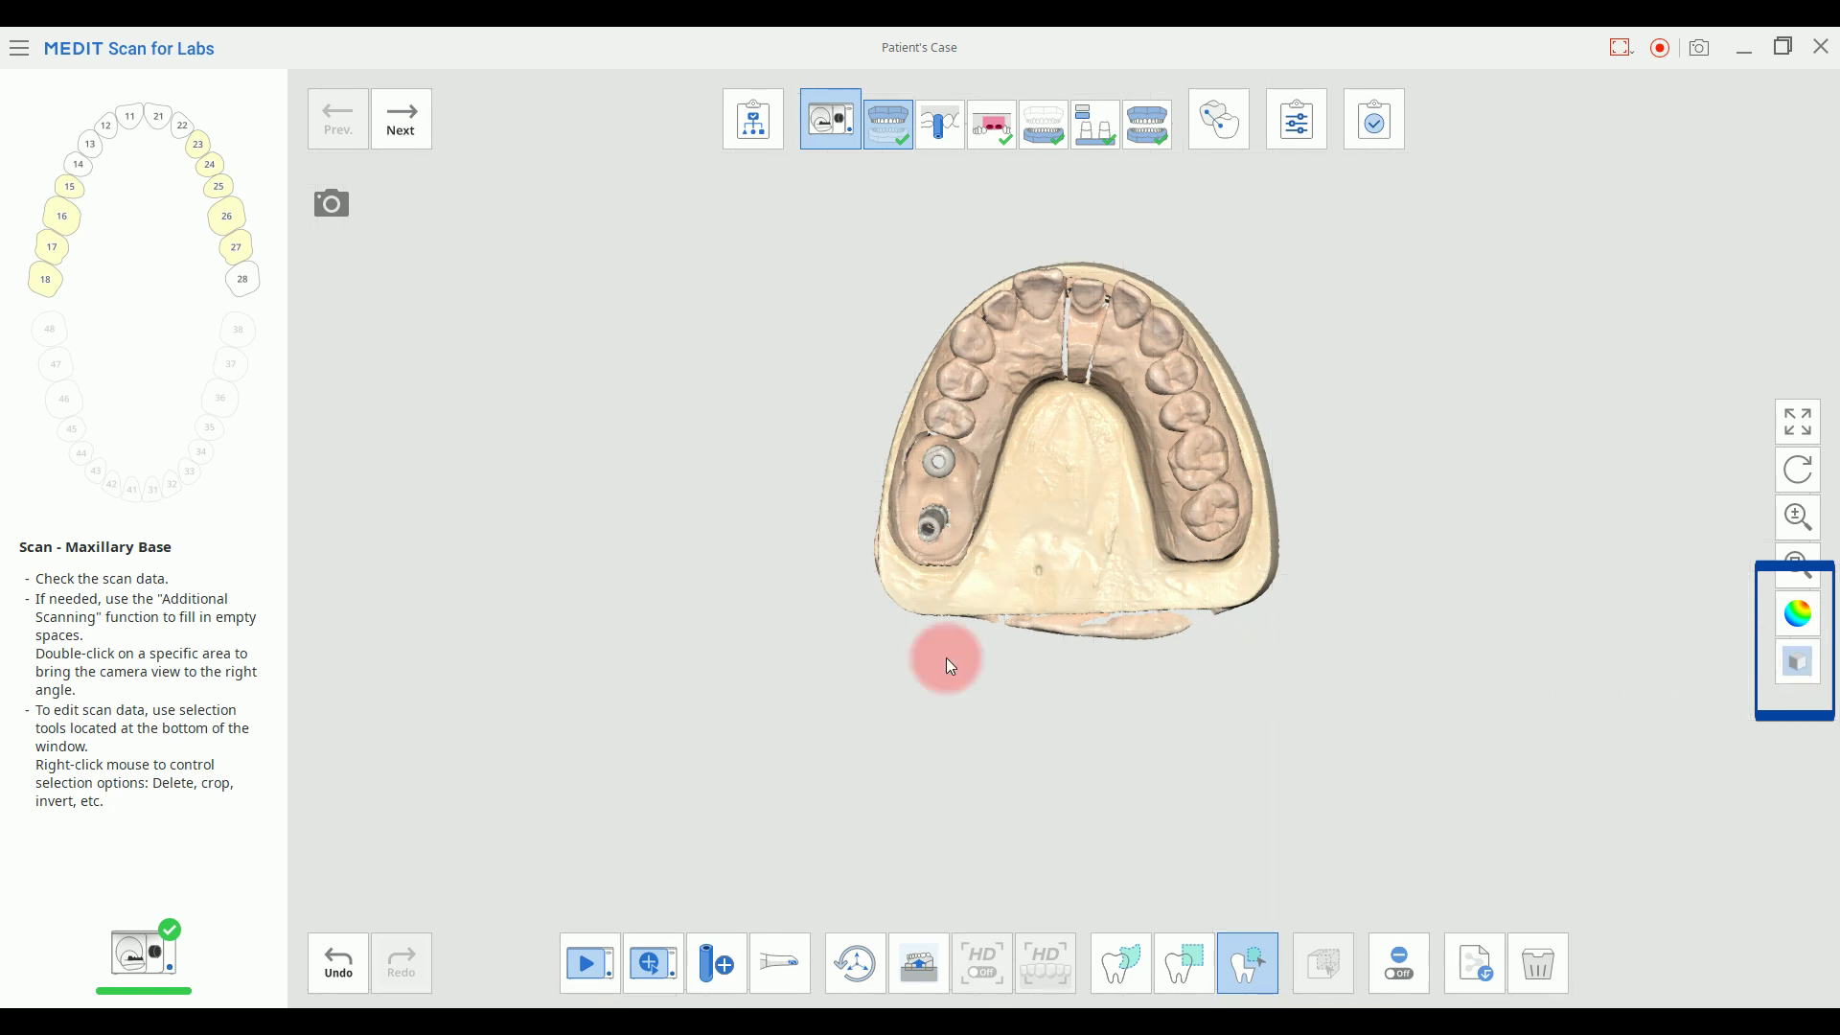
Open the live camera view and switch its images through Left, Right and Left-Right
left_click(336, 209)
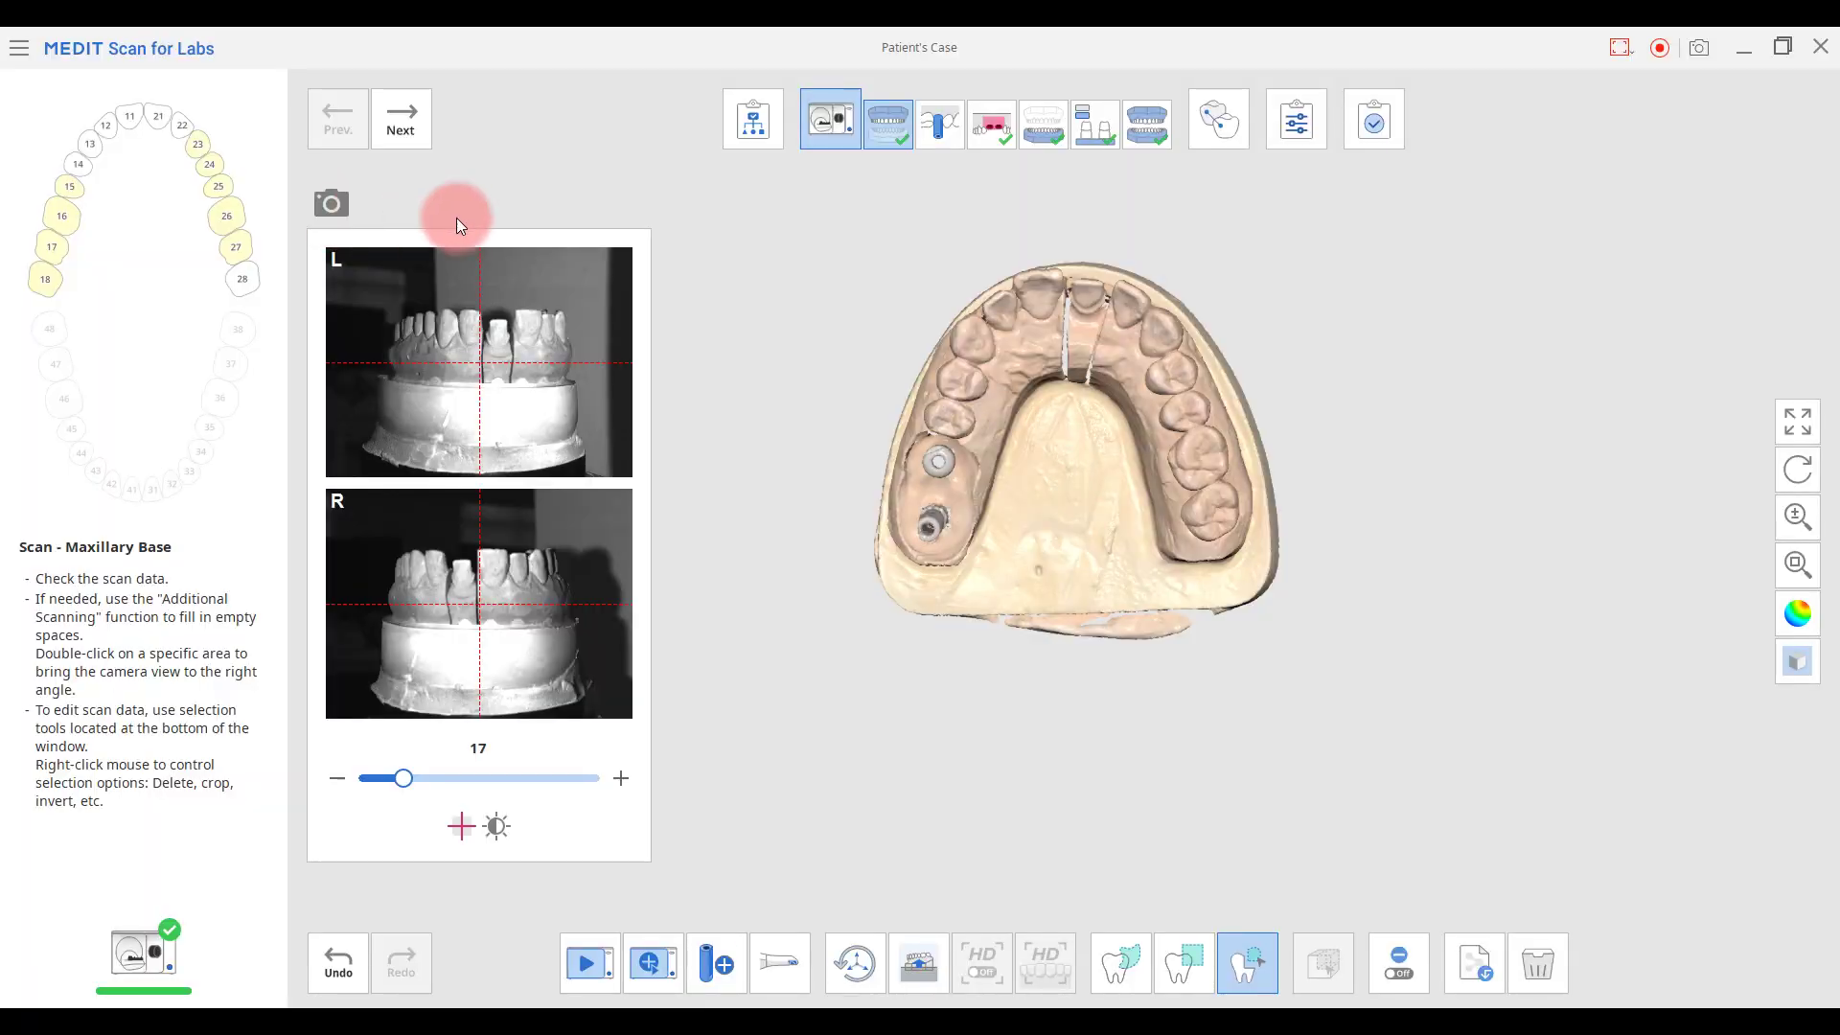
left_click(605, 303)
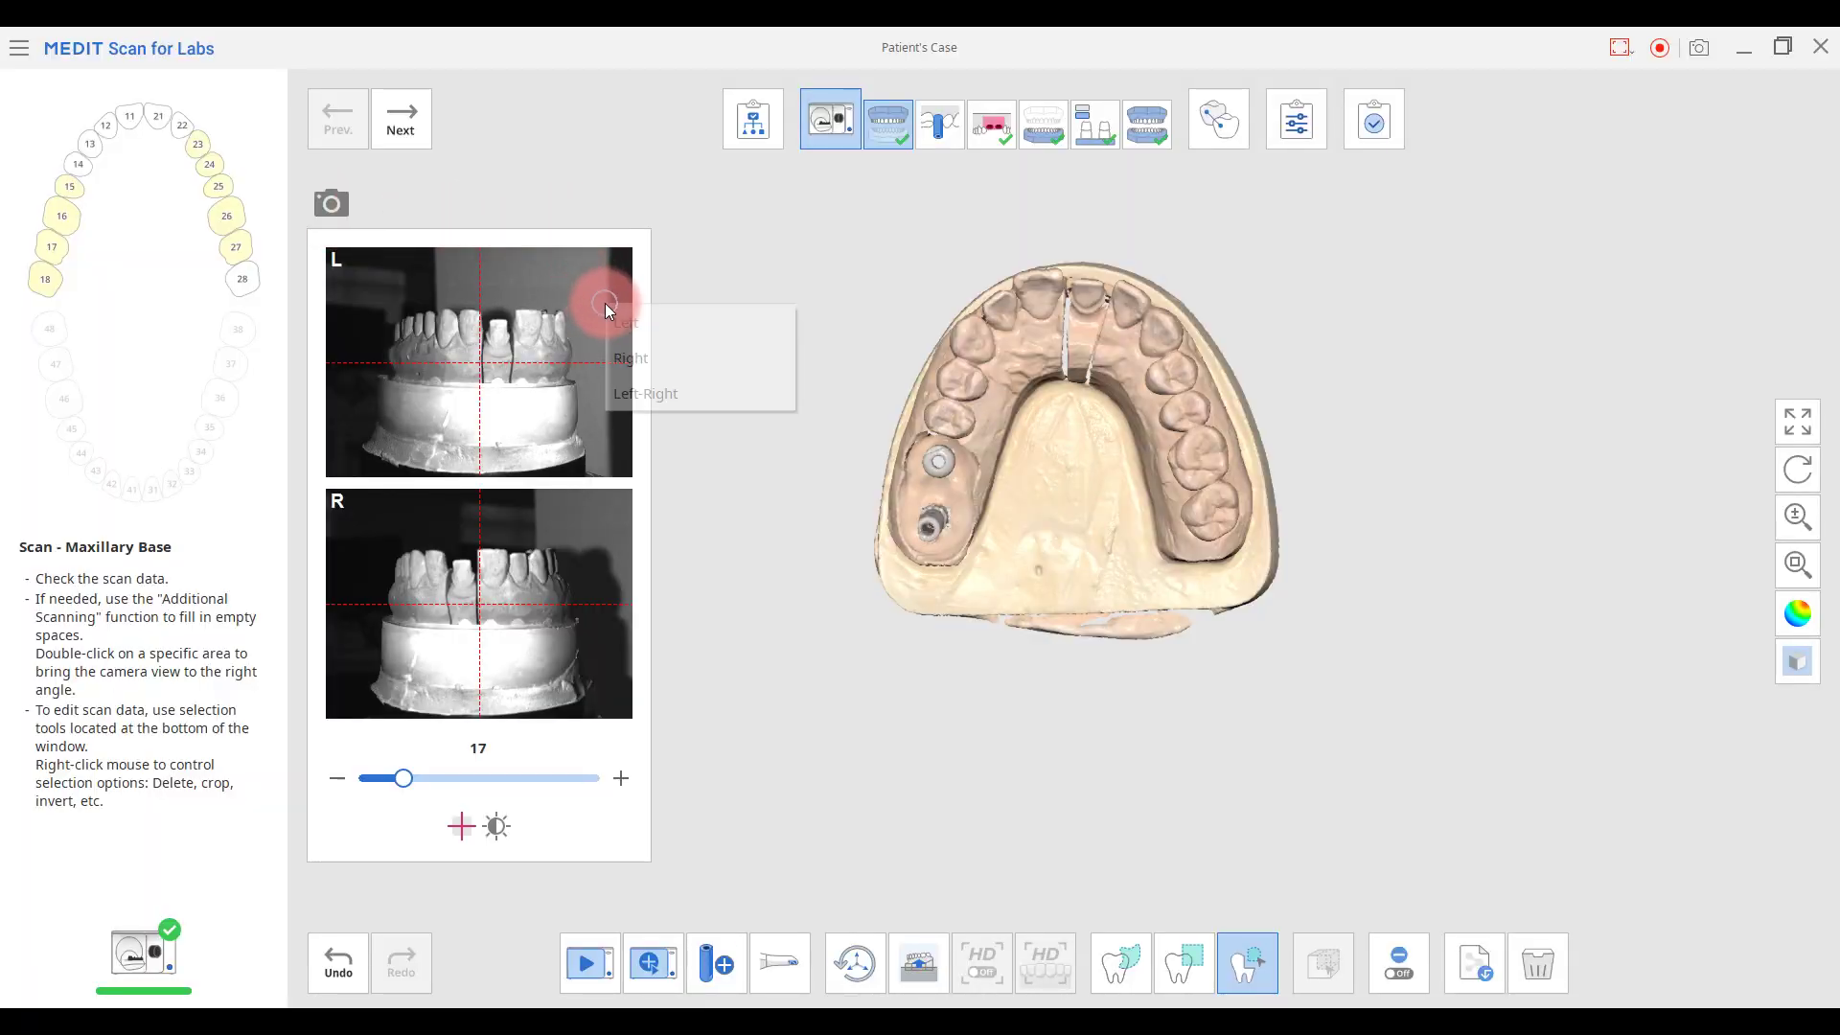
left_click(654, 325)
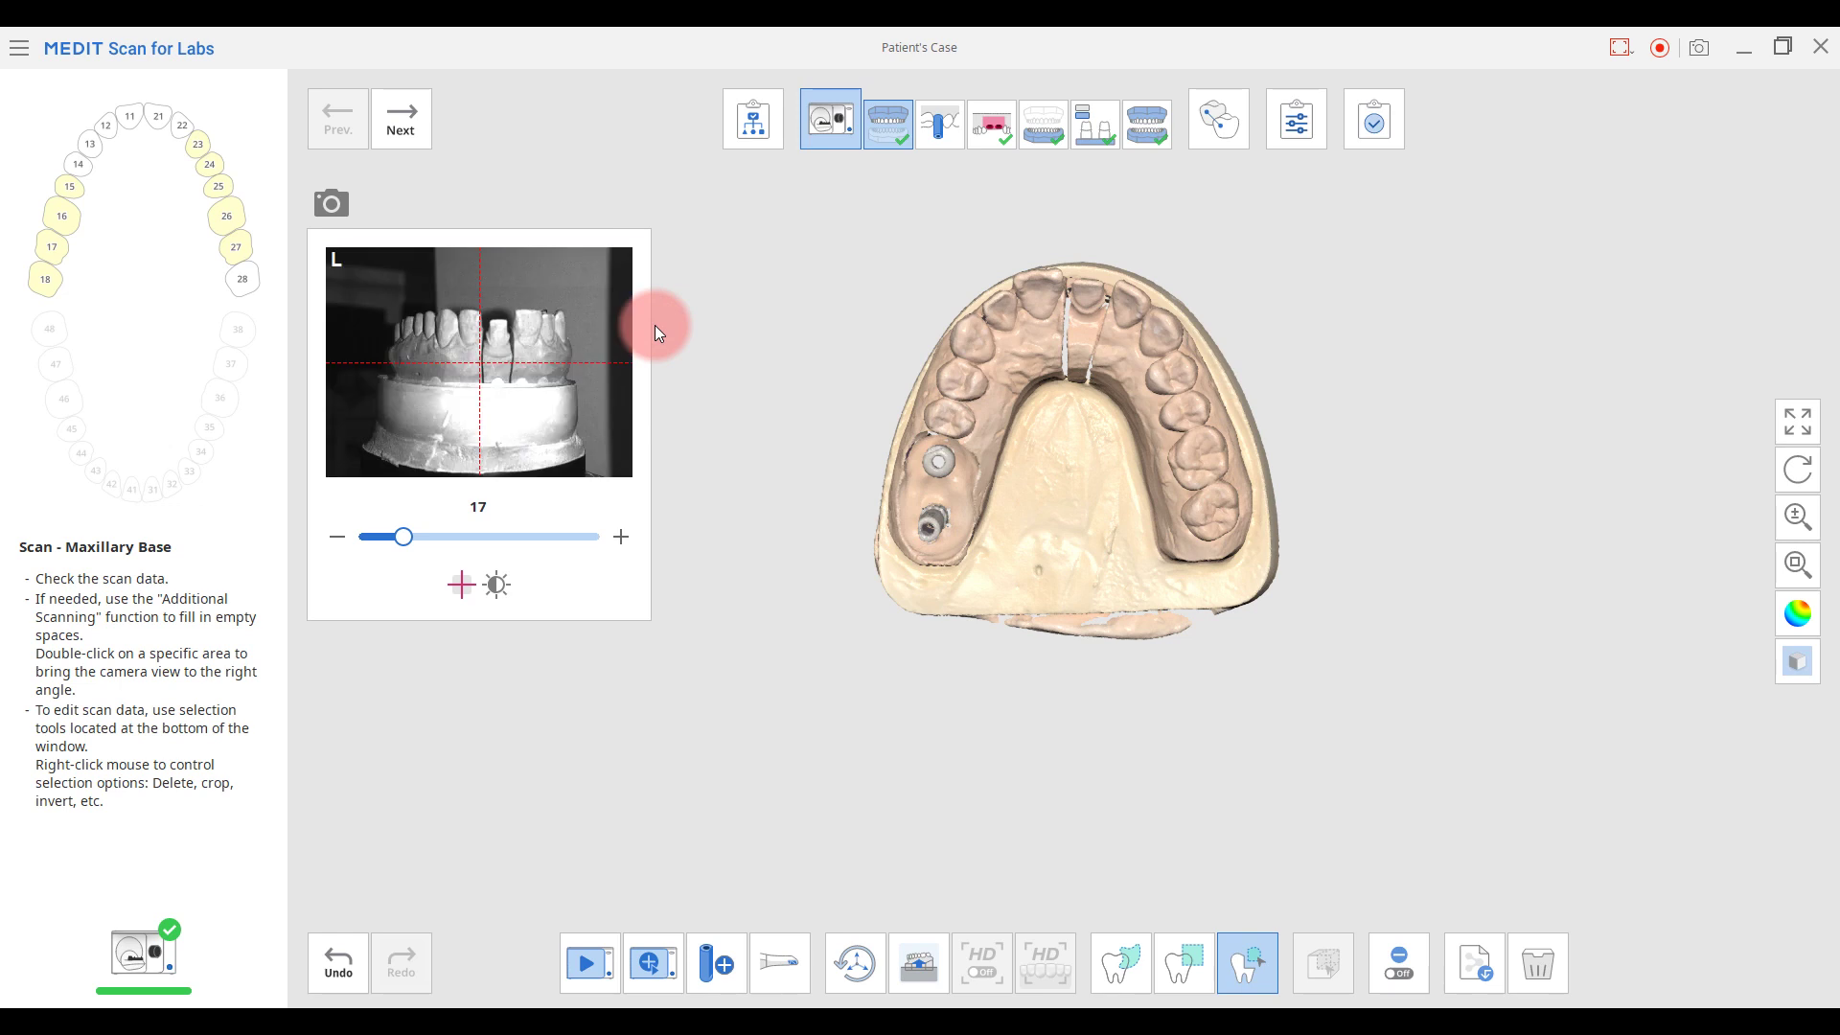
left_click(594, 313)
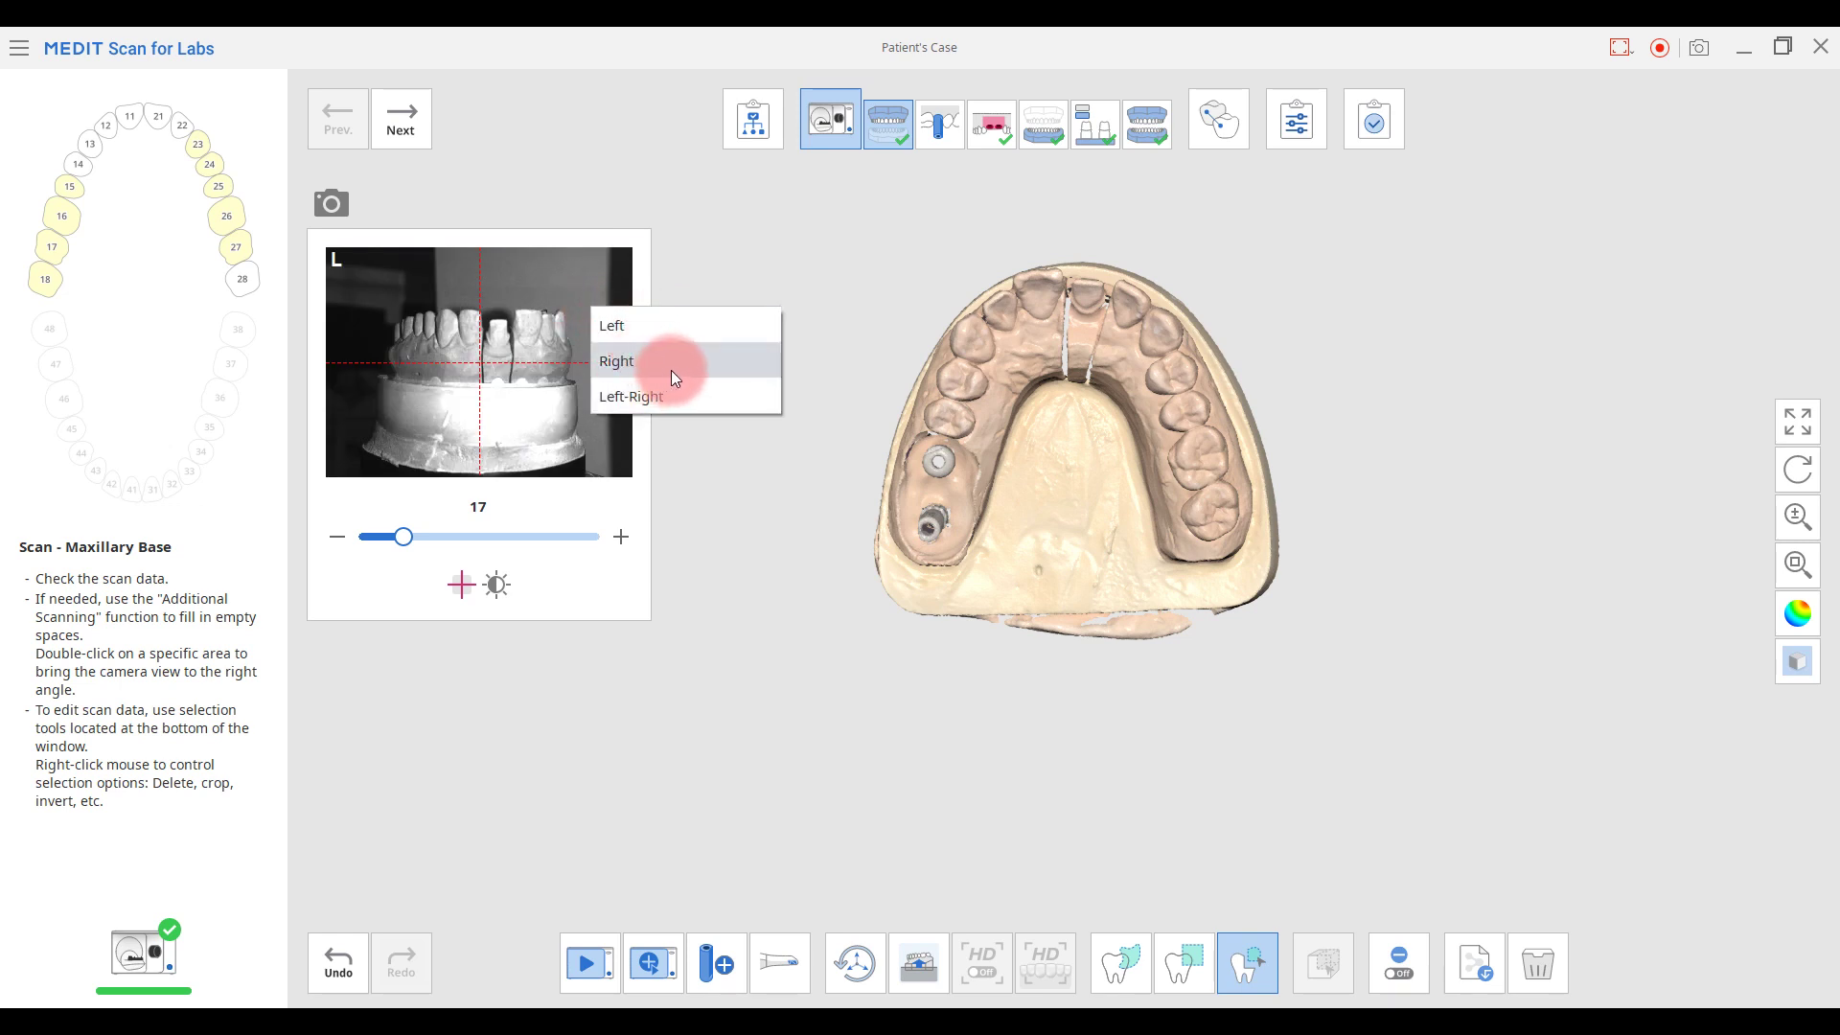
left_click(672, 373)
left_click(603, 329)
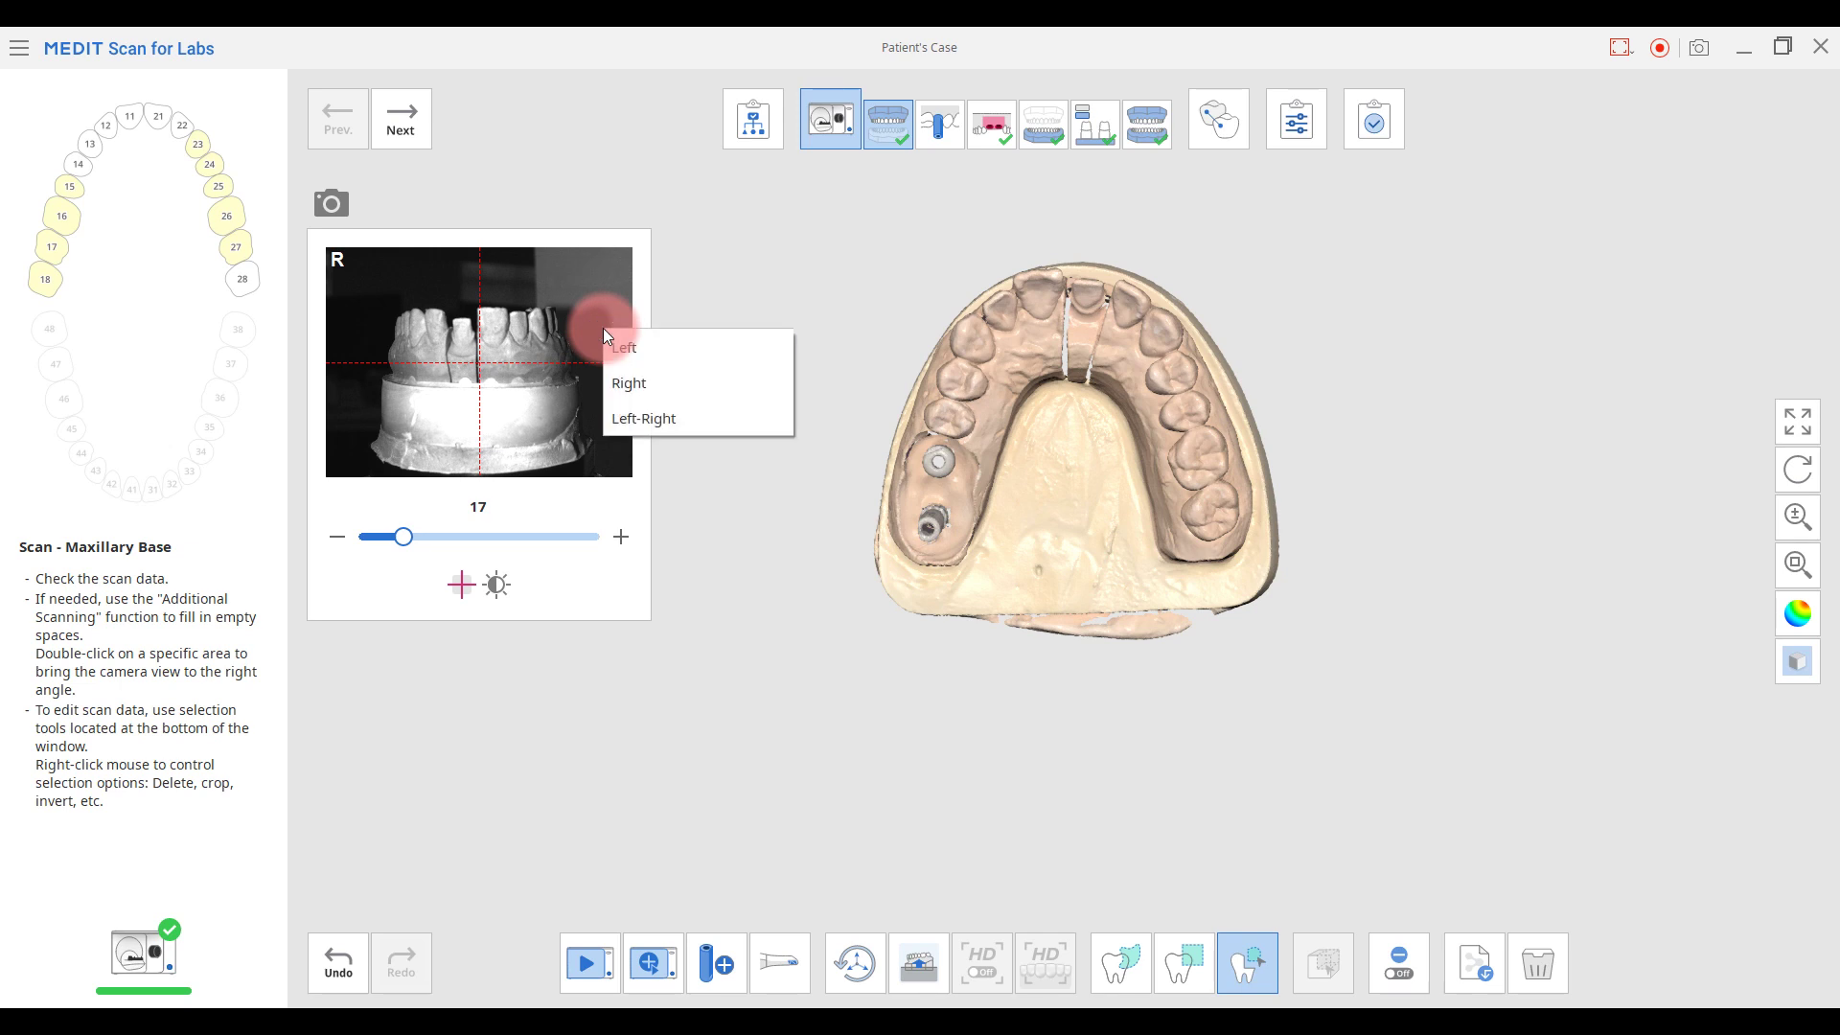
left_click(707, 427)
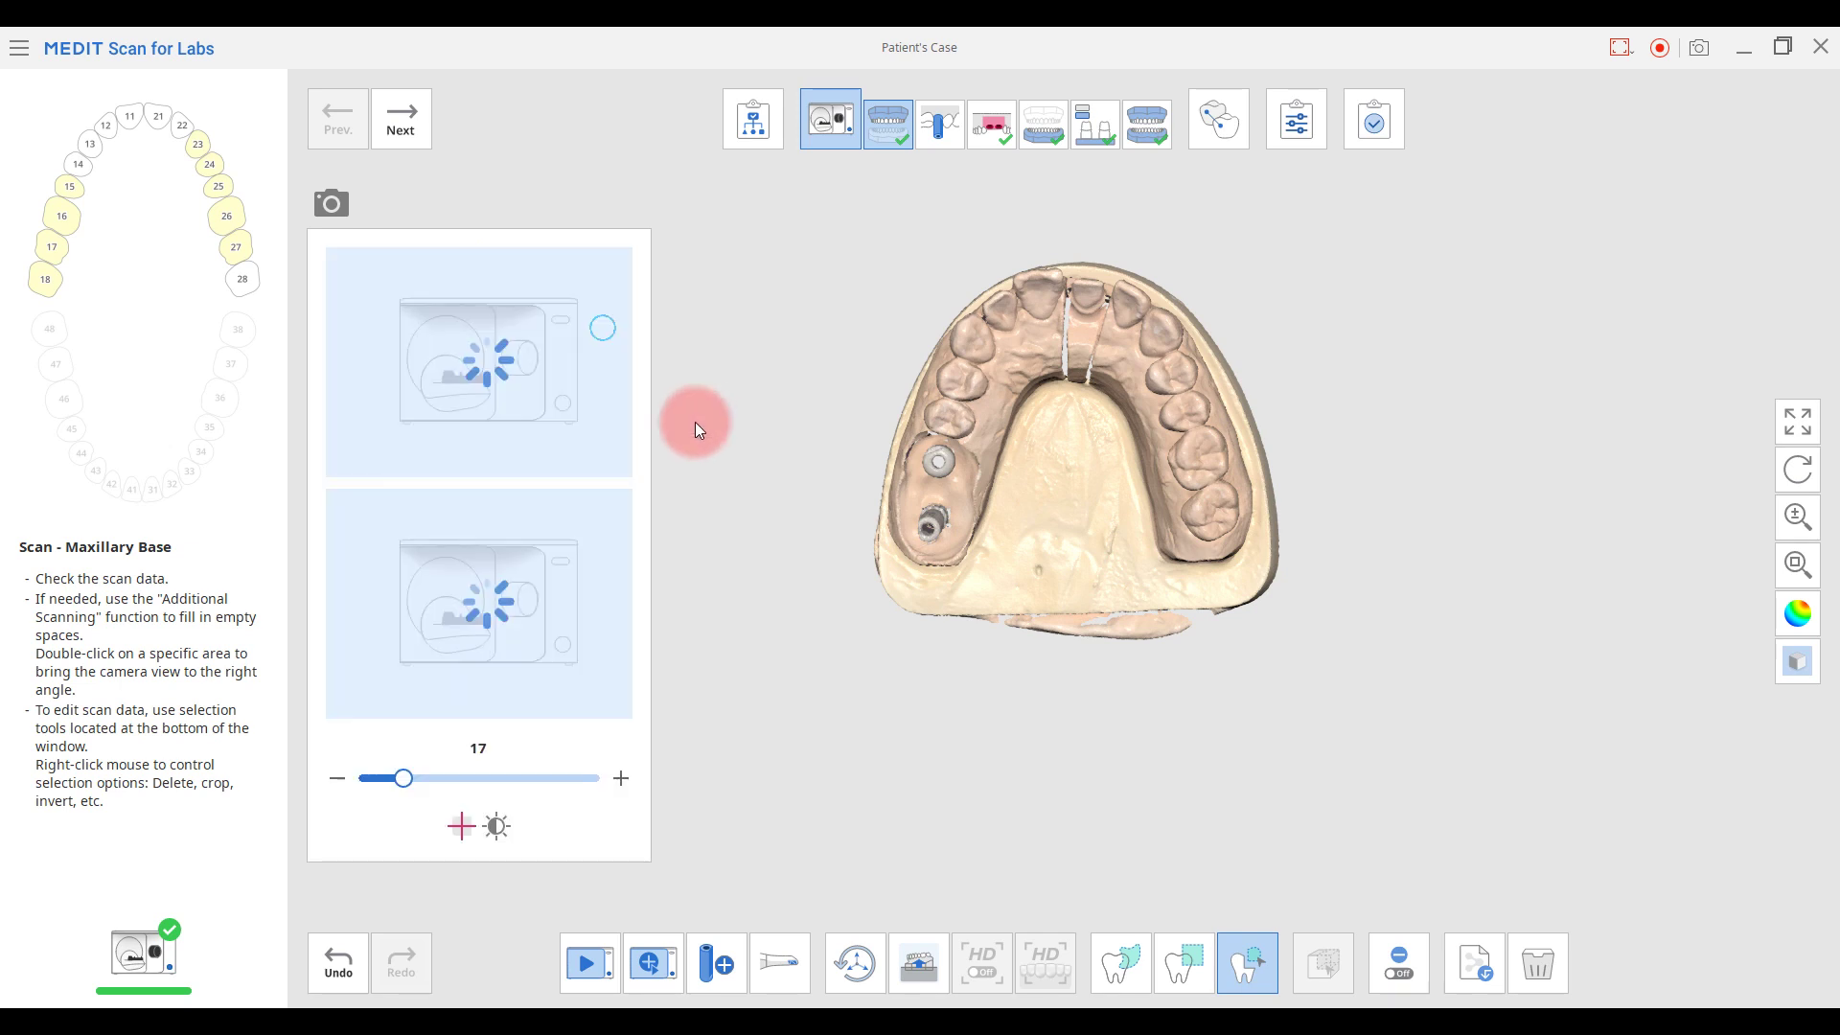
Limit the live camera view to the Left image and try its brightness adjustment
left_click(601, 416)
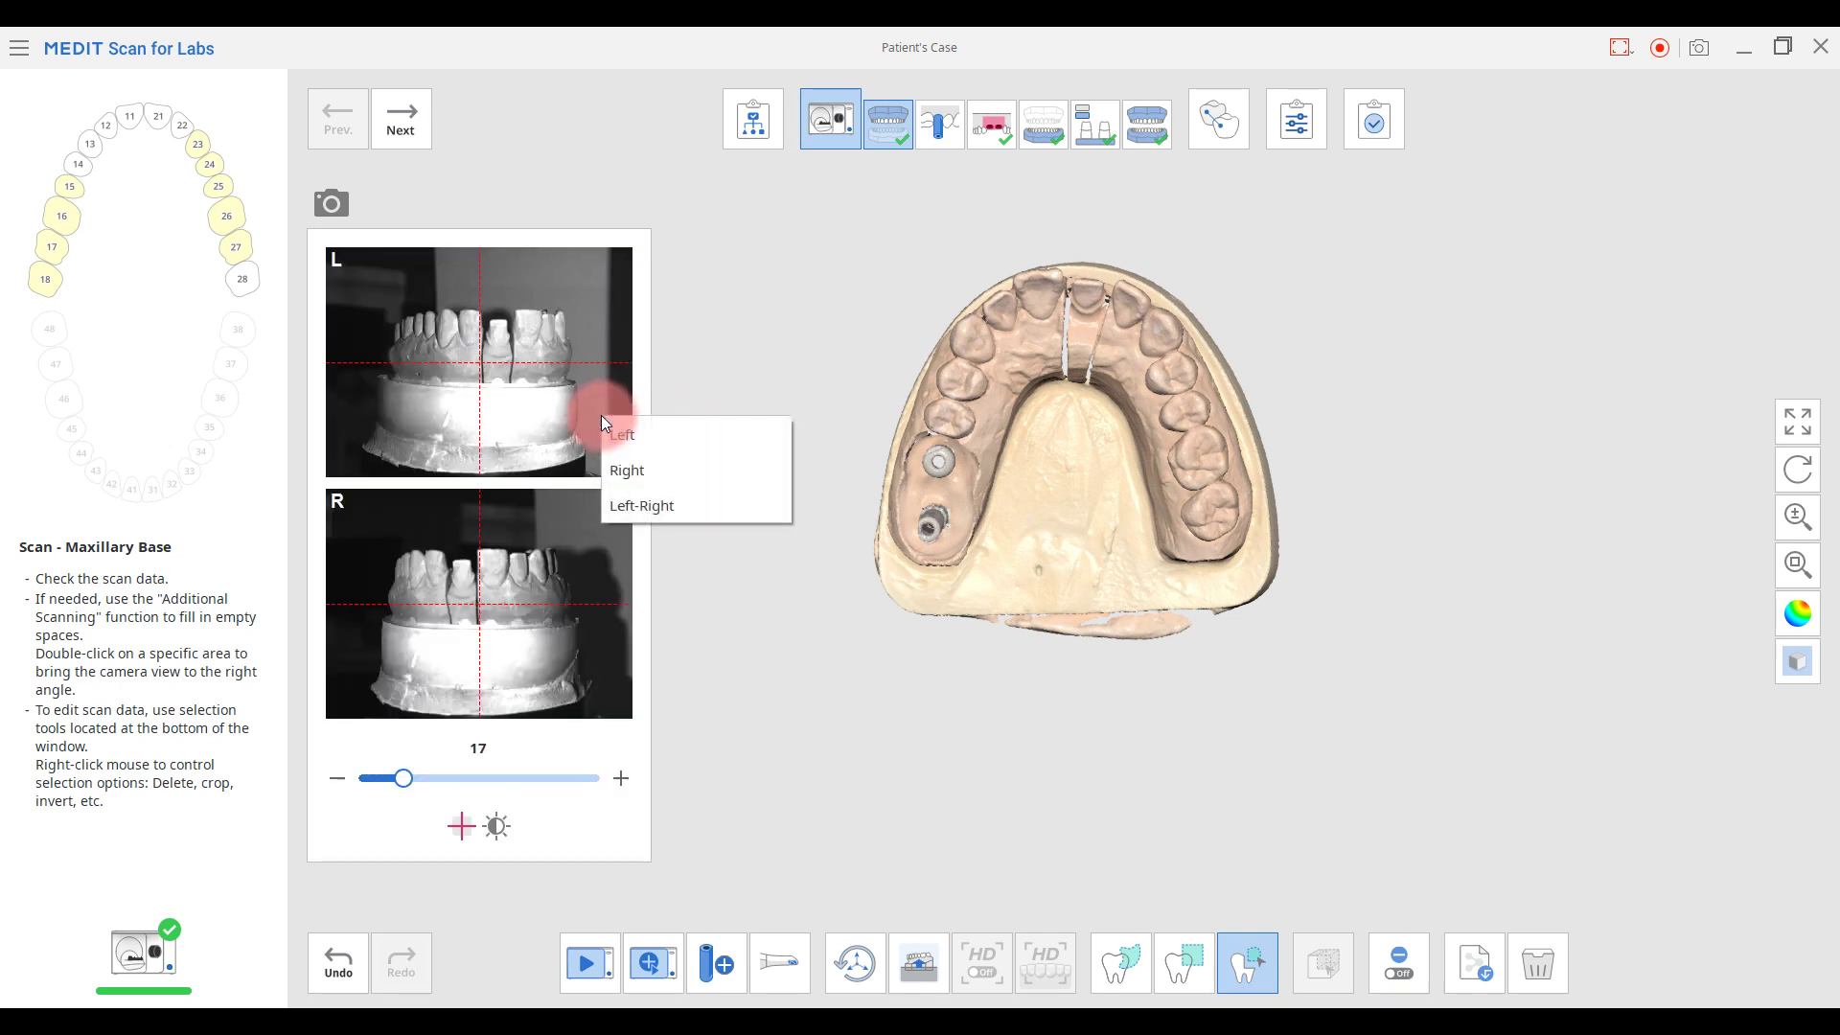
left_click(629, 437)
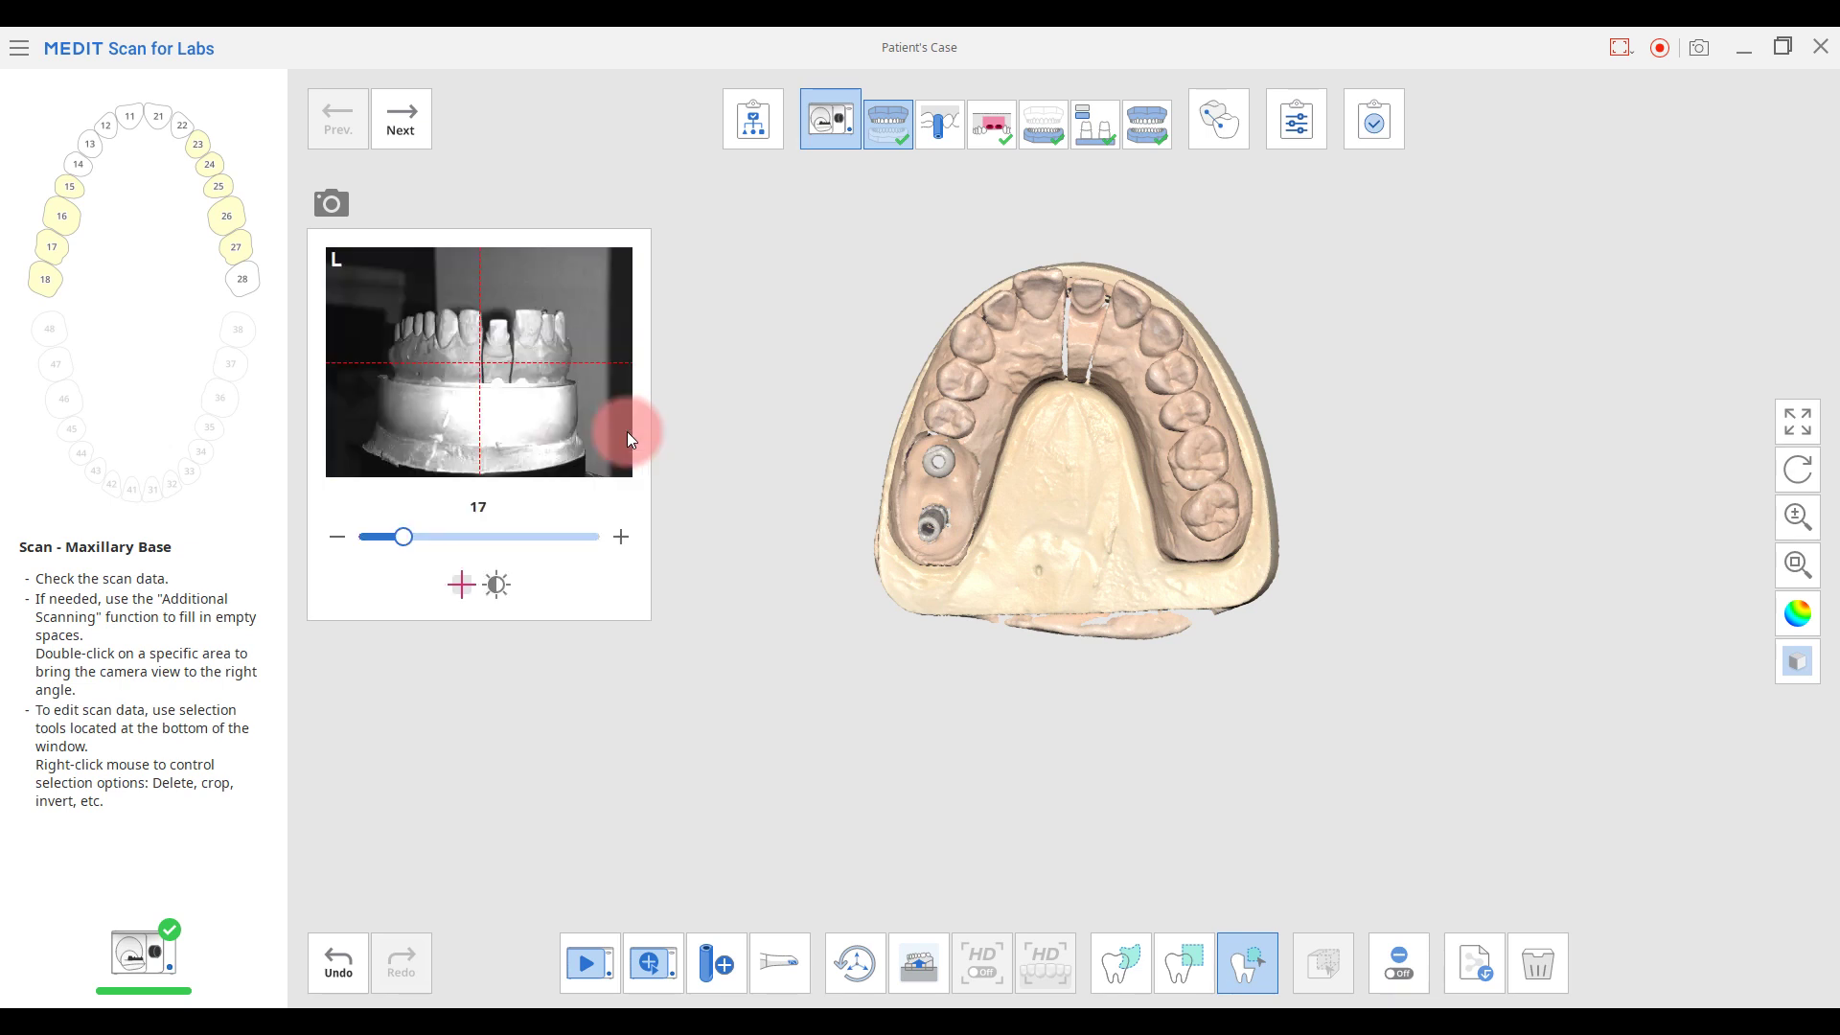
mouse_move(408, 539)
left_mouse_down()
mouse_move(592, 547)
mouse_move(407, 534)
left_mouse_up()
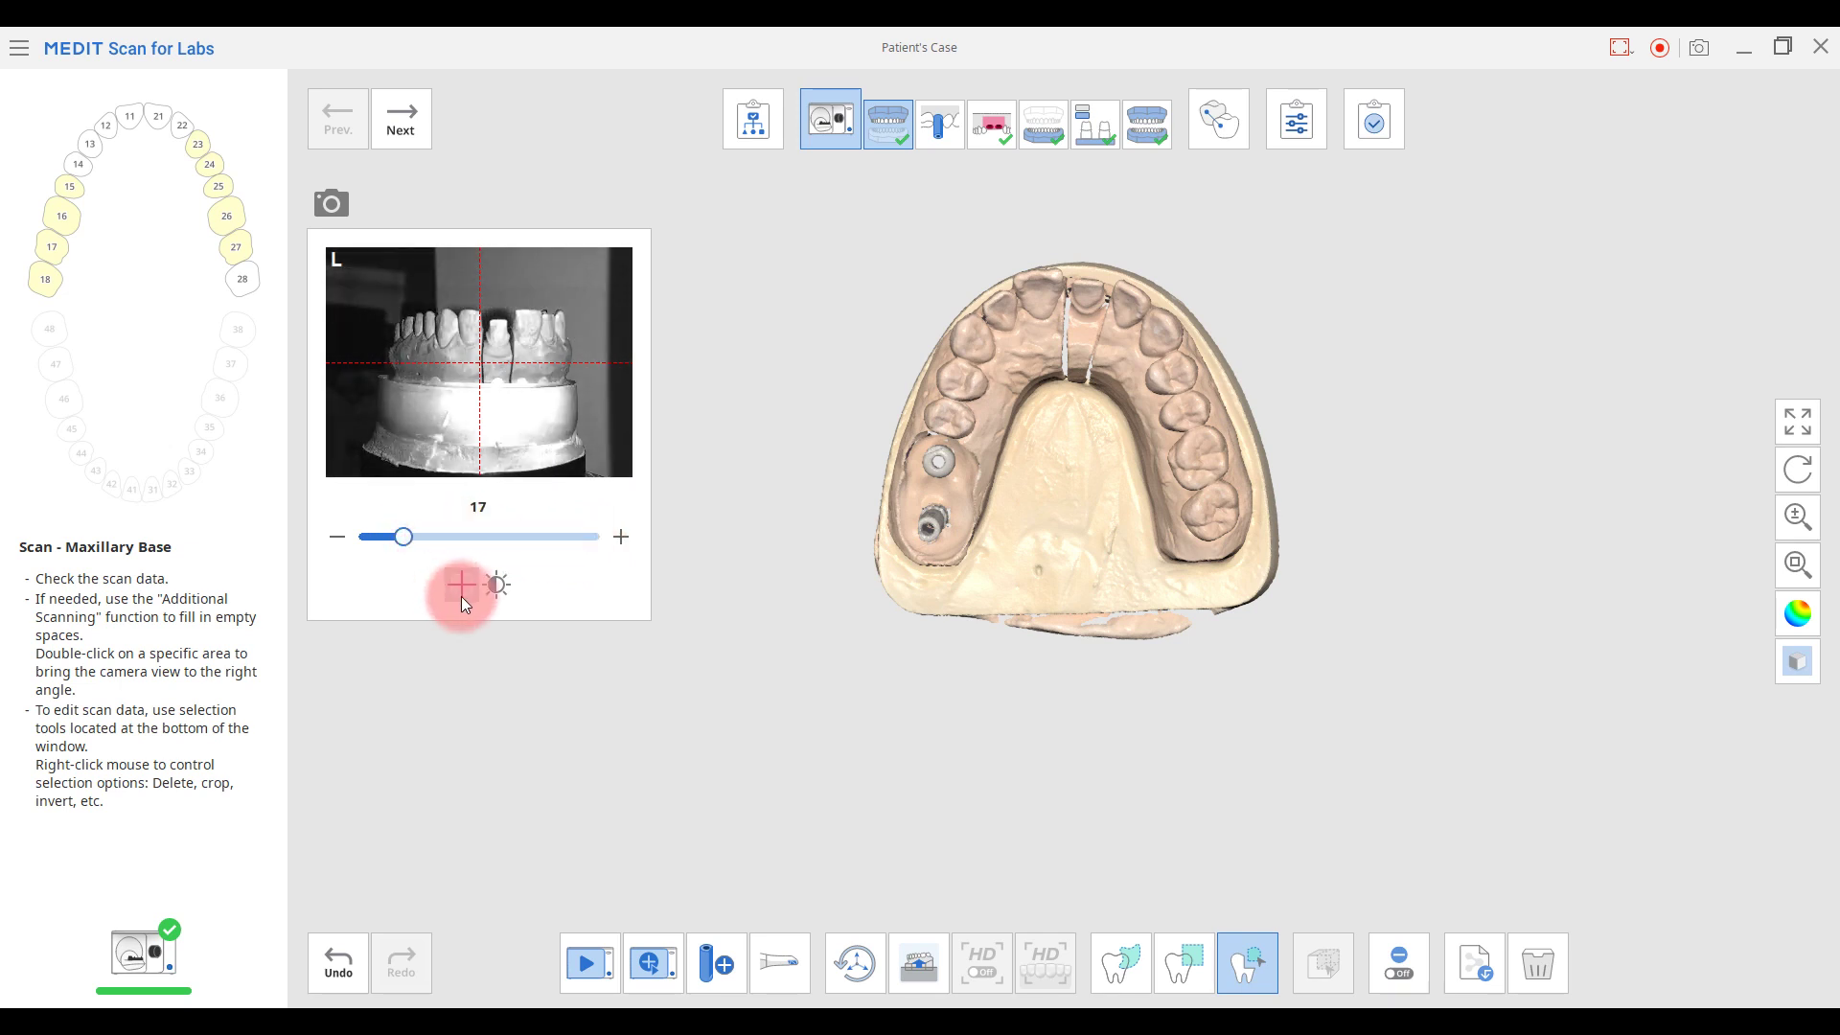
left_click(498, 588)
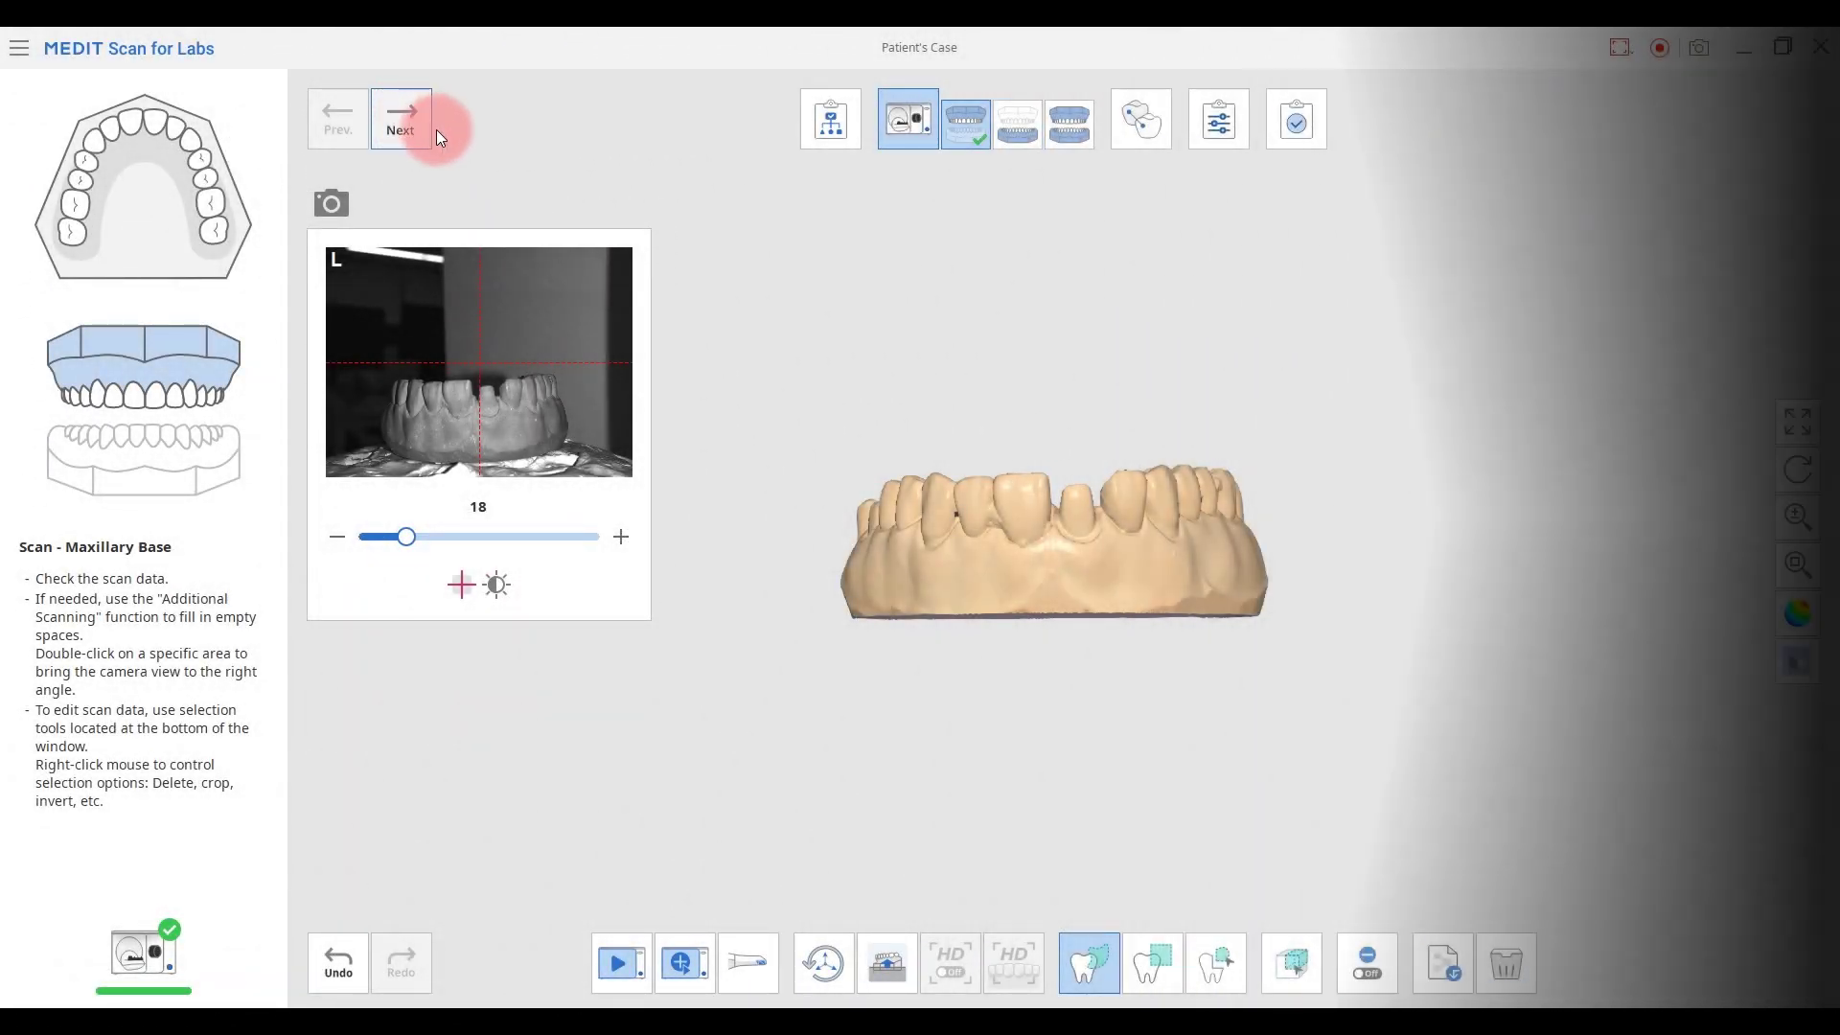
Start the mandibular base scan with the scan depth line lowered towards the bottom of the model
left_click(394, 125)
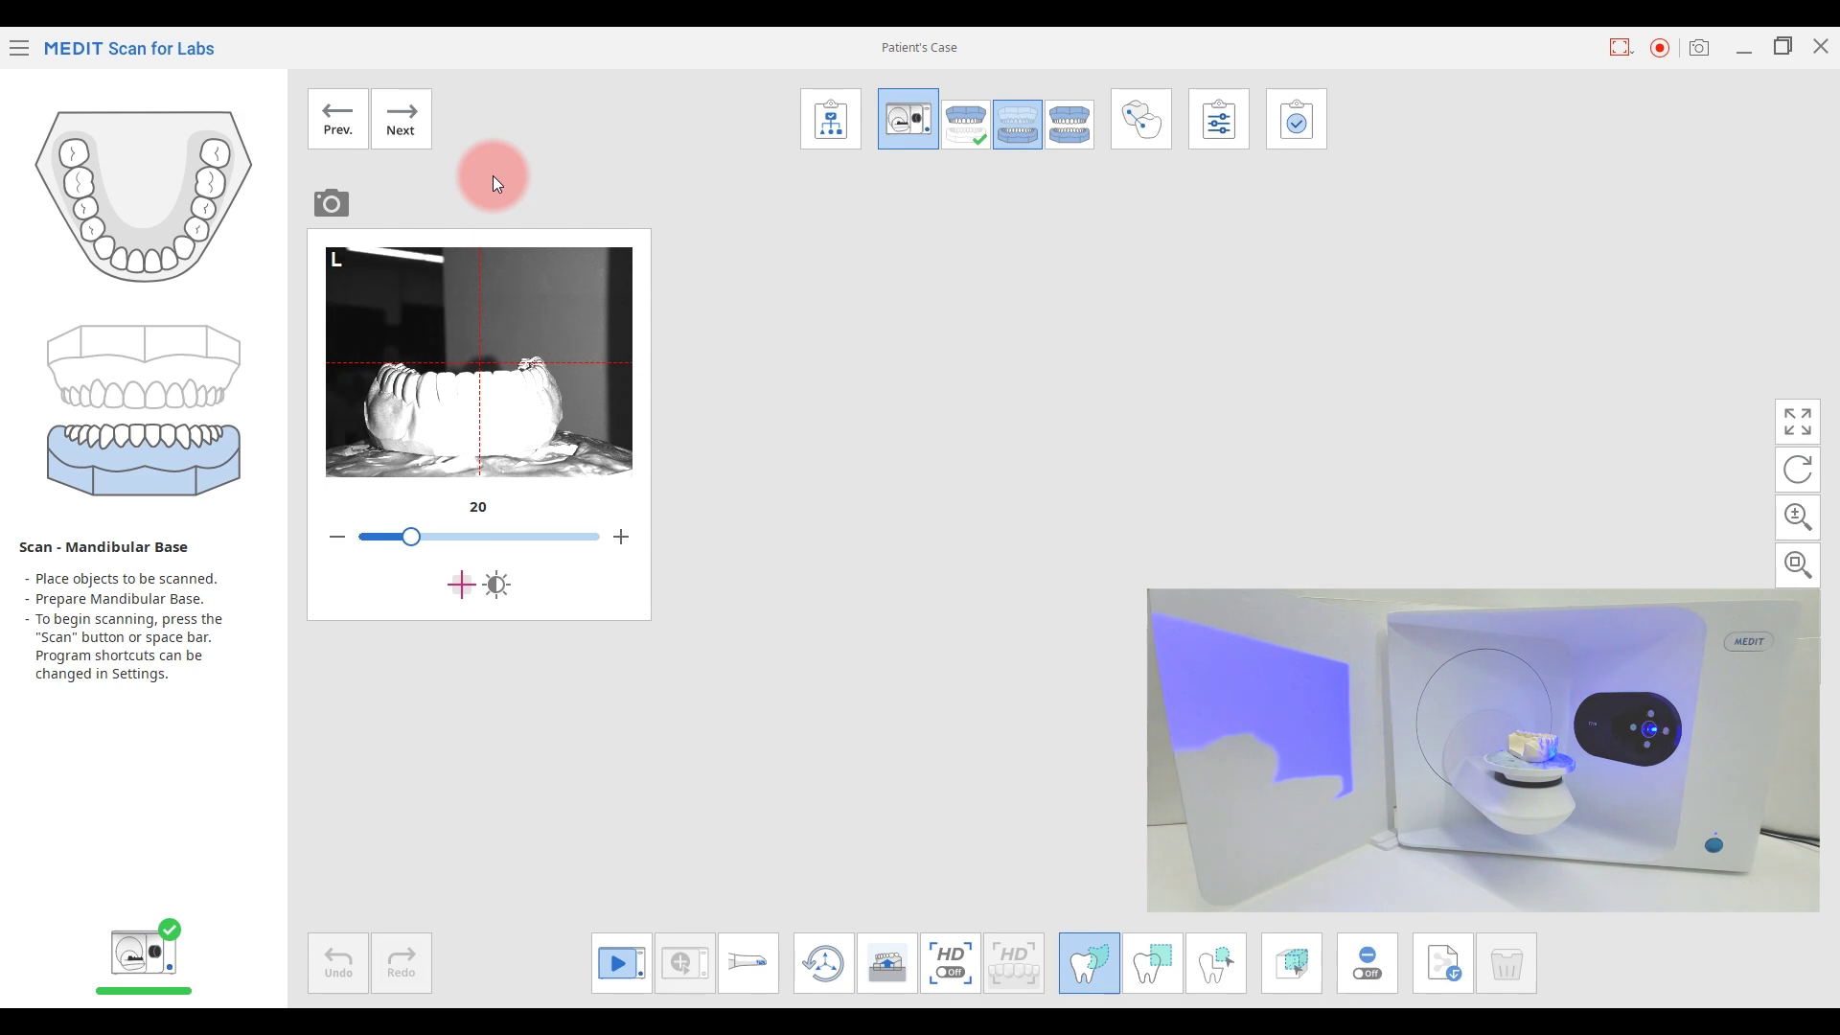
key("space")
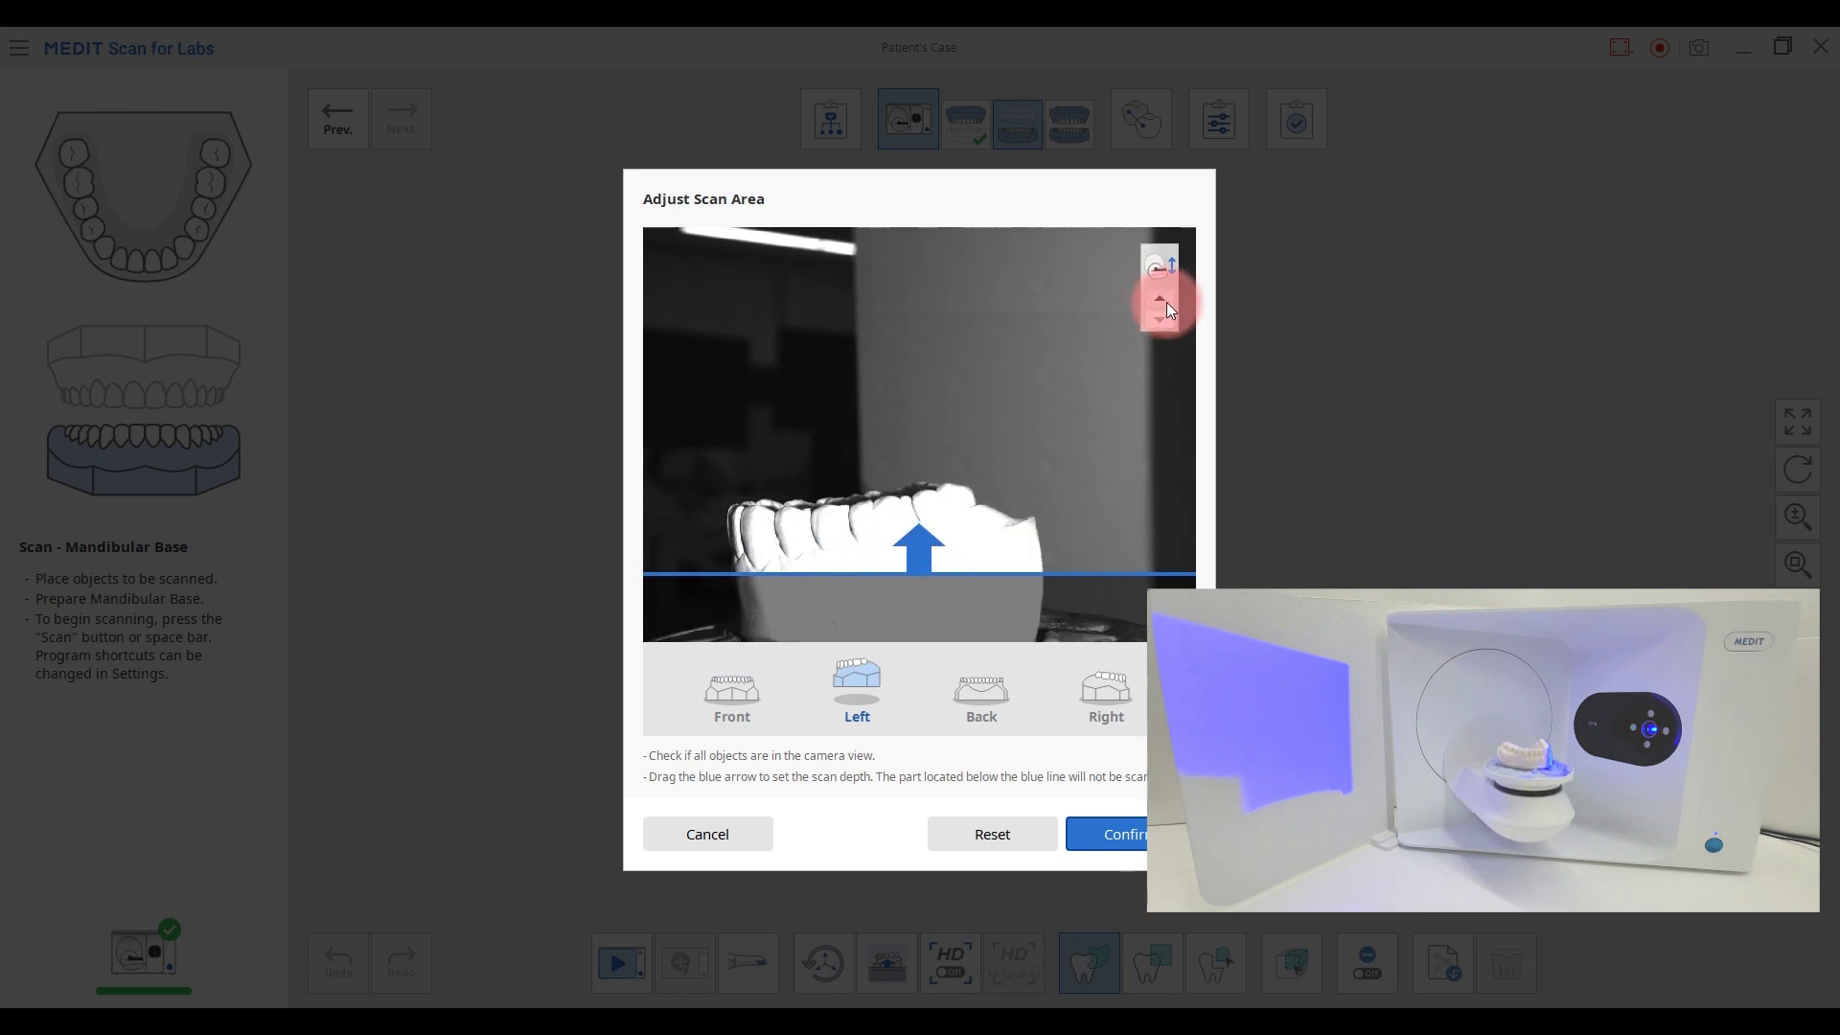
left_click_drag(916, 573, 913, 619)
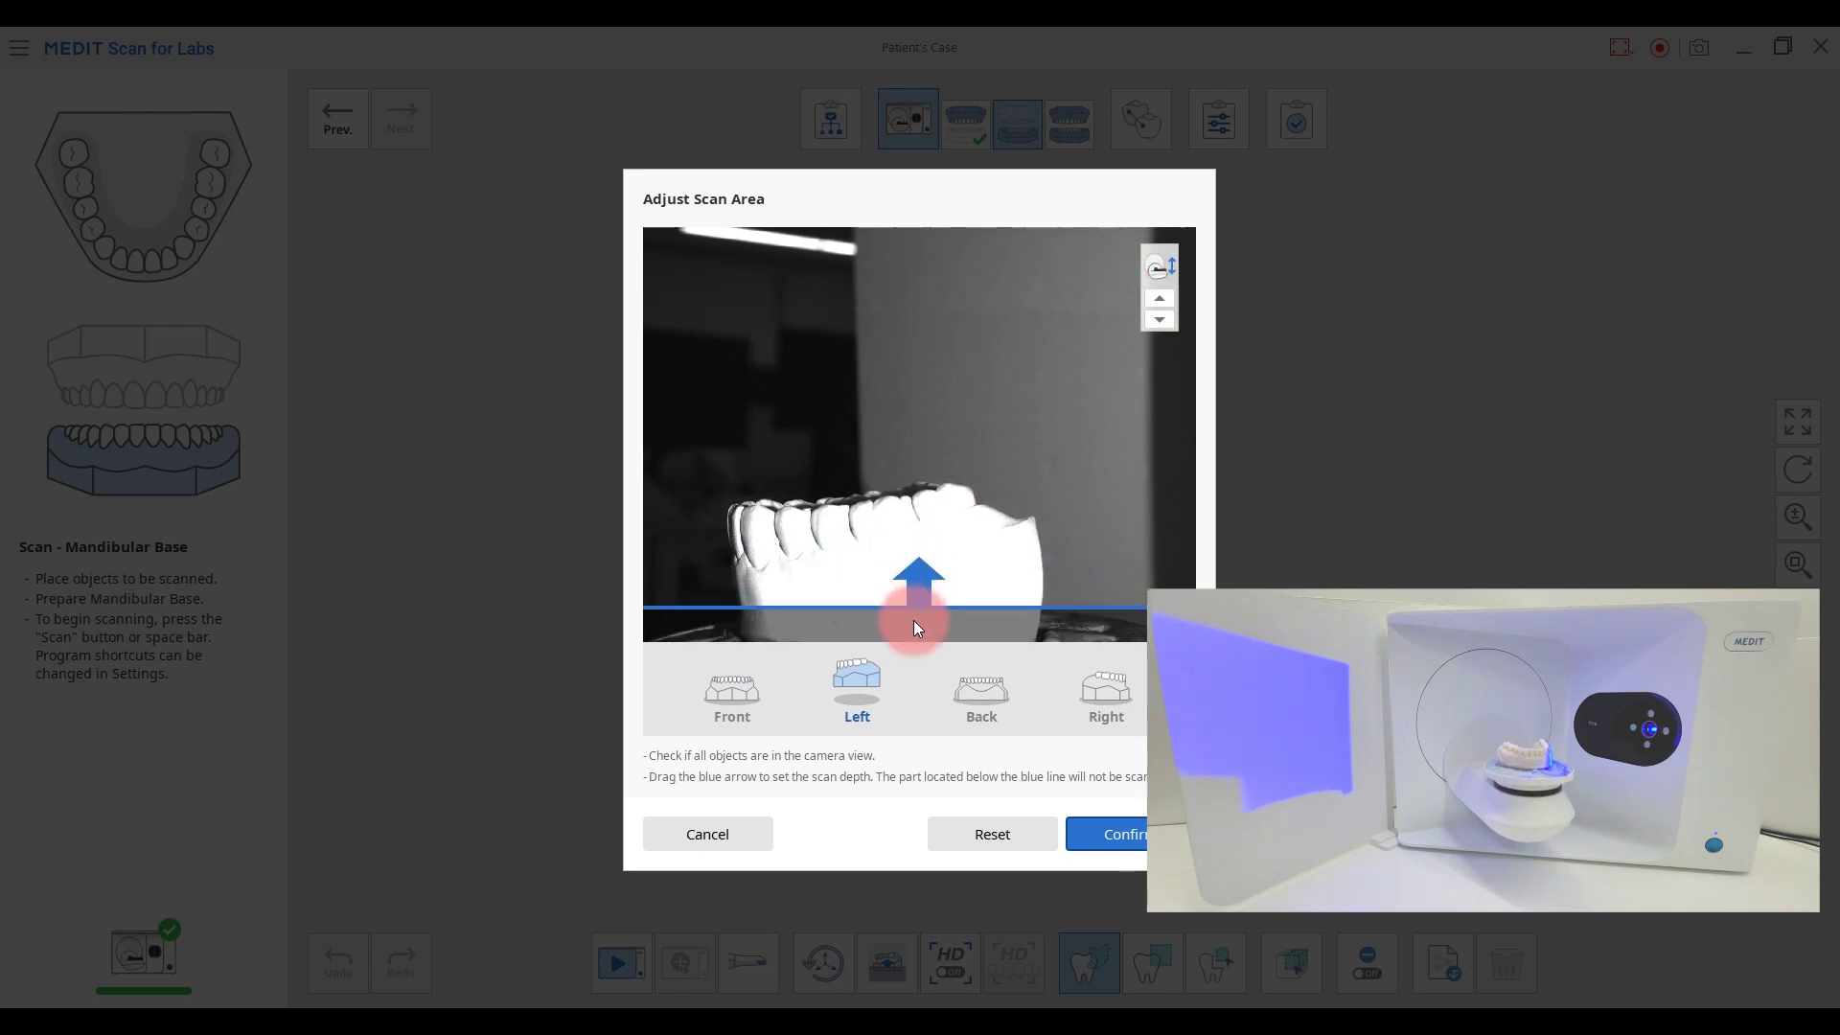
left_click(1117, 834)
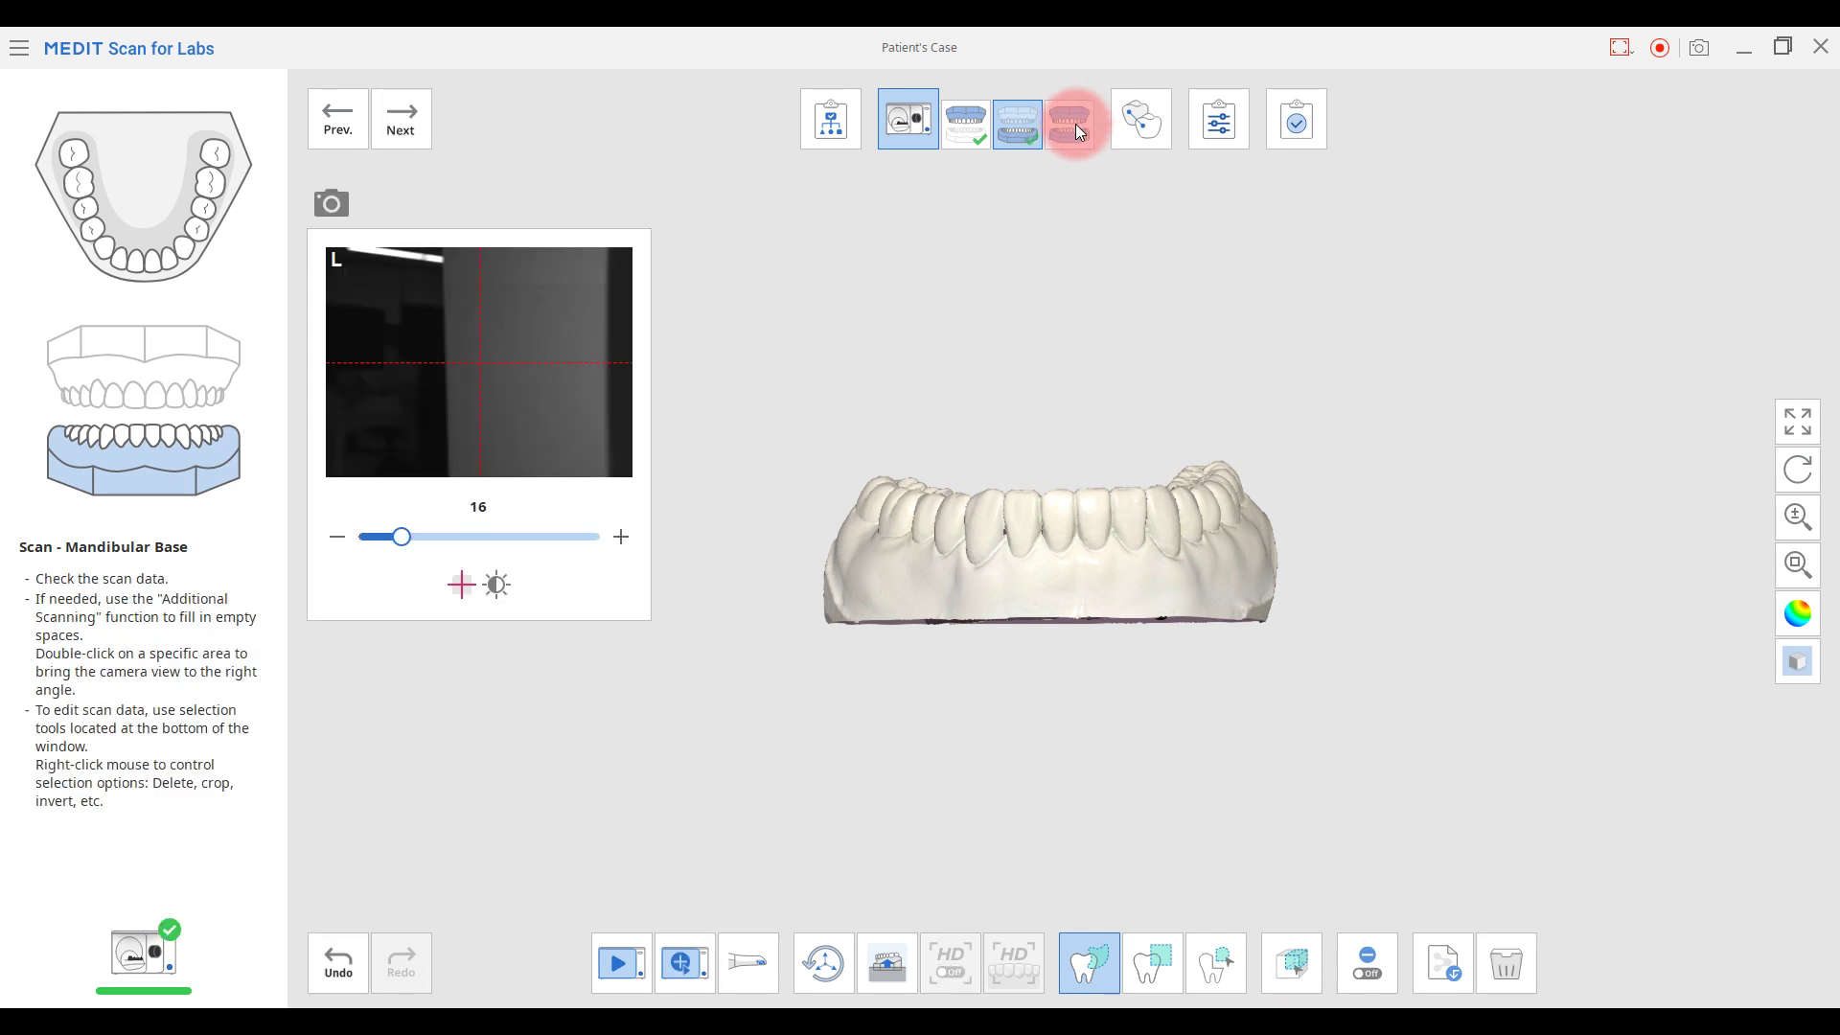
Scan the occlusion of the two models and crop the scan data to a rectangle around the teeth and gums
left_click(1076, 124)
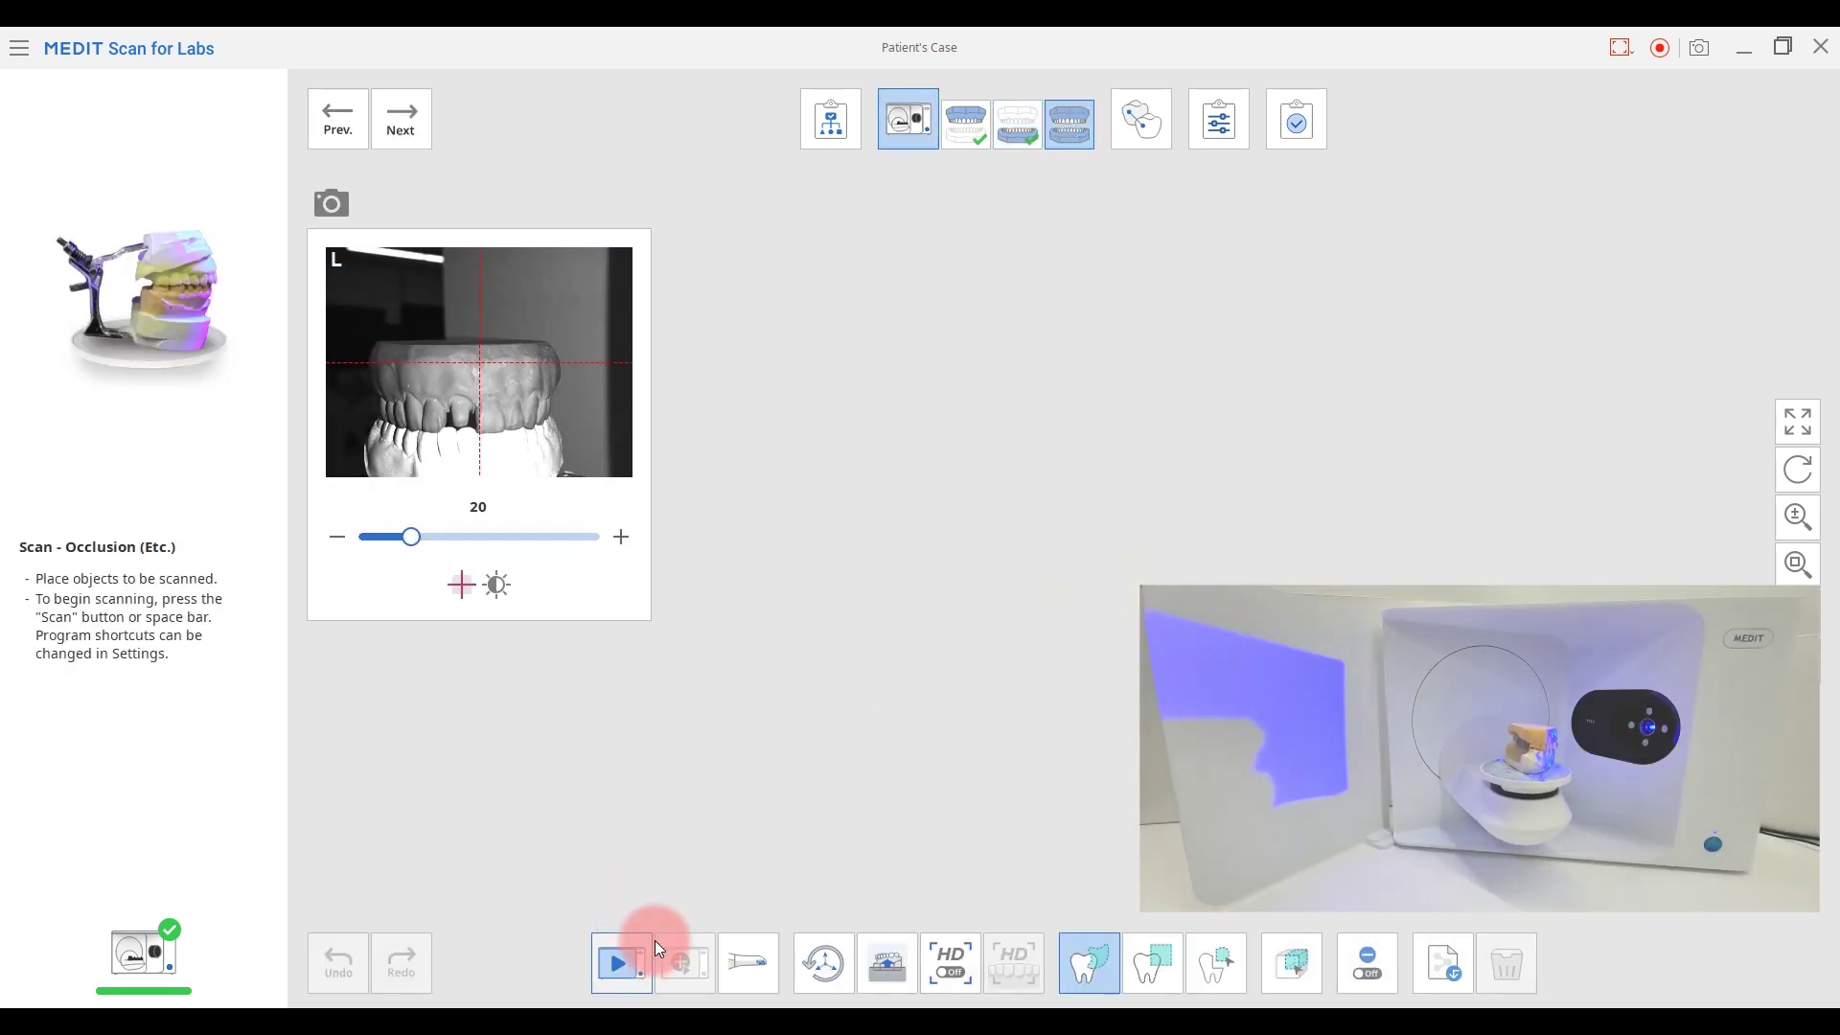
left_click(652, 949)
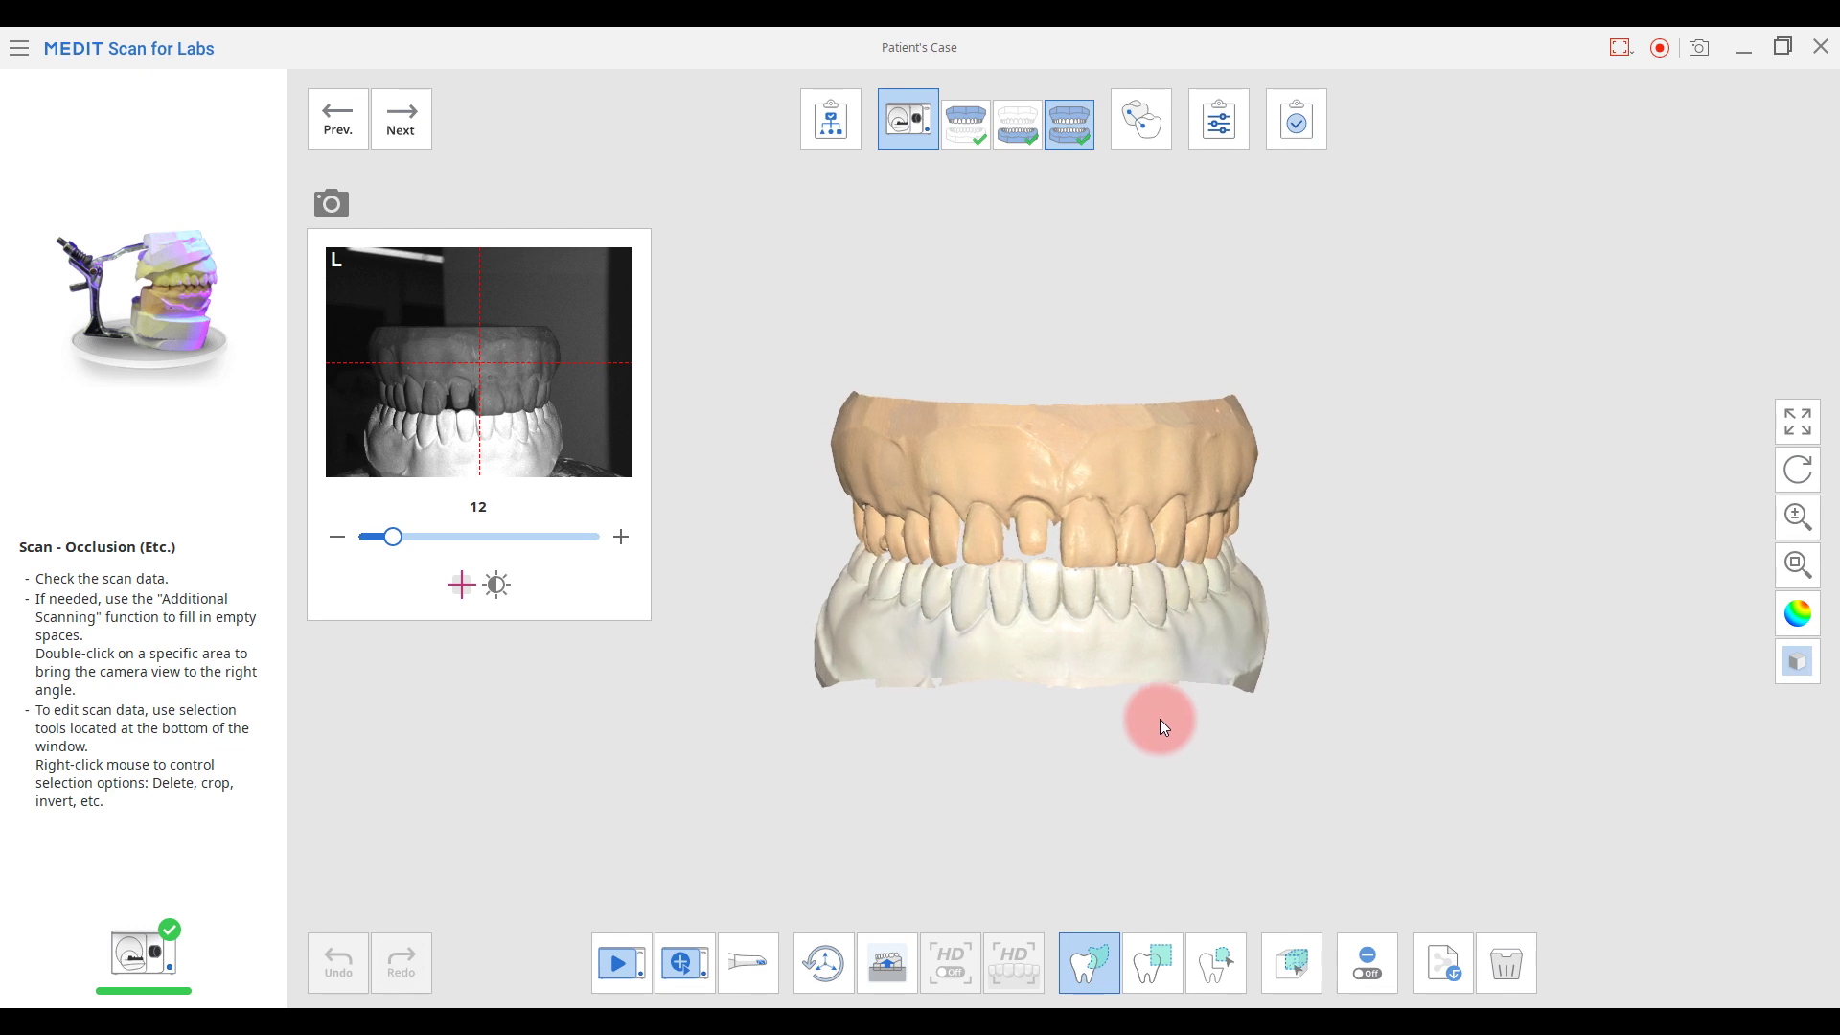
left_click(1164, 970)
left_click_drag(780, 458, 1341, 656)
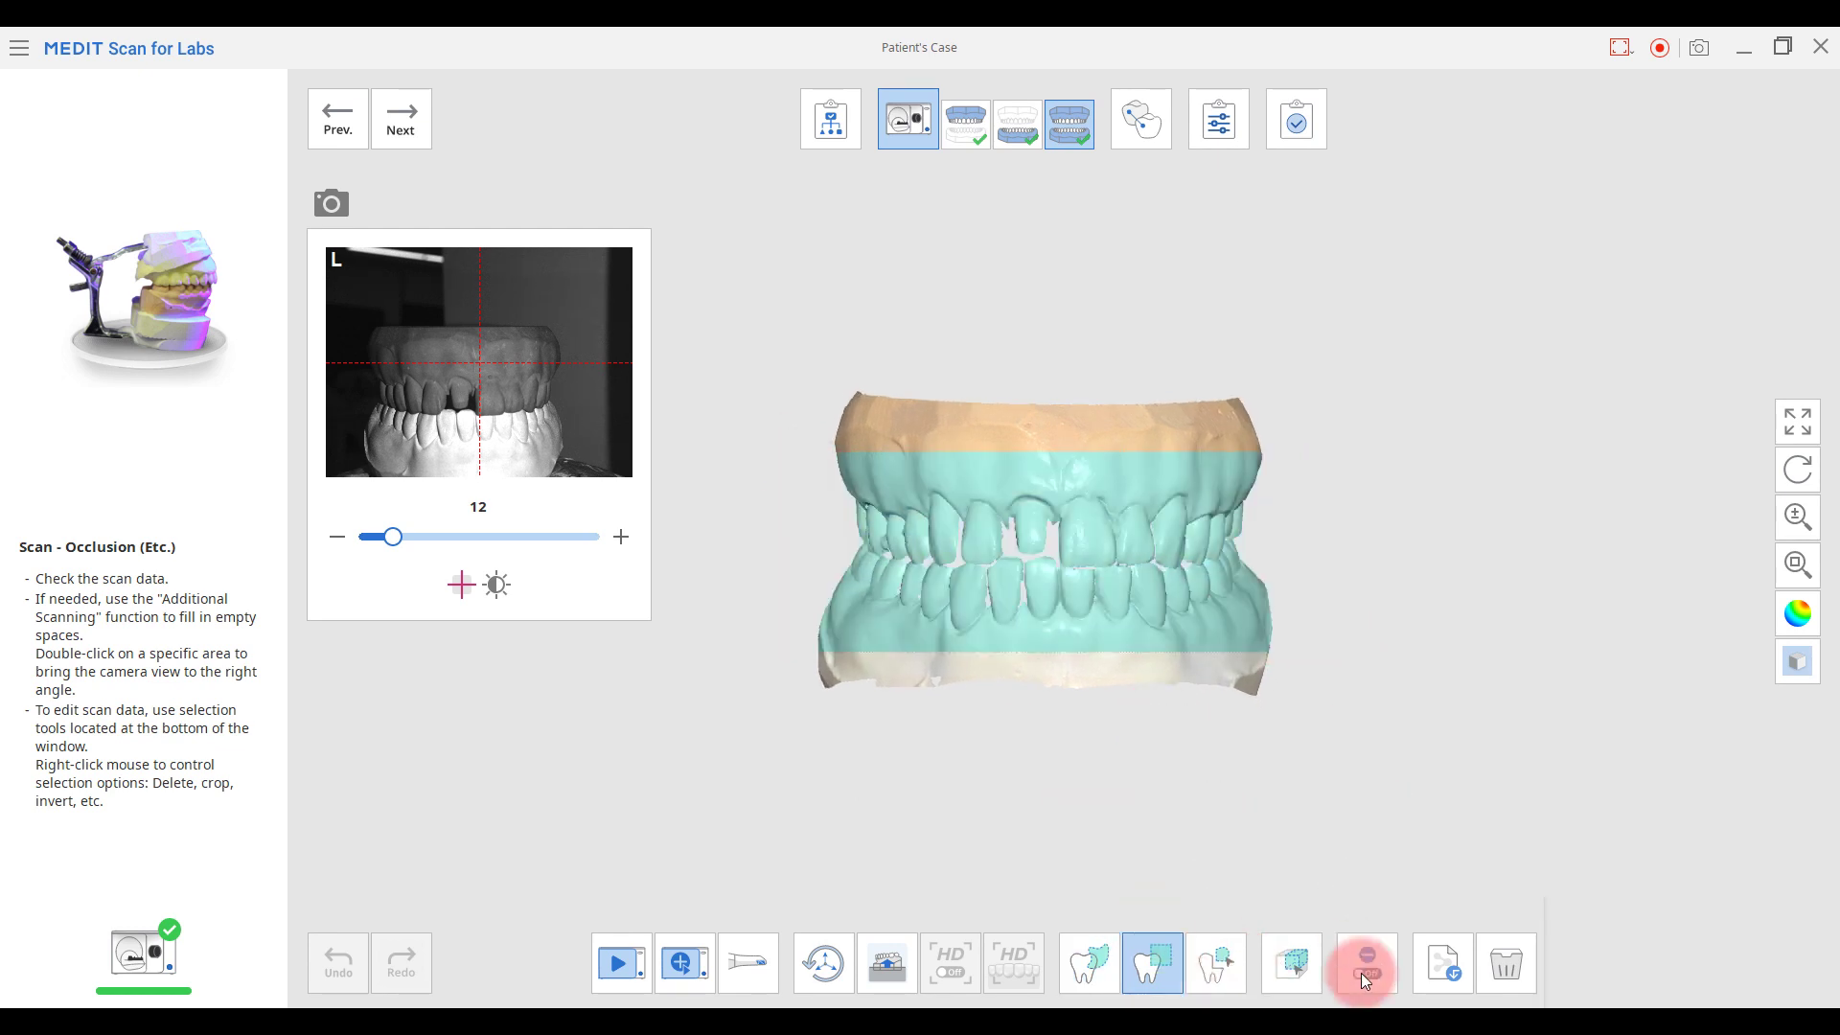
left_click(1366, 973)
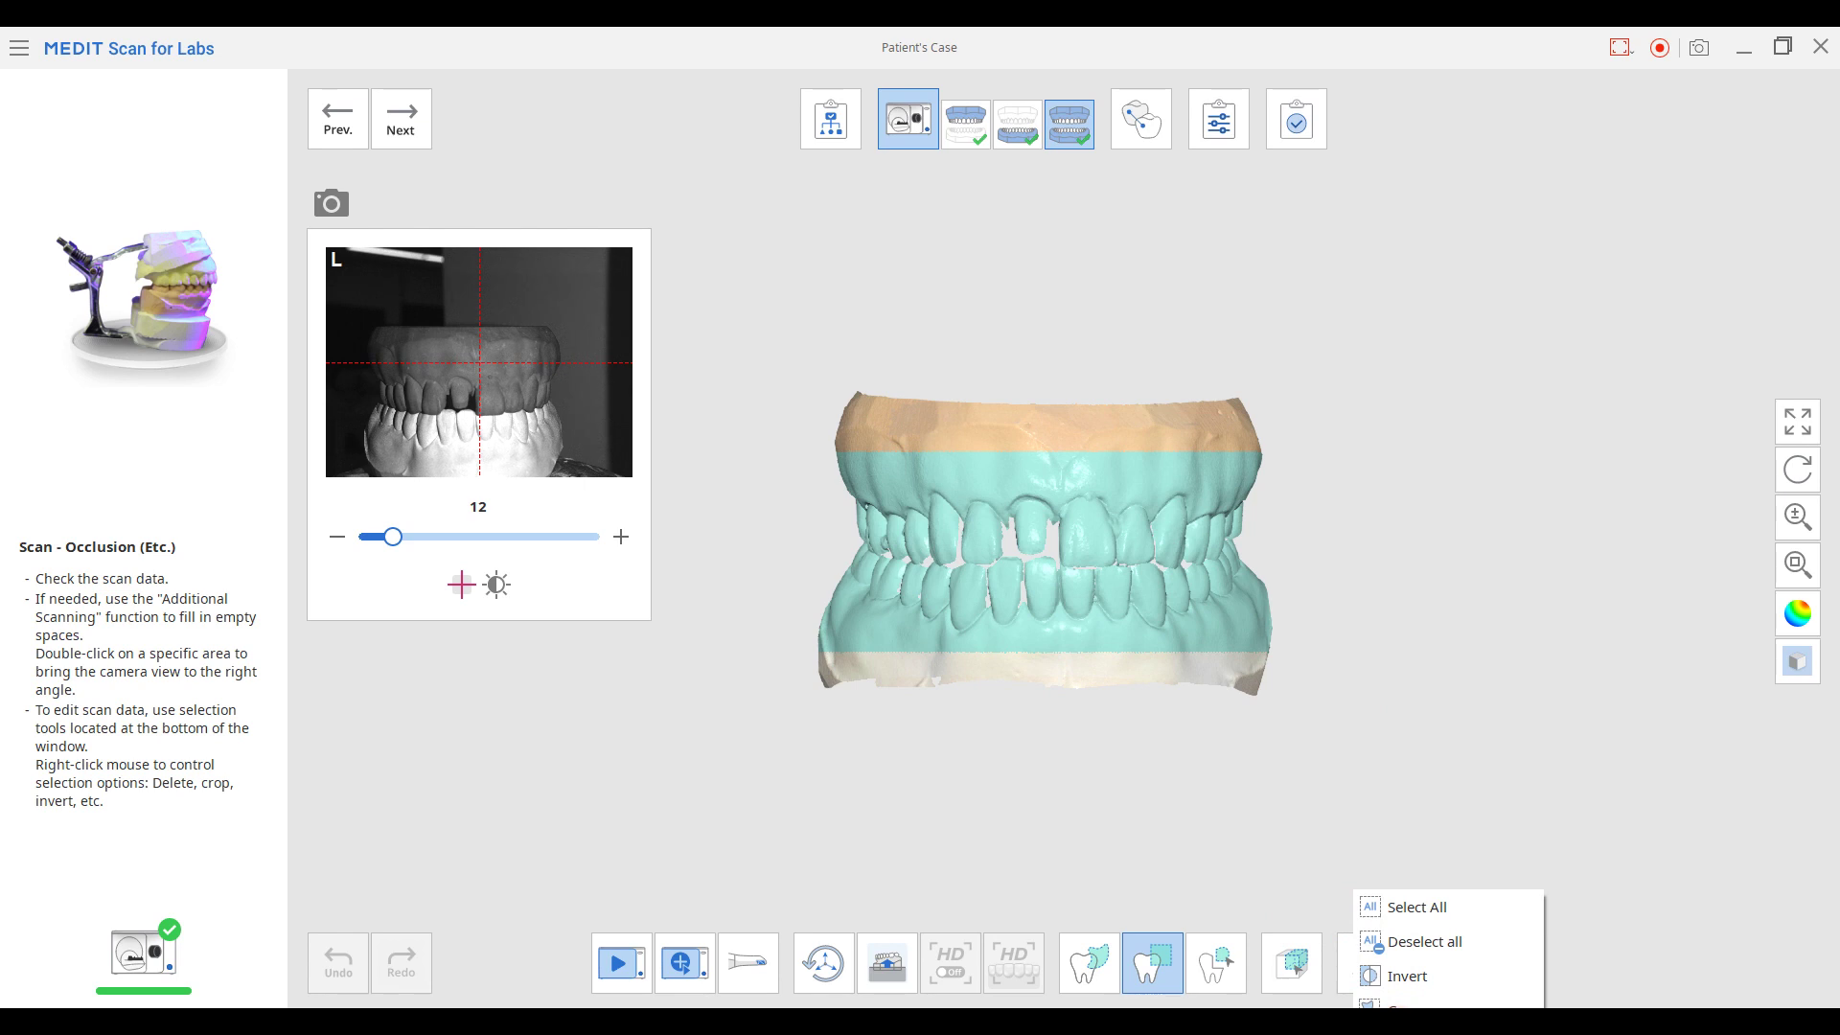
left_click(1414, 1007)
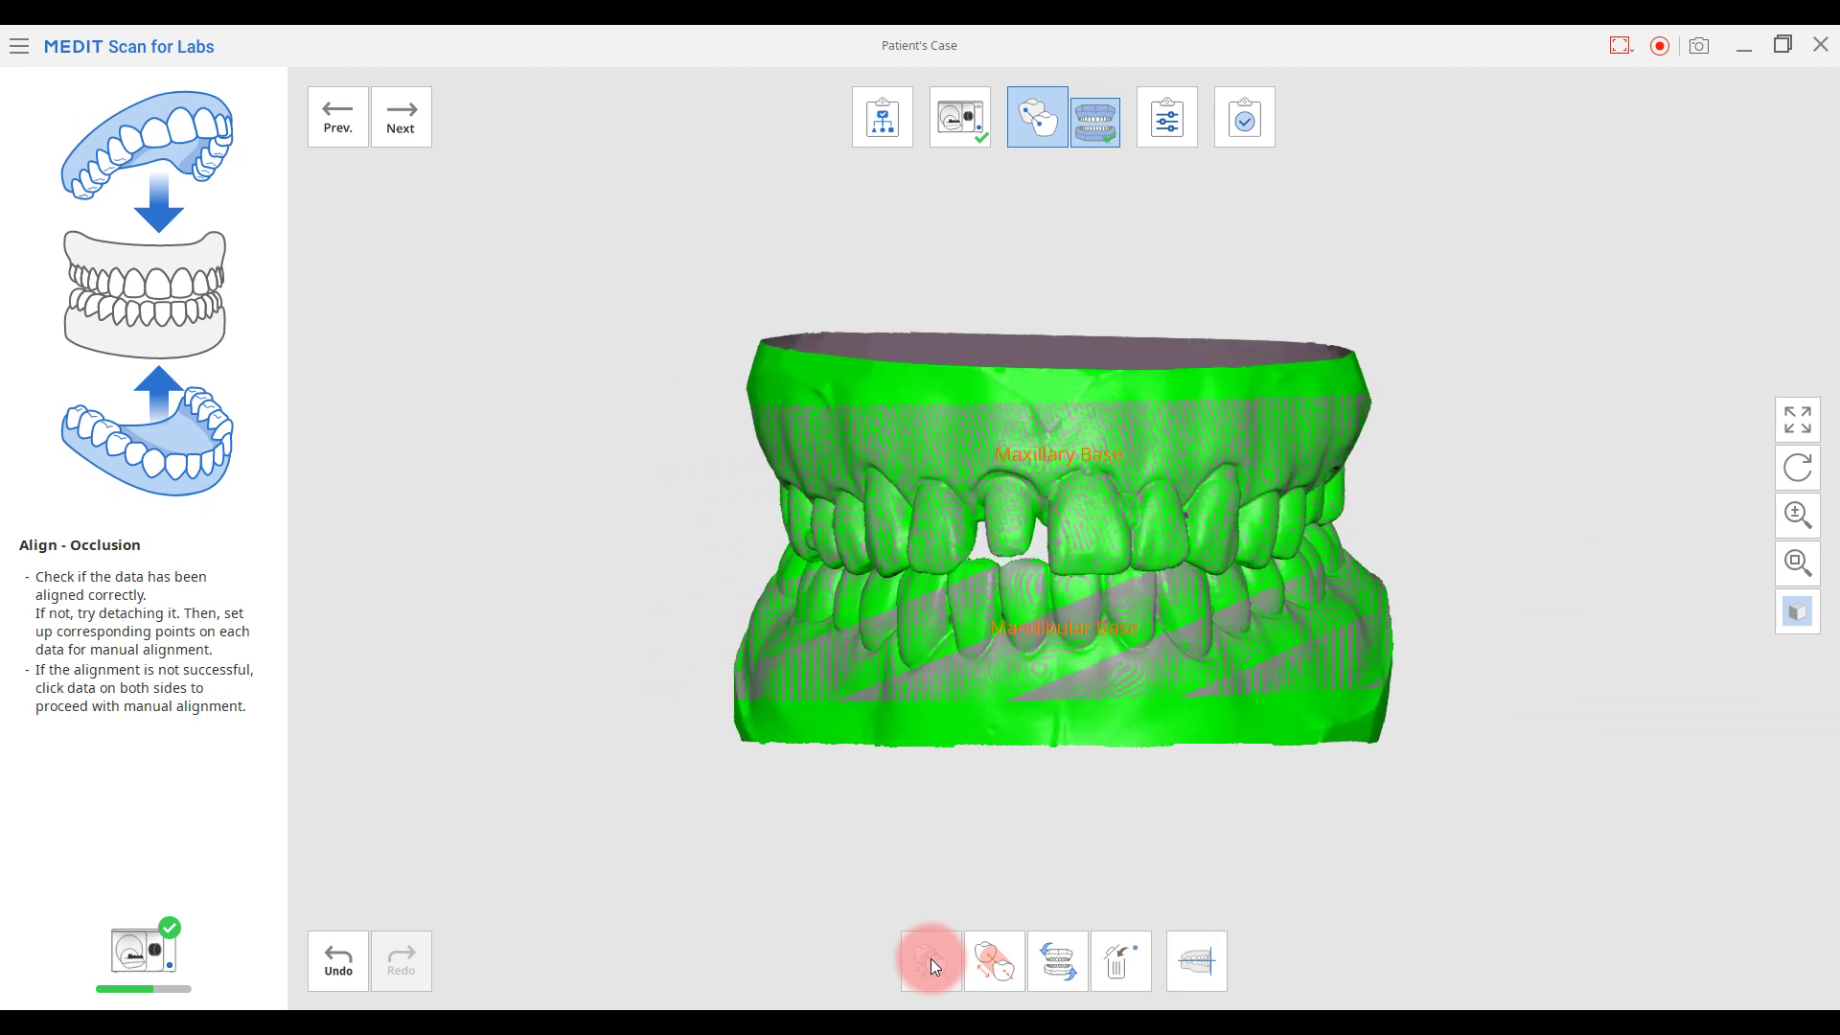
Detach the maxillary and mandibular bases from the occlusion data and realign them automatically
left_click(1004, 965)
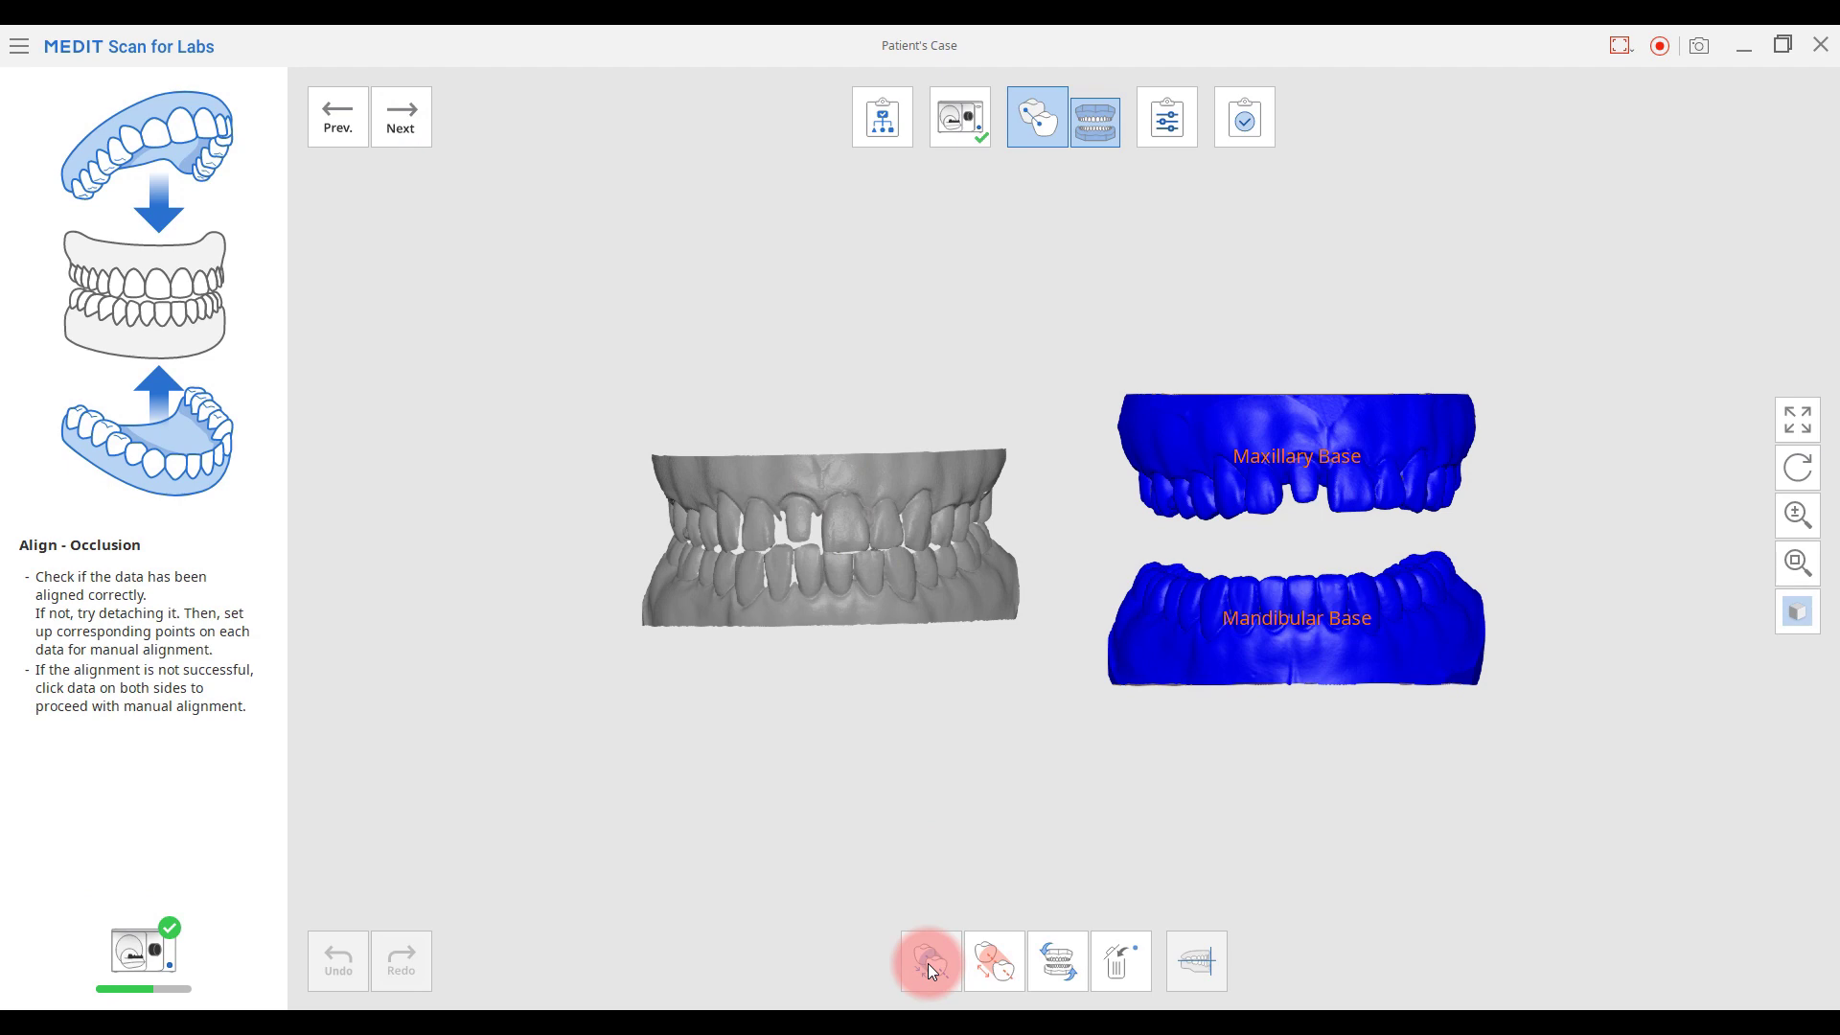
left_click(928, 963)
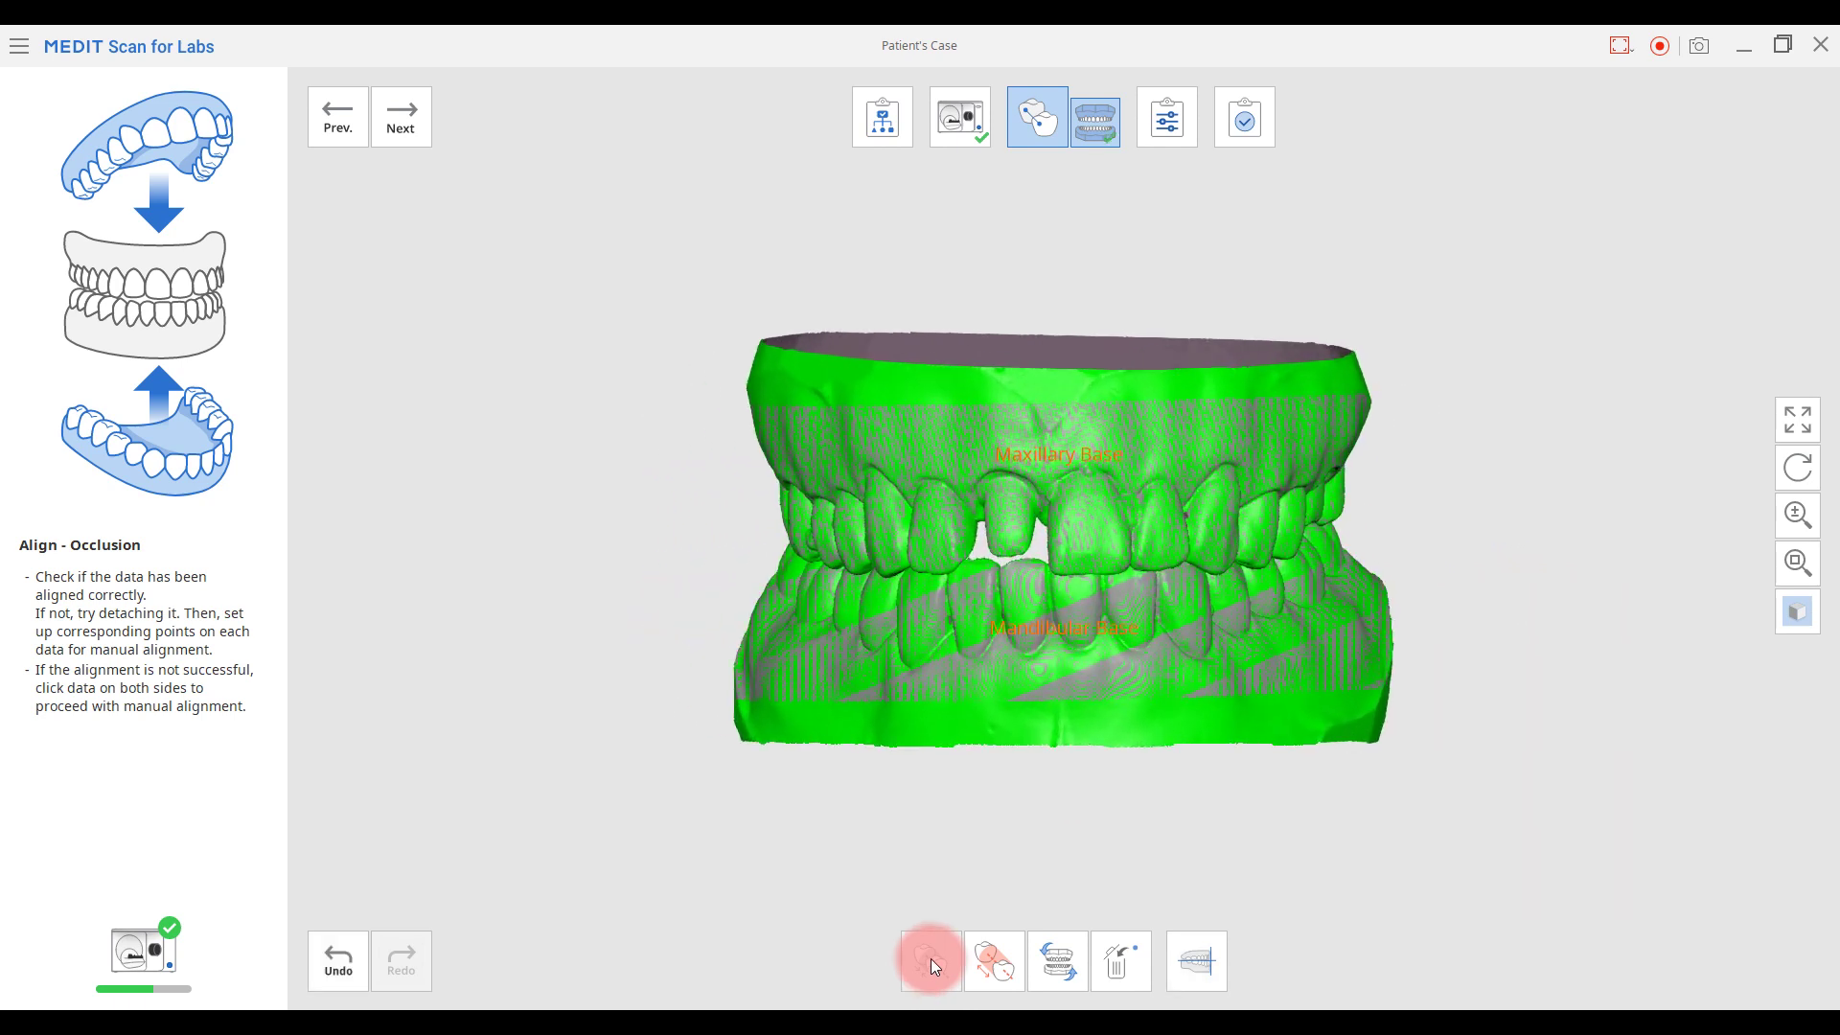
Detach both bases and manually align the maxillary and mandibular bases to the occlusion data by corresponding points
left_click(1005, 964)
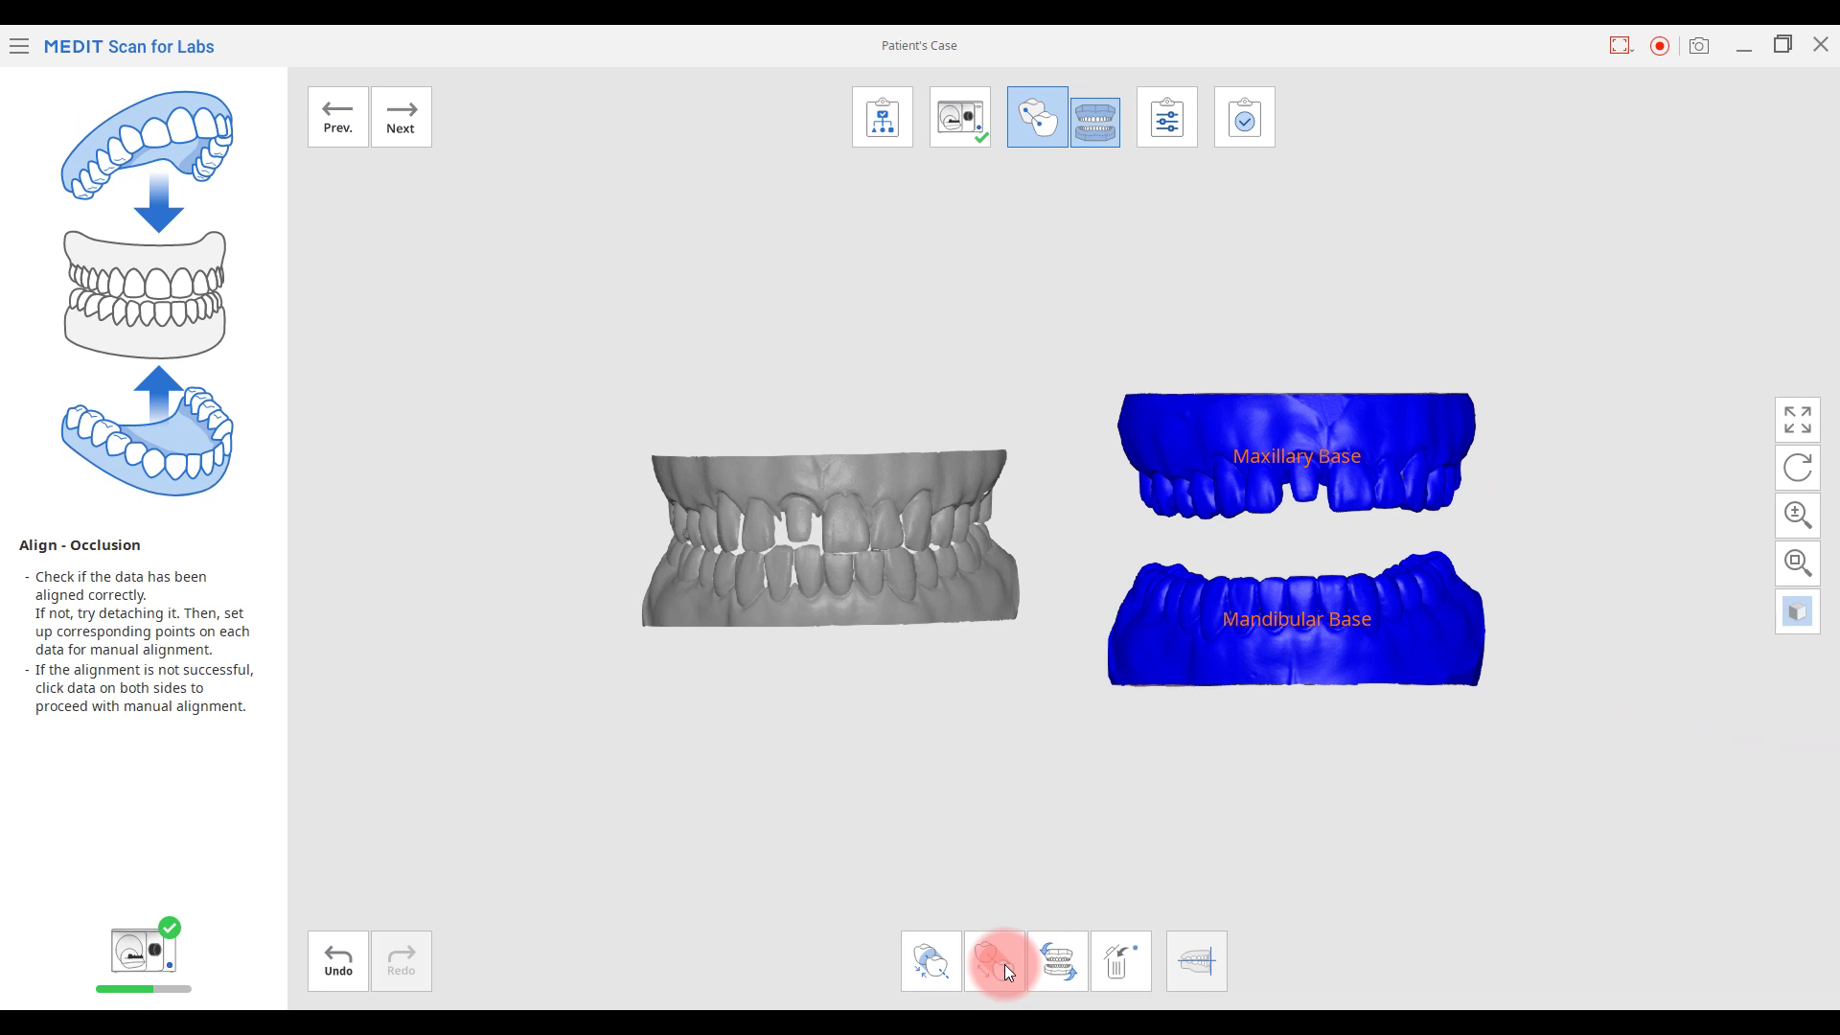
left_click(815, 449)
left_click(1455, 377)
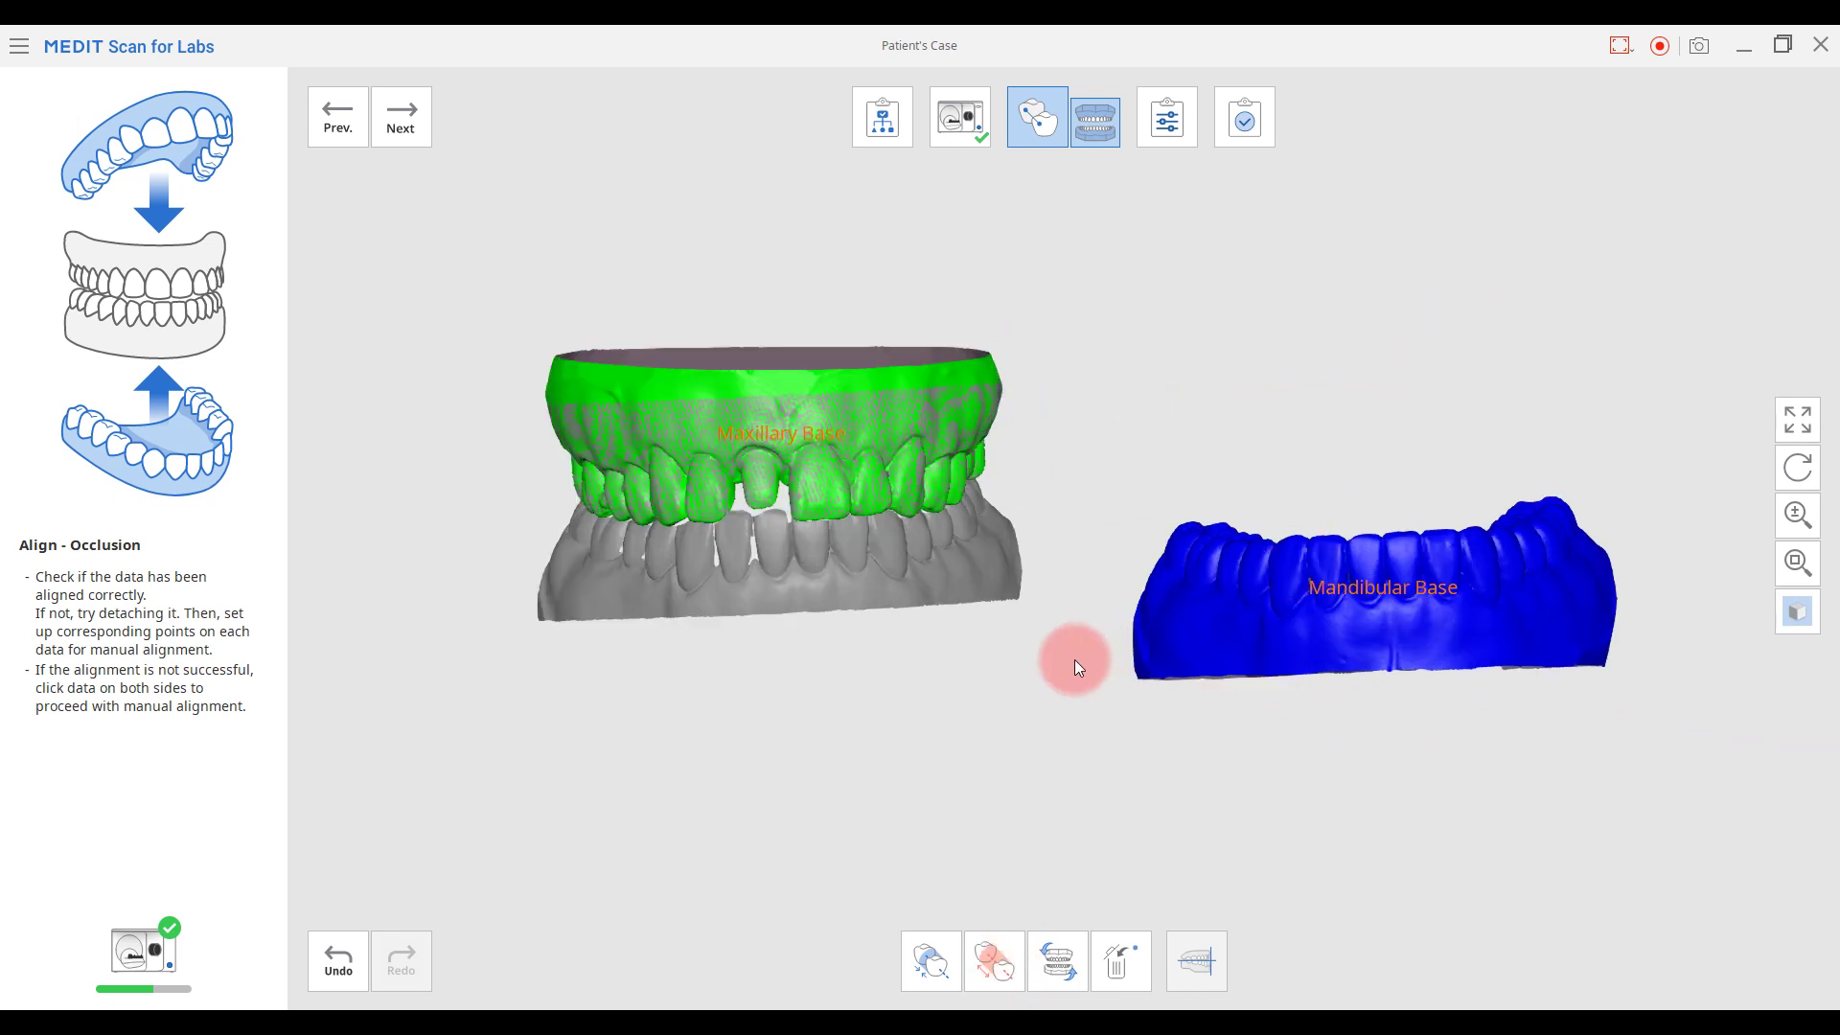
left_click(1283, 604)
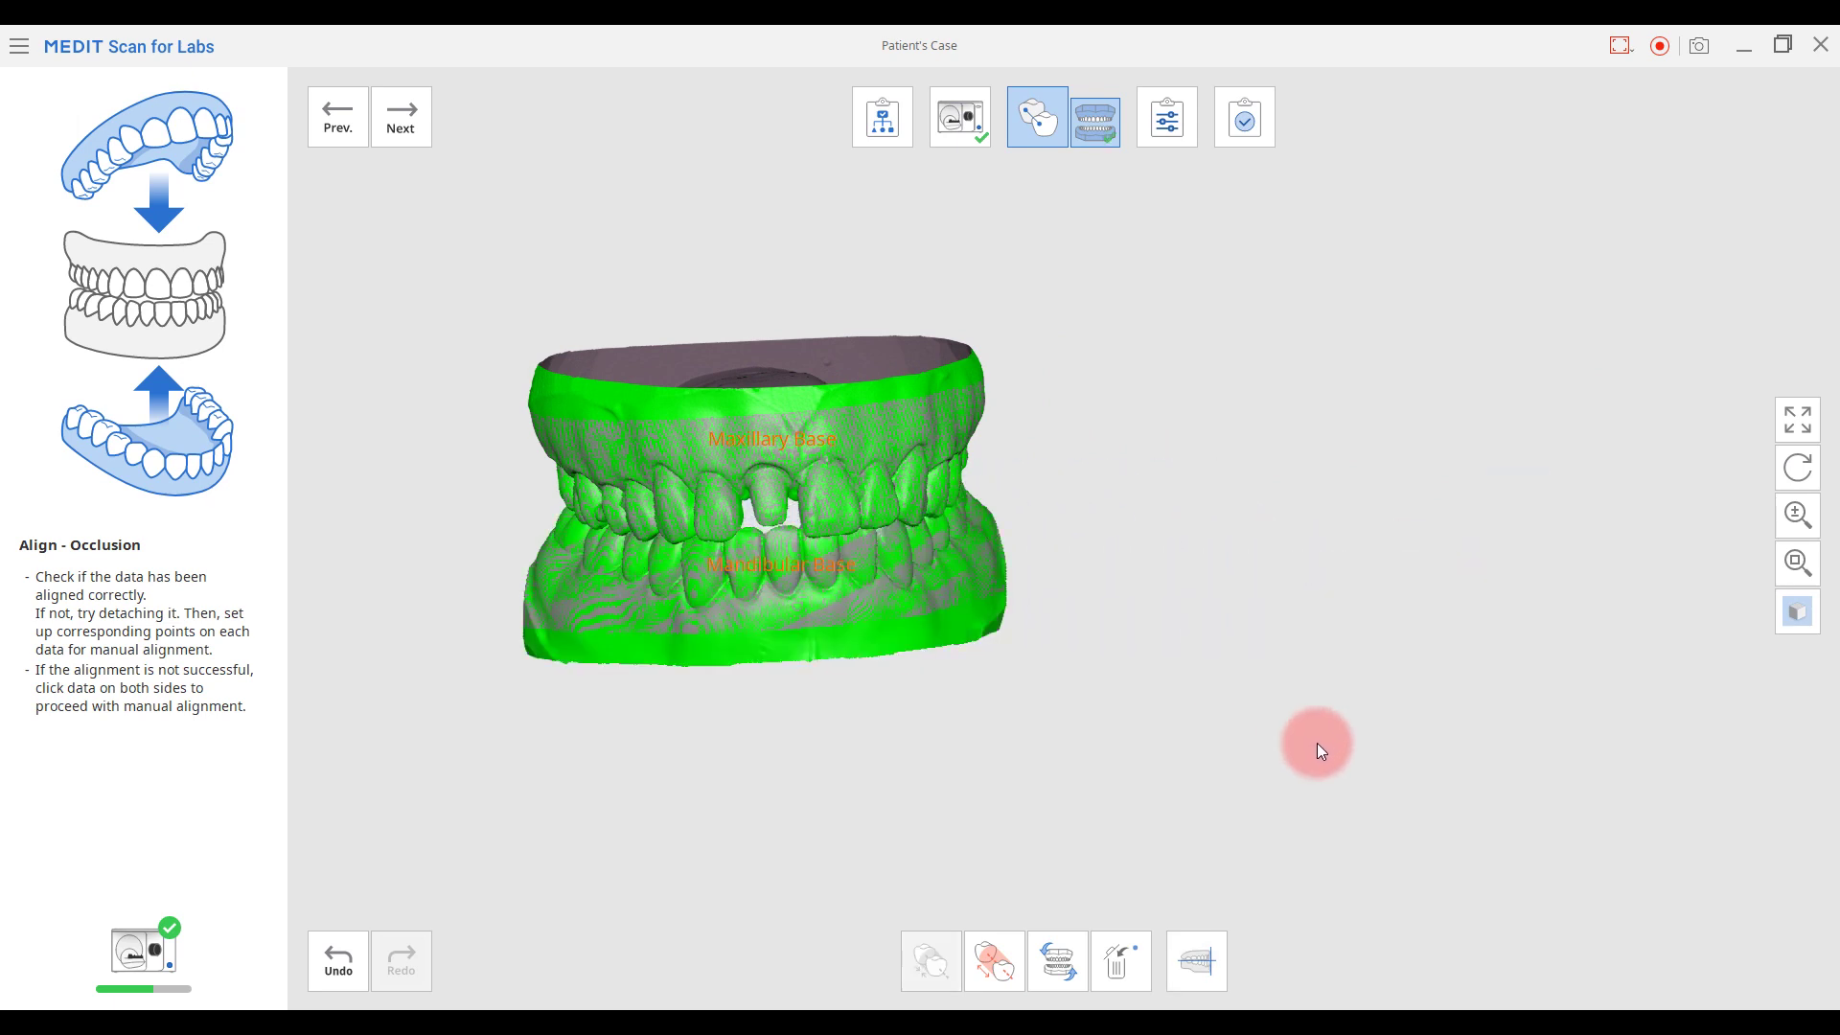
Proceed to the All Scan Data stage and hide the maxillary, mandibular and occlusion scan data
left_click(398, 122)
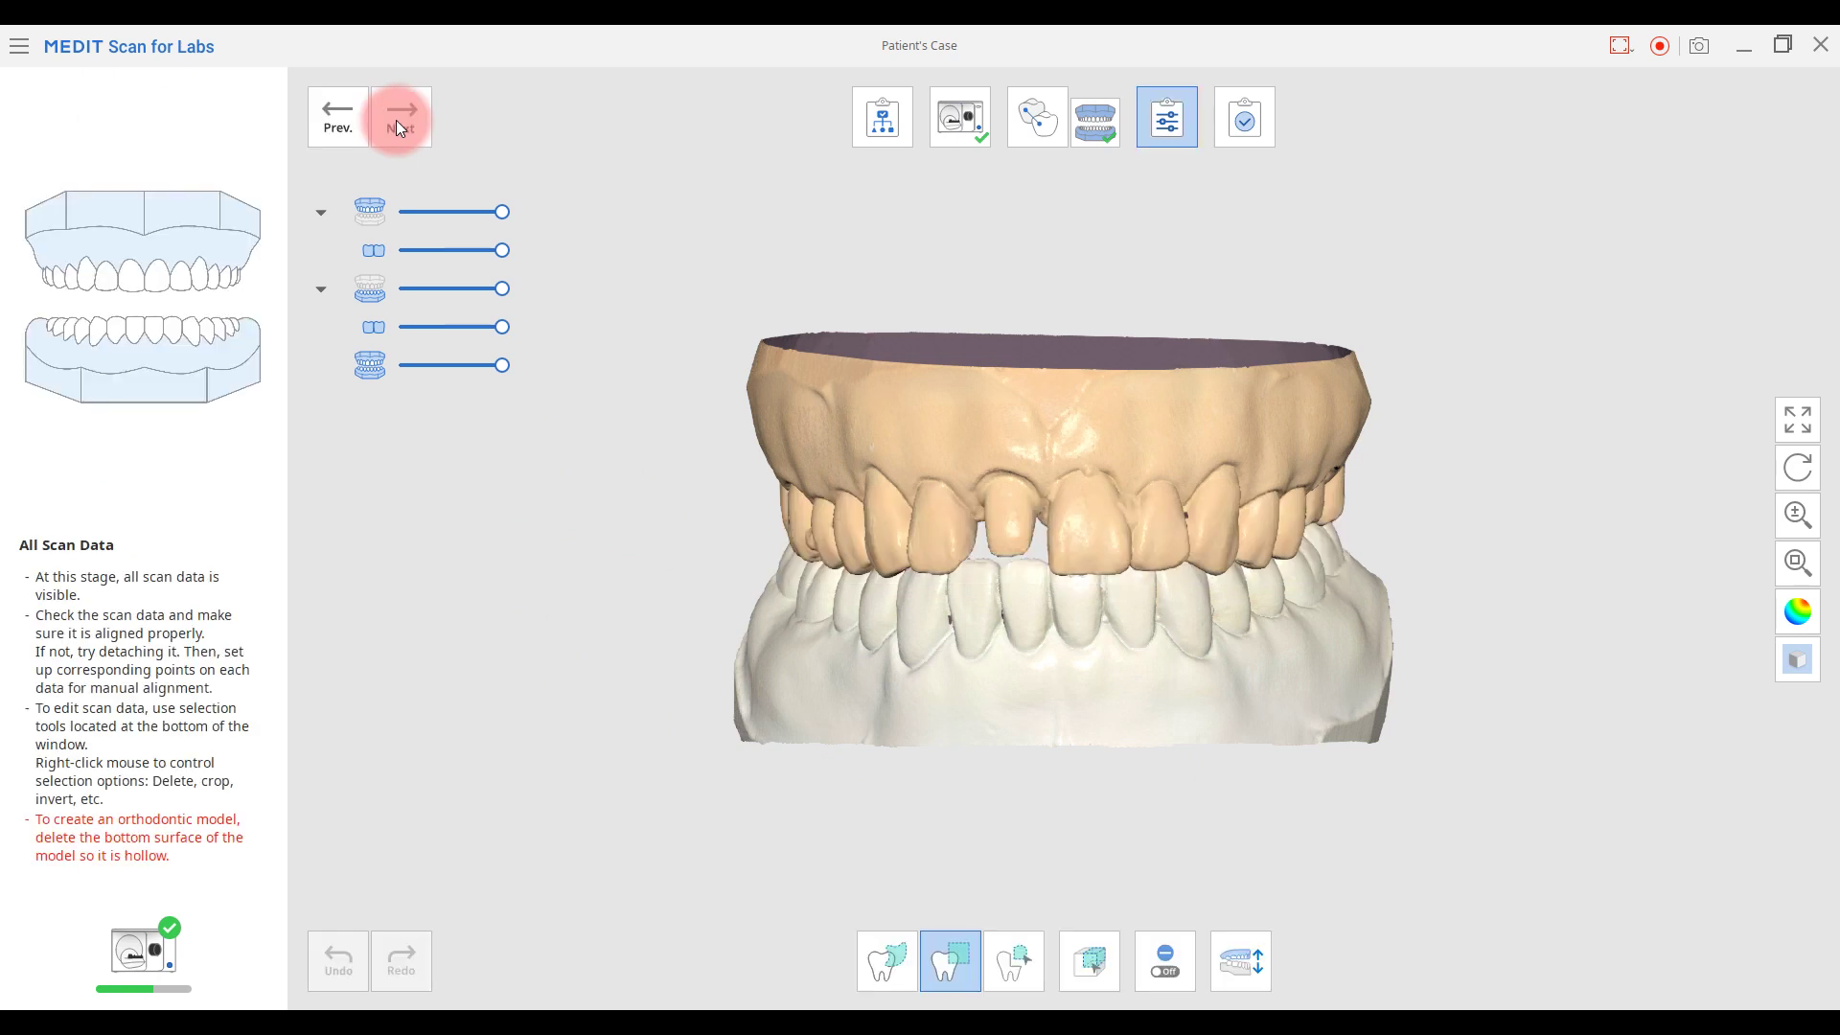
right_click_drag(1045, 566, 955, 475)
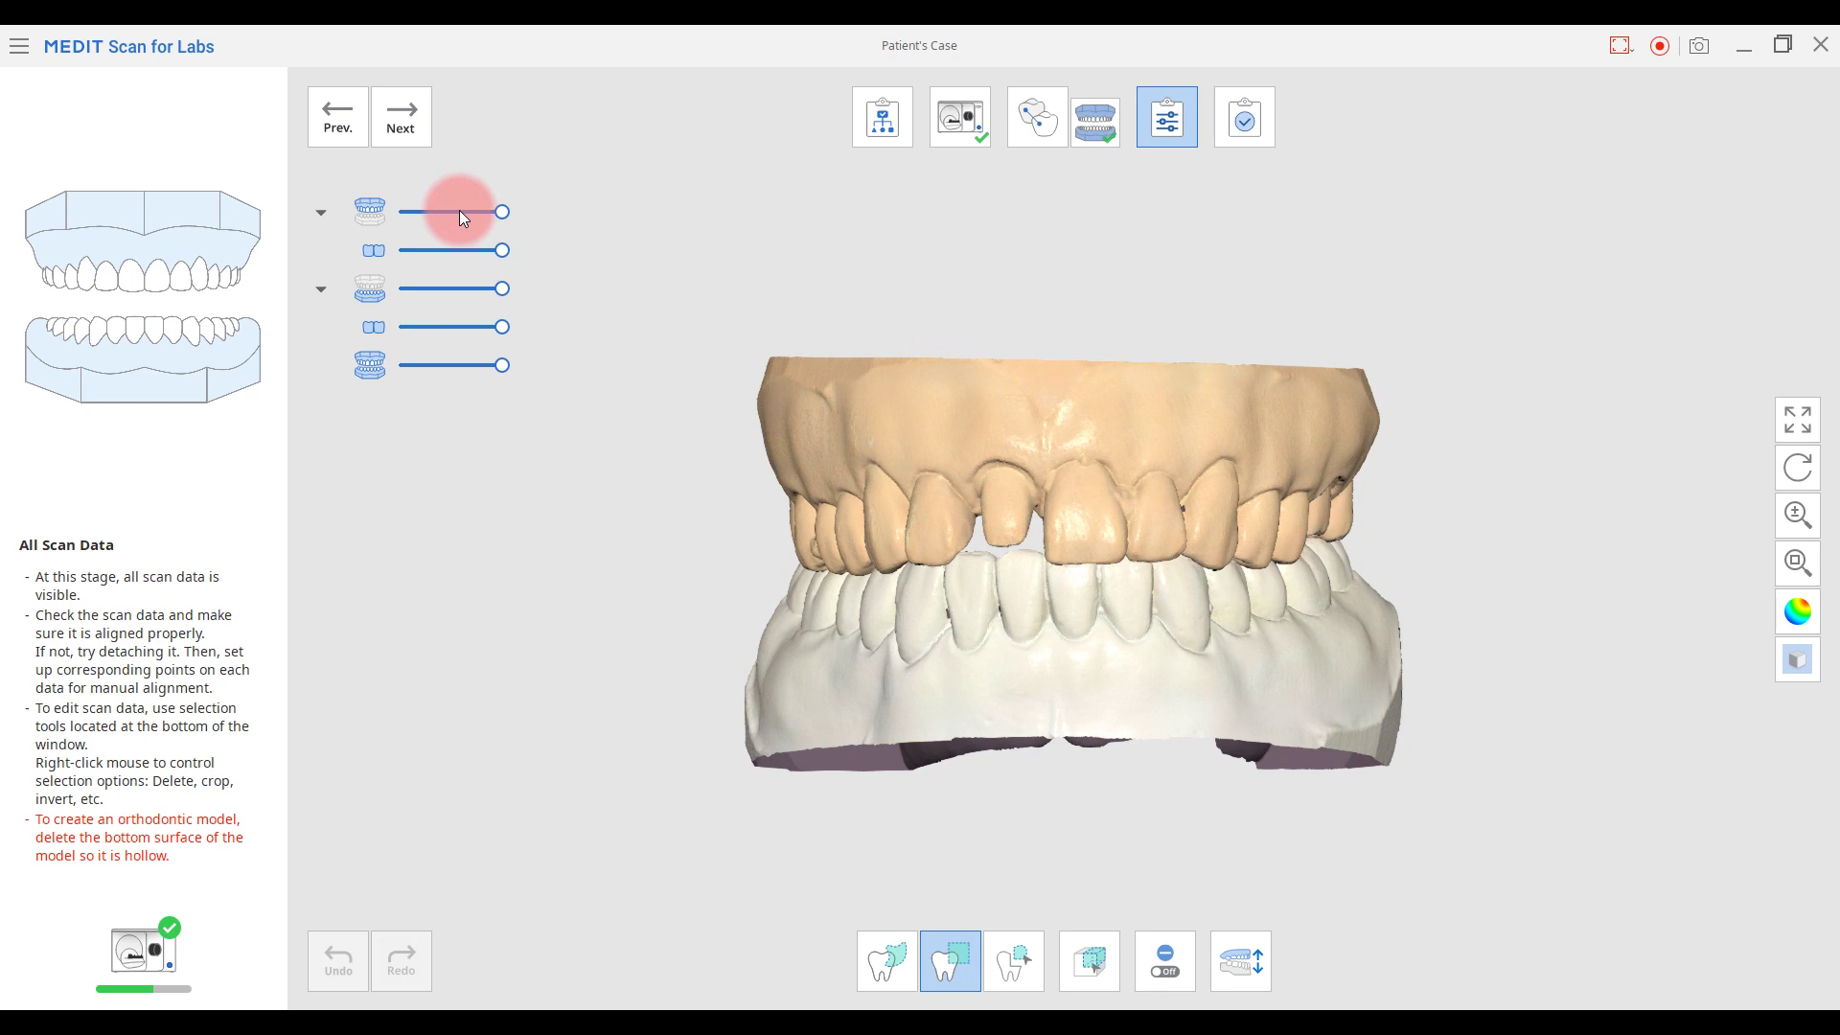
left_click(362, 211)
left_click(366, 293)
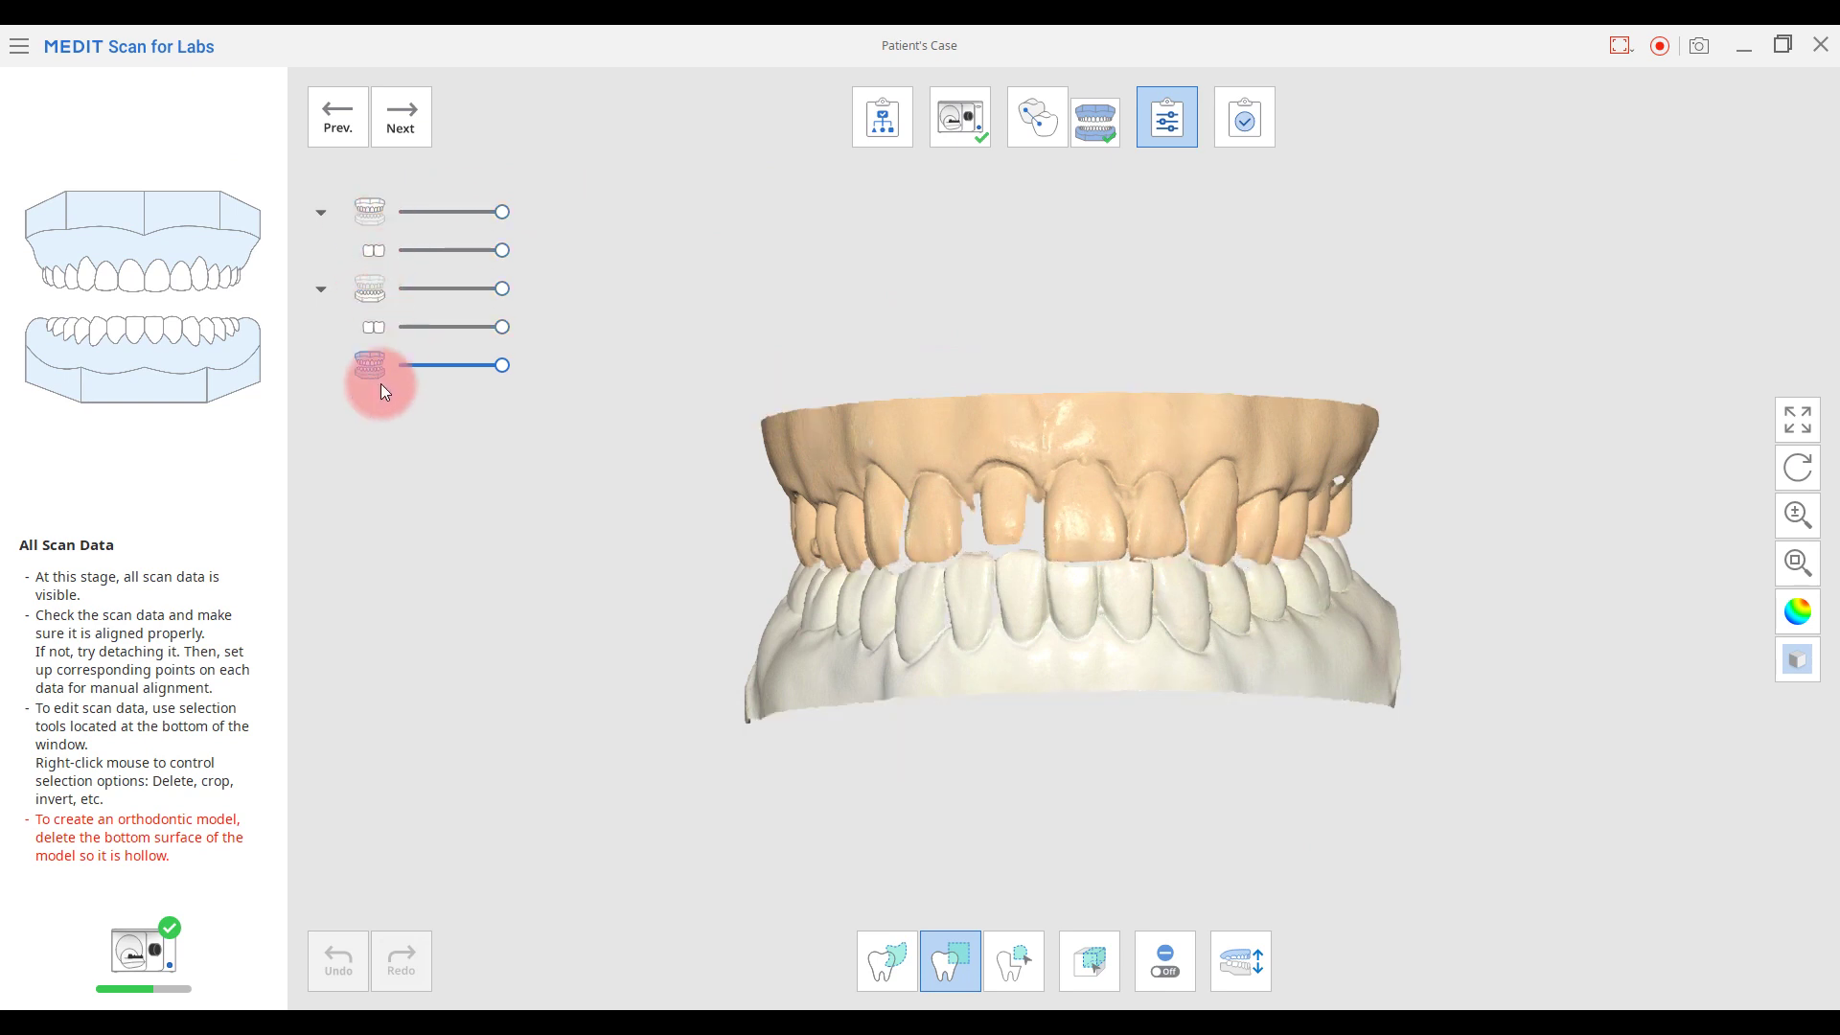
left_click(370, 374)
right_click_drag(1102, 536, 770, 484)
left_click(370, 365)
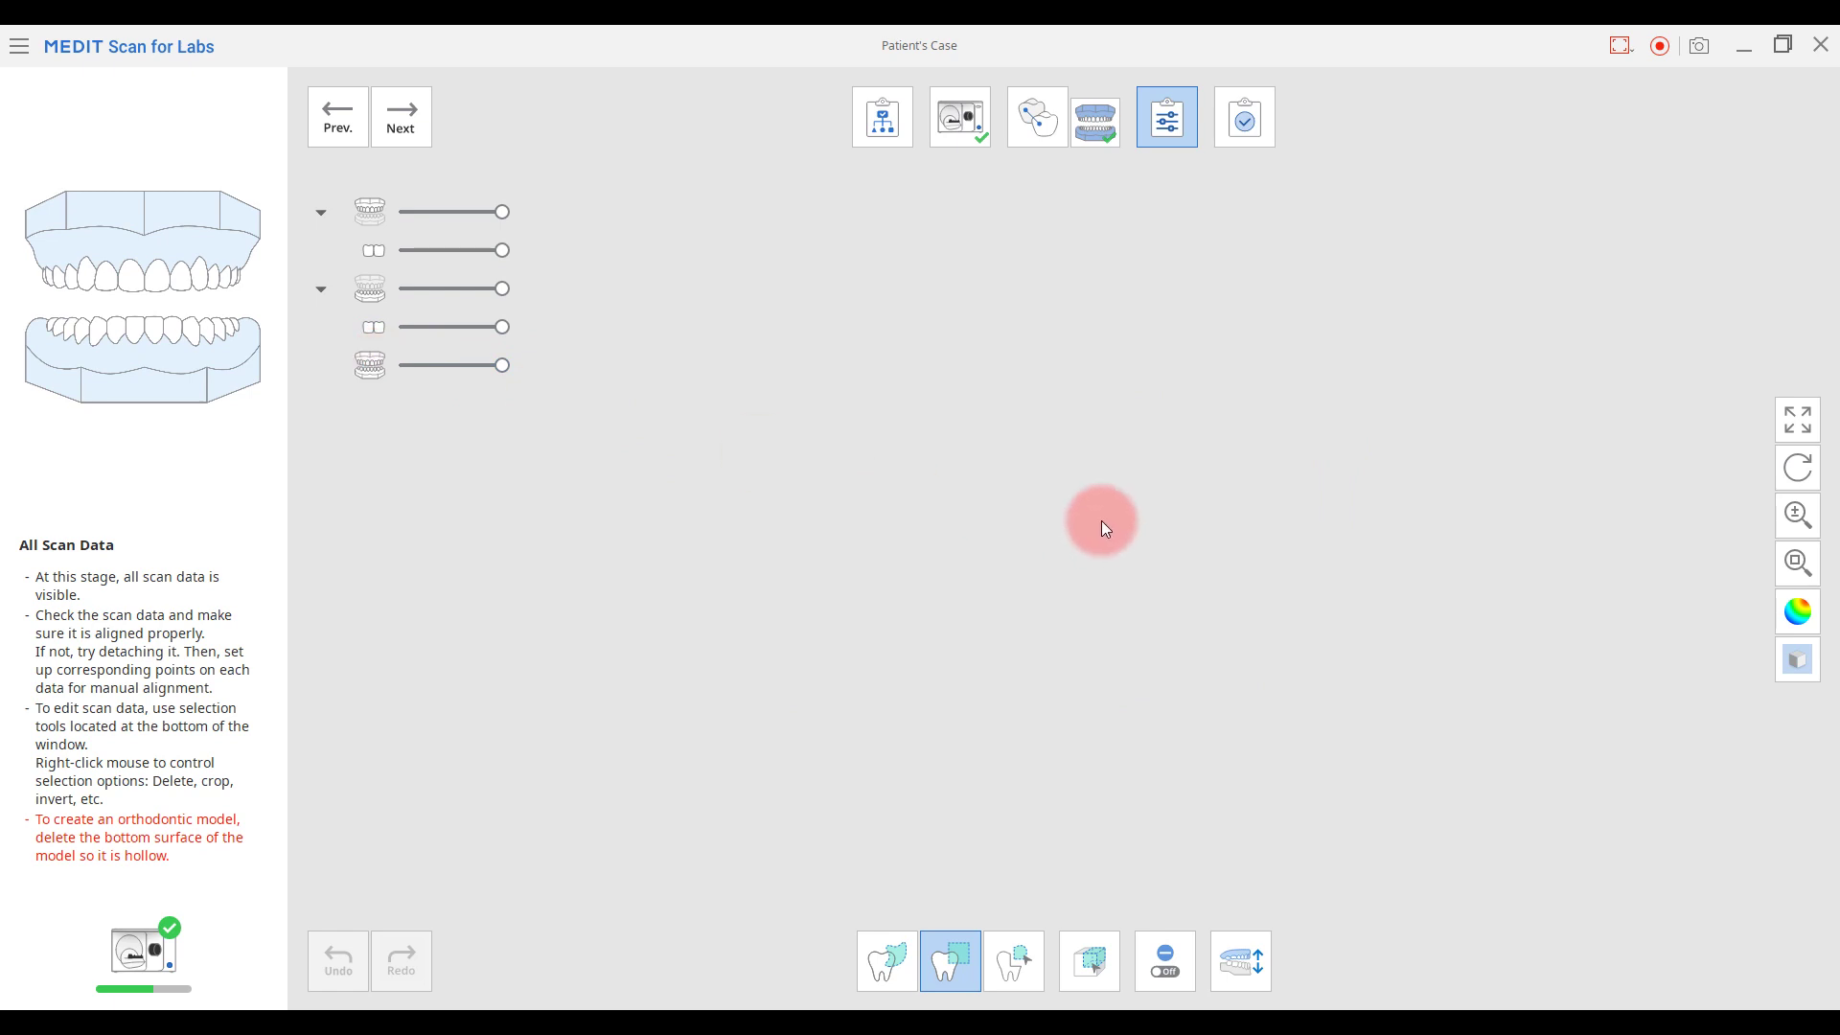
Show the mandibular and maxillary base data again and make the mandibular data semi-transparent
left_click(370, 288)
right_click_drag(843, 556, 901, 491)
left_click(398, 220)
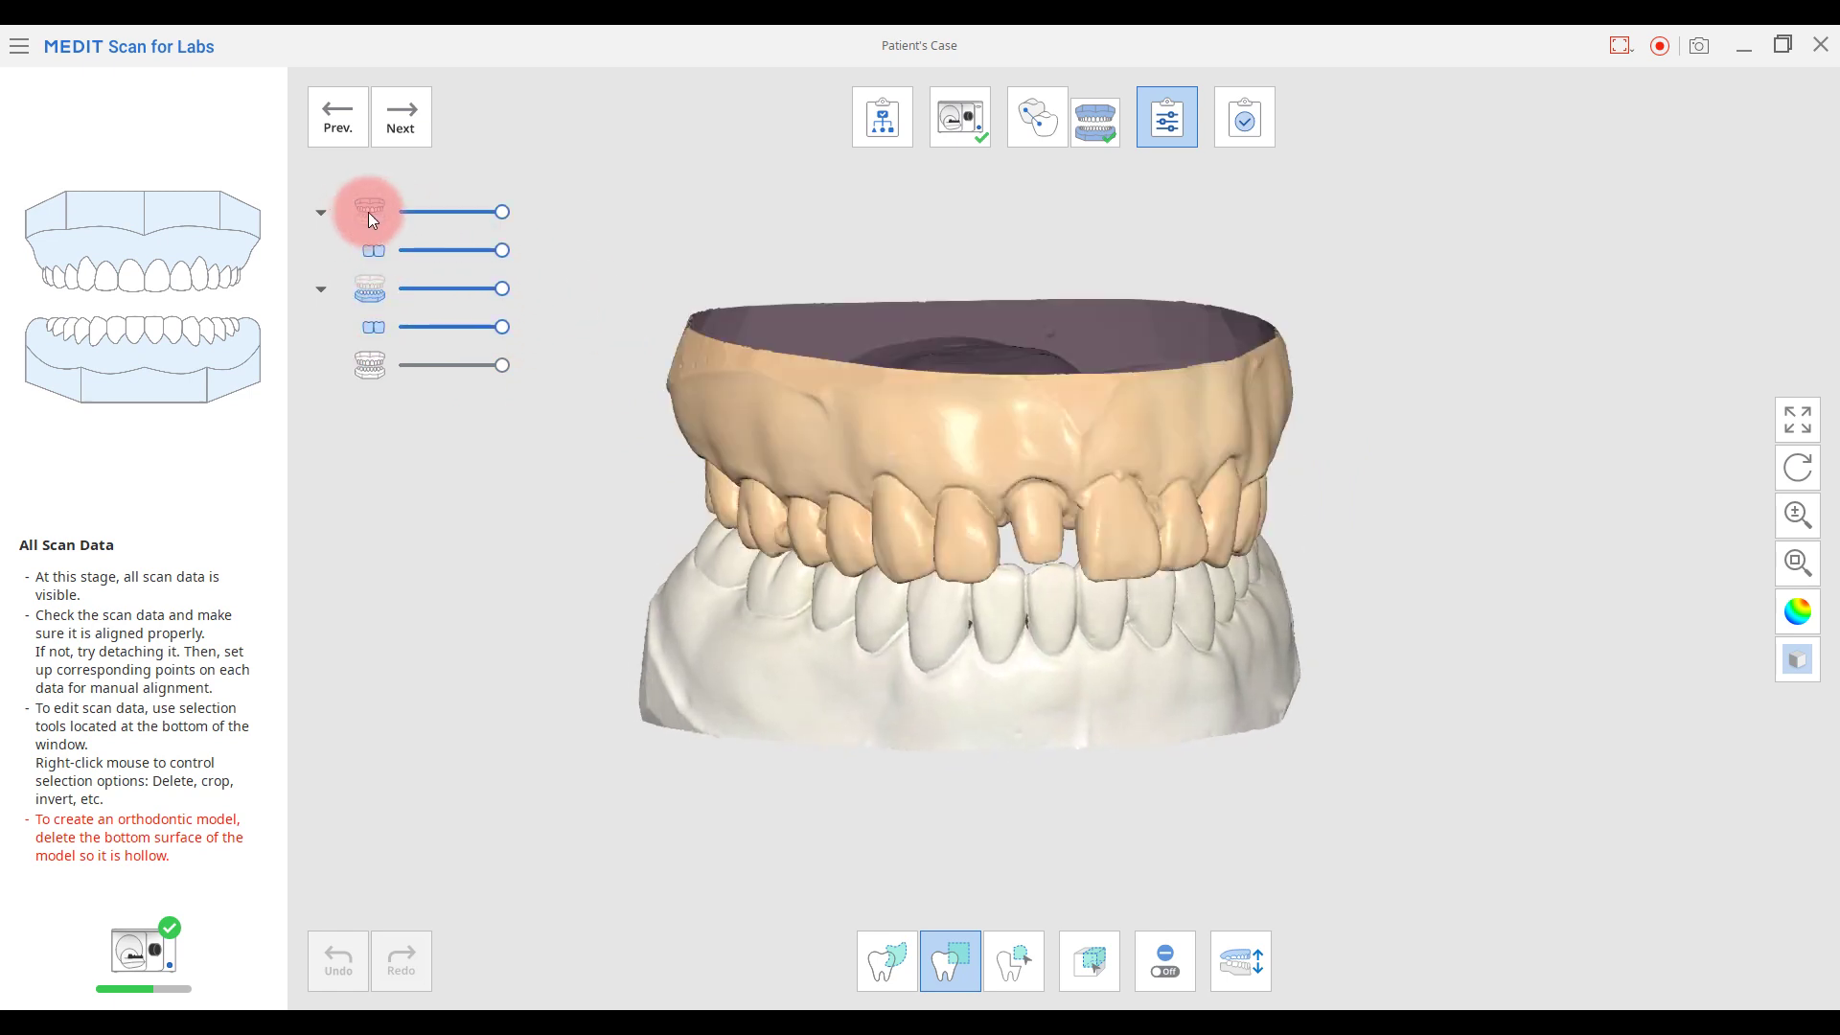
right_click_drag(1120, 549, 565, 359)
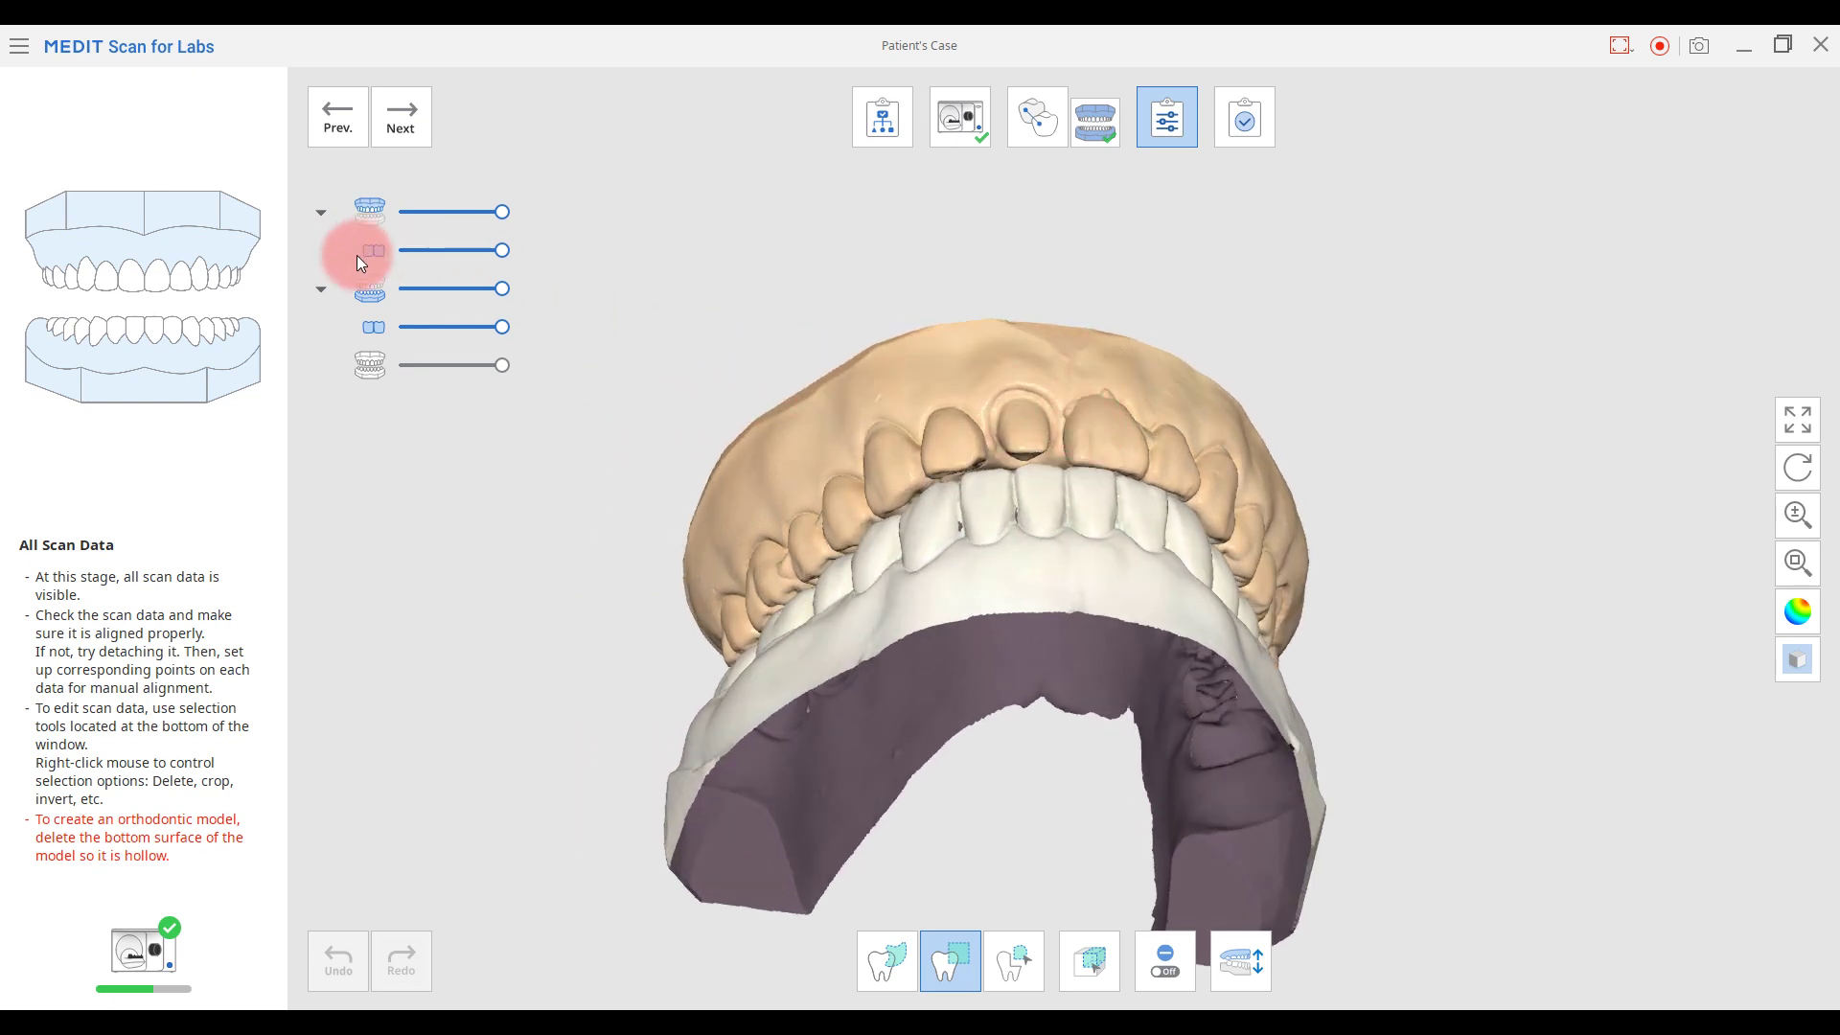
left_click_drag(479, 312, 433, 290)
right_click_drag(452, 308, 918, 541)
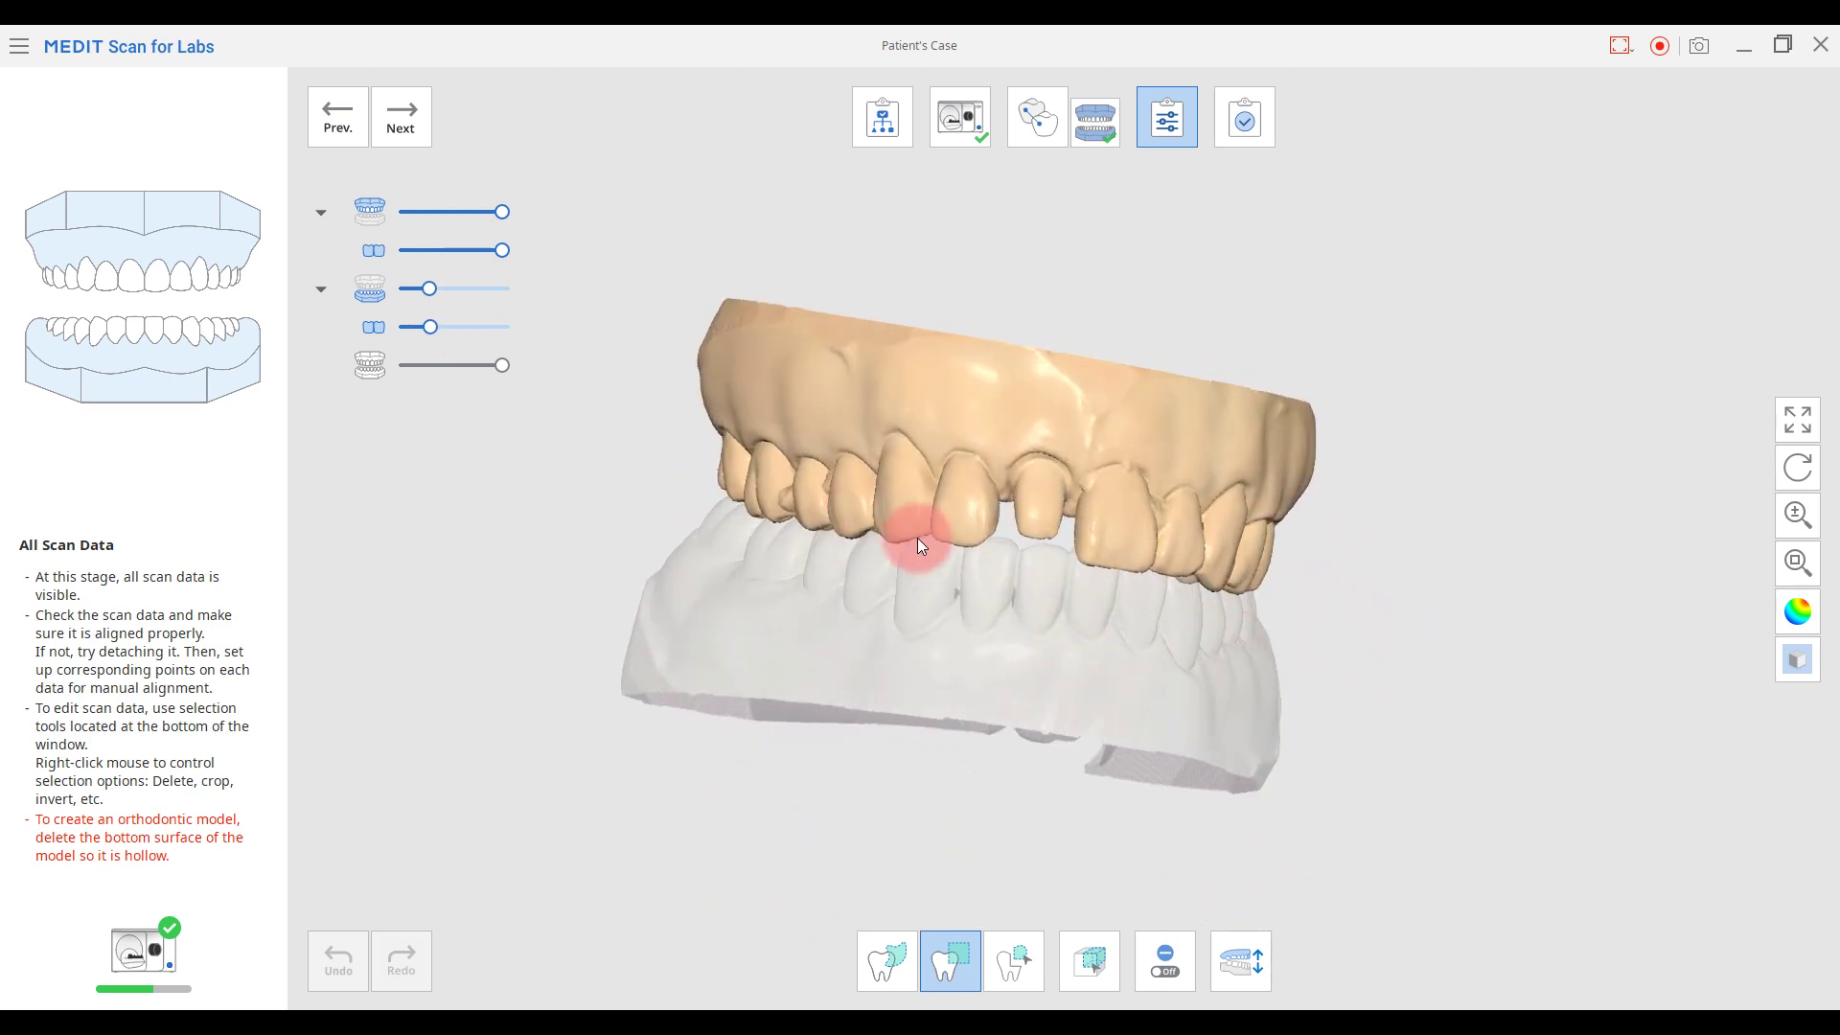
Proceed to the Complete stage and choose the post-processing option that creates a model base
left_click(368, 290)
left_click(368, 290)
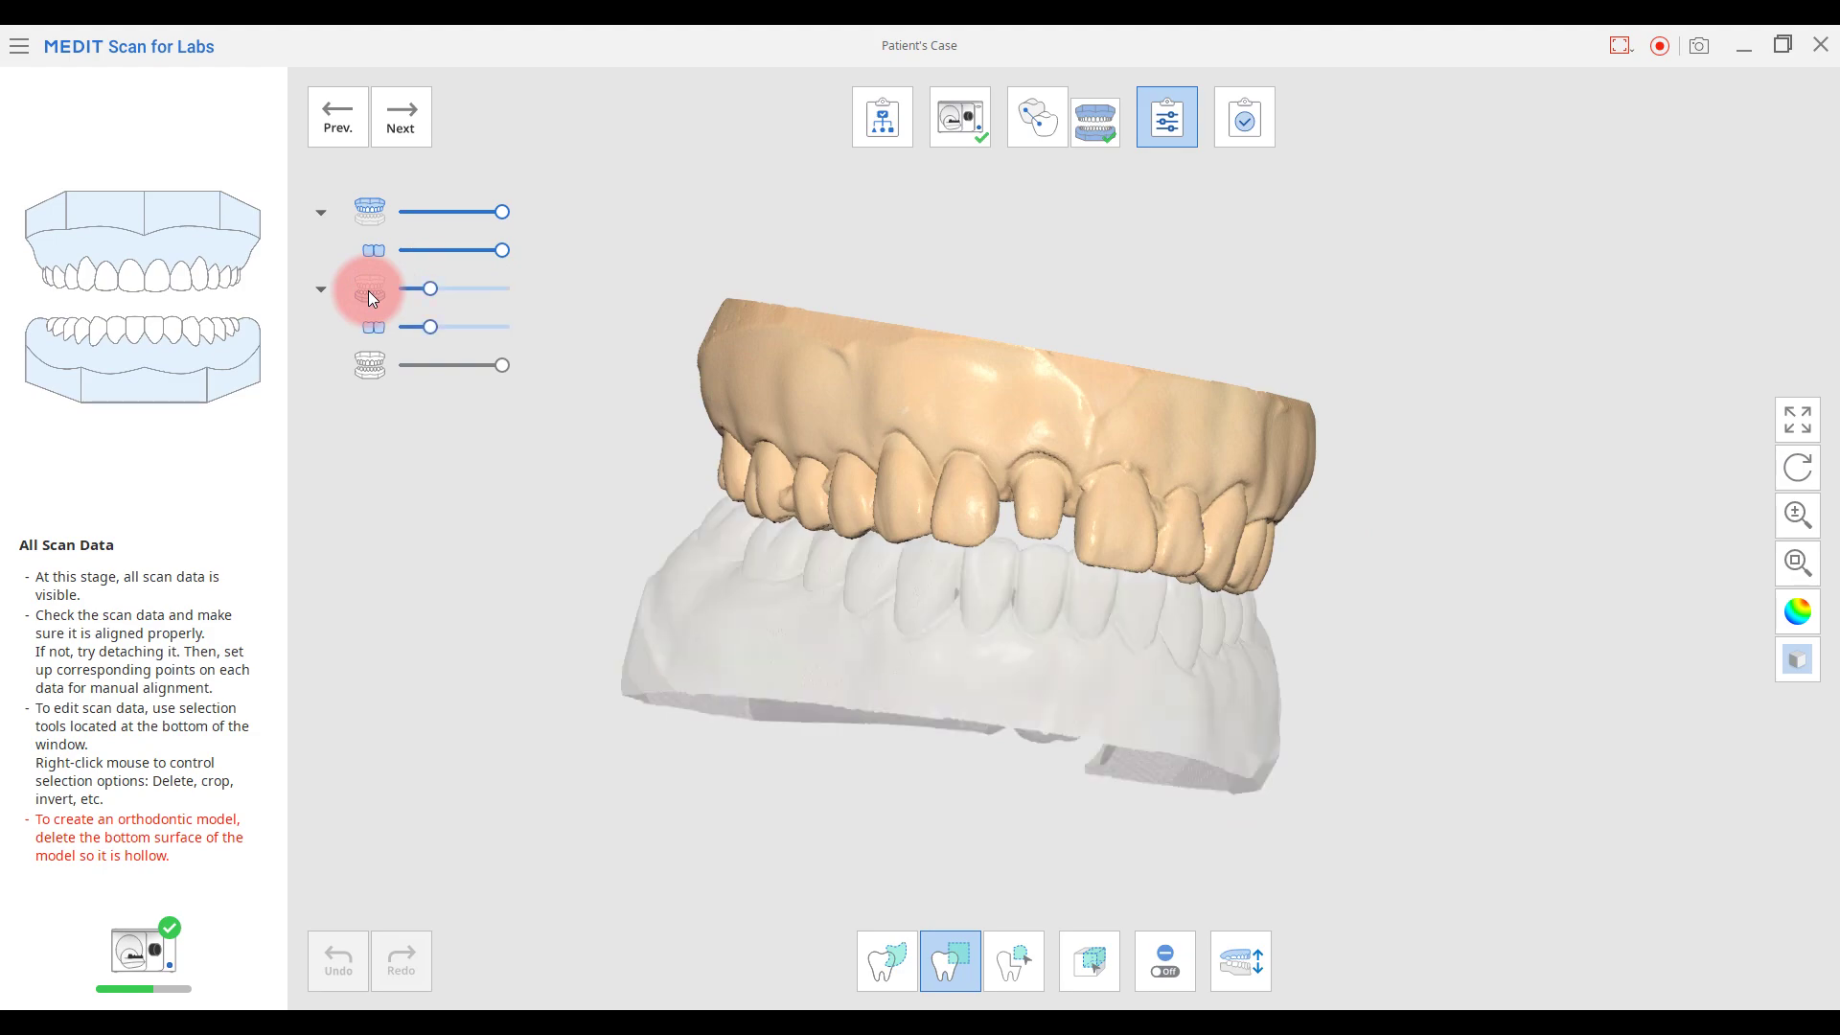
left_click(403, 120)
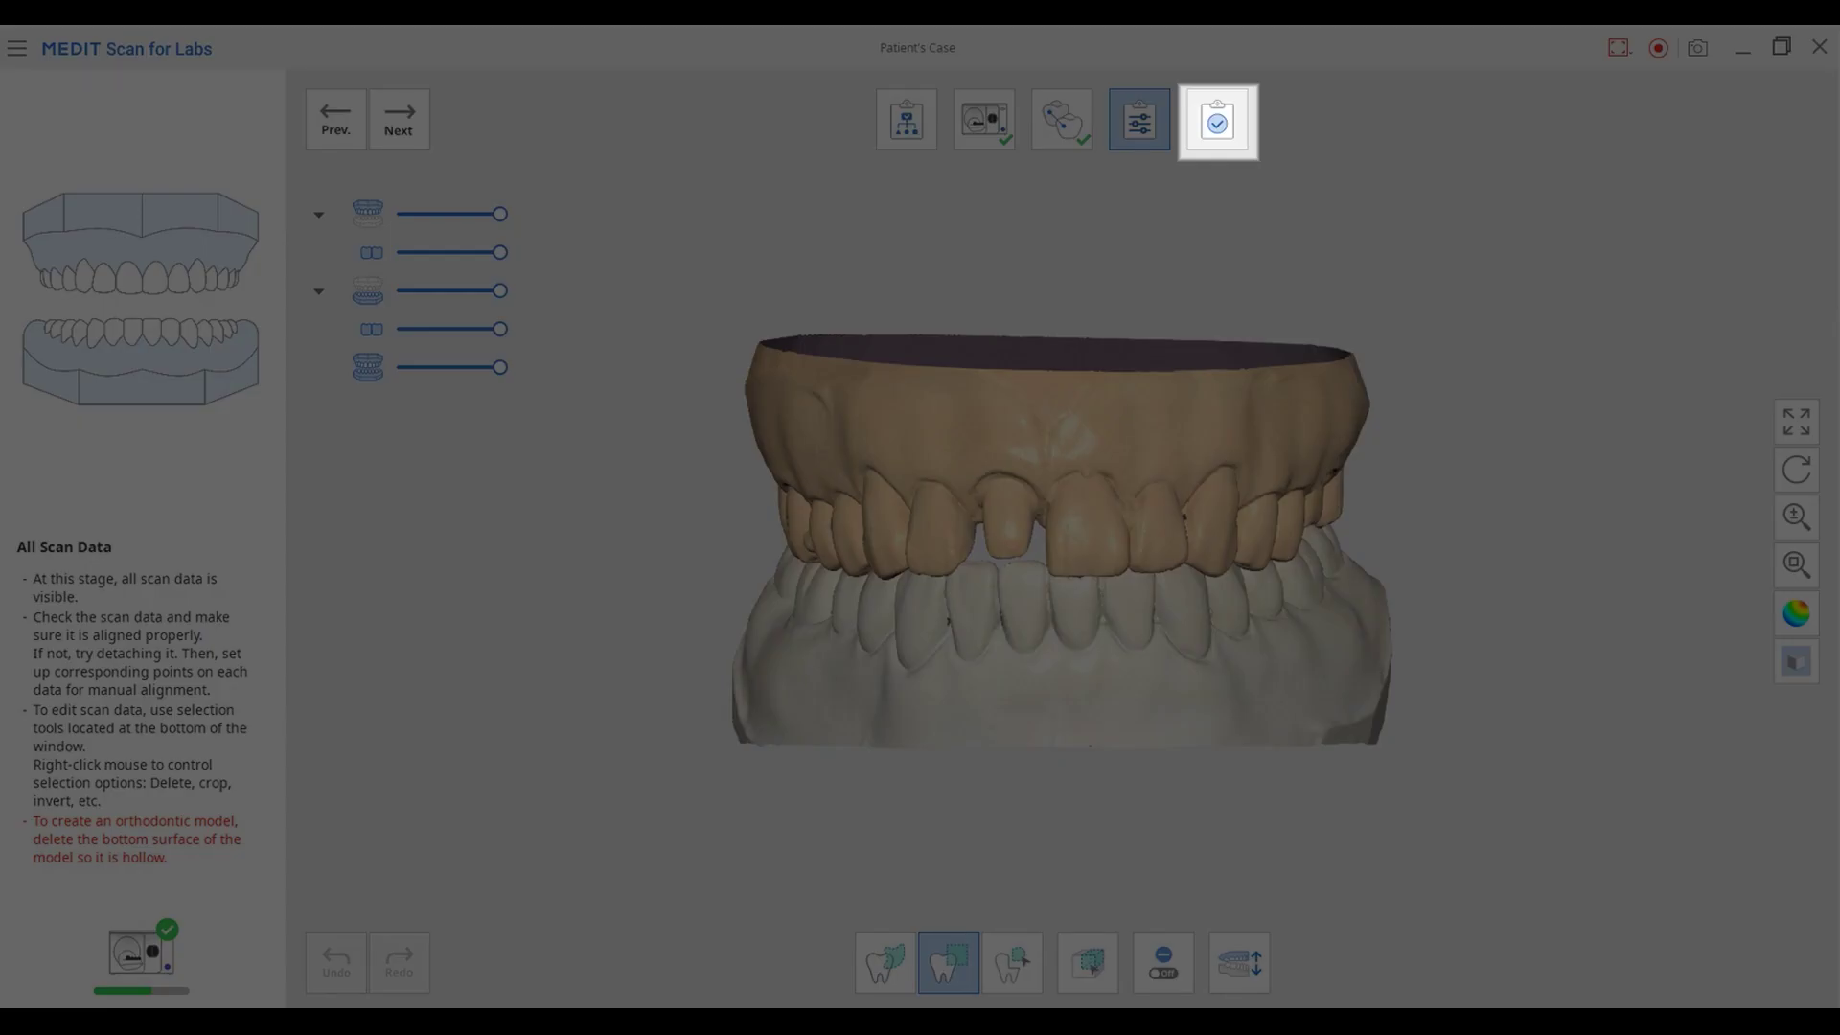
left_click(1221, 122)
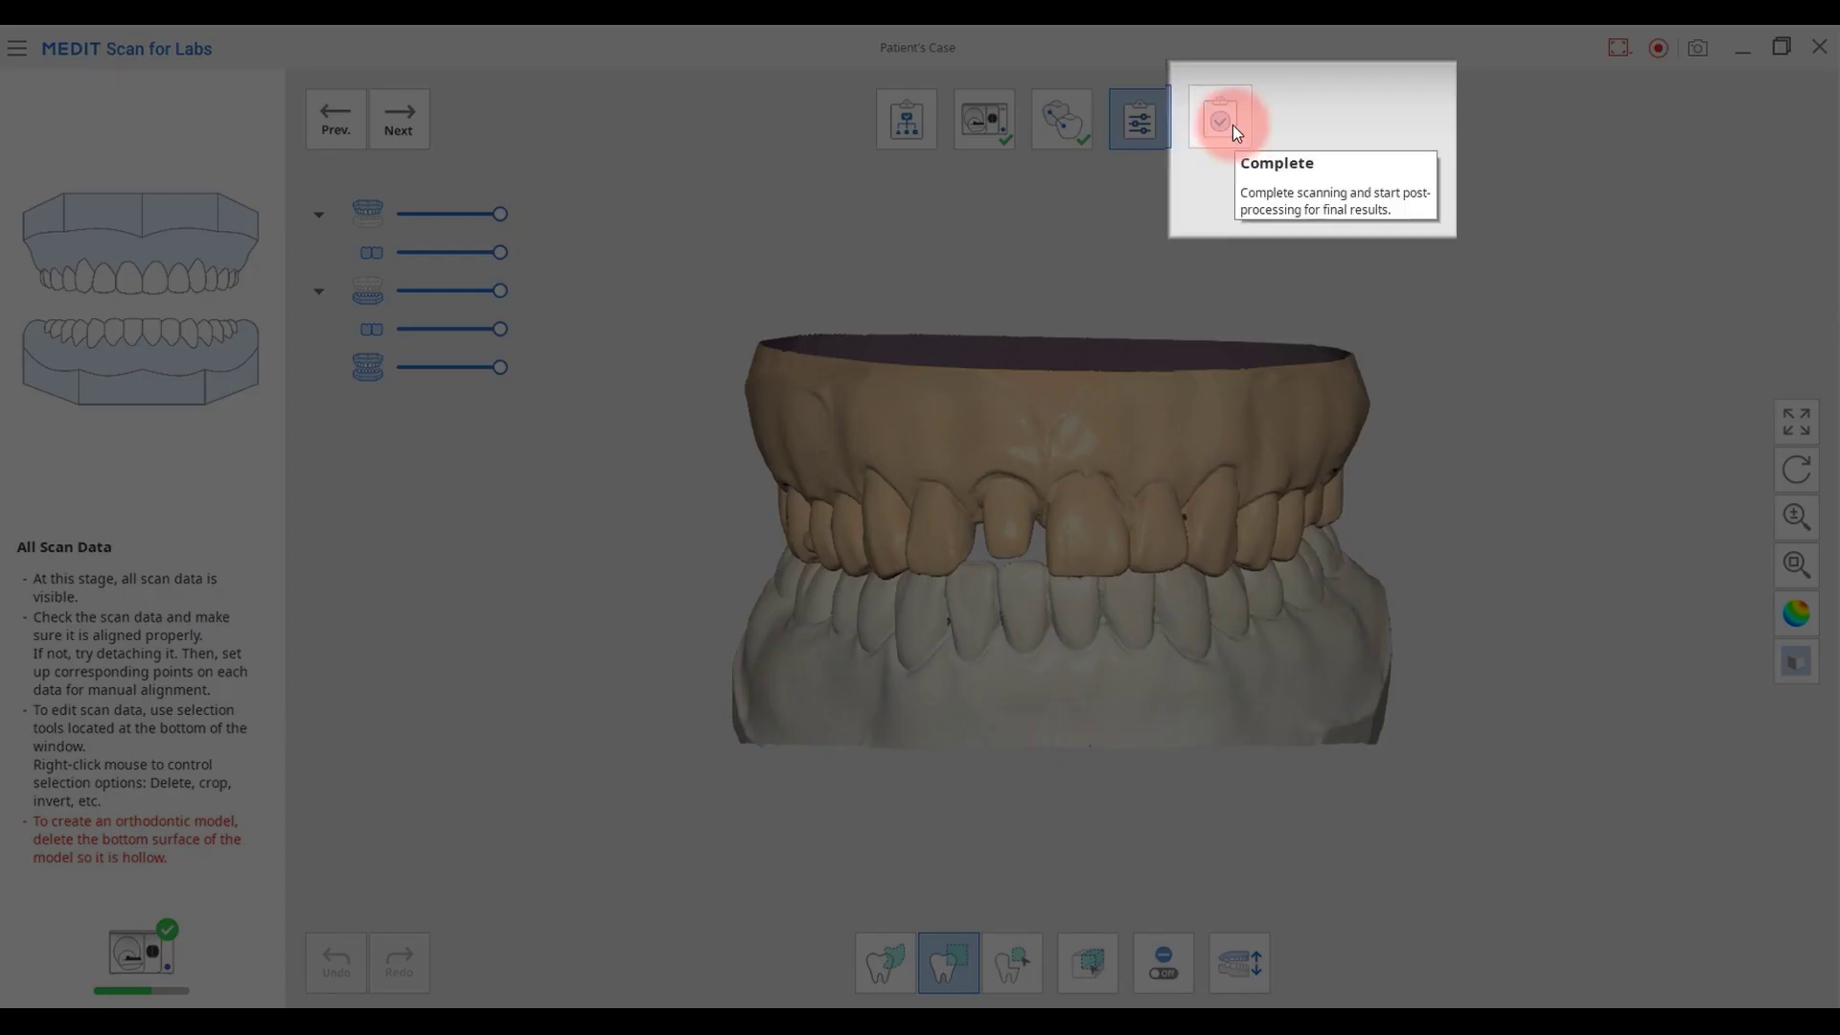
left_click(1233, 125)
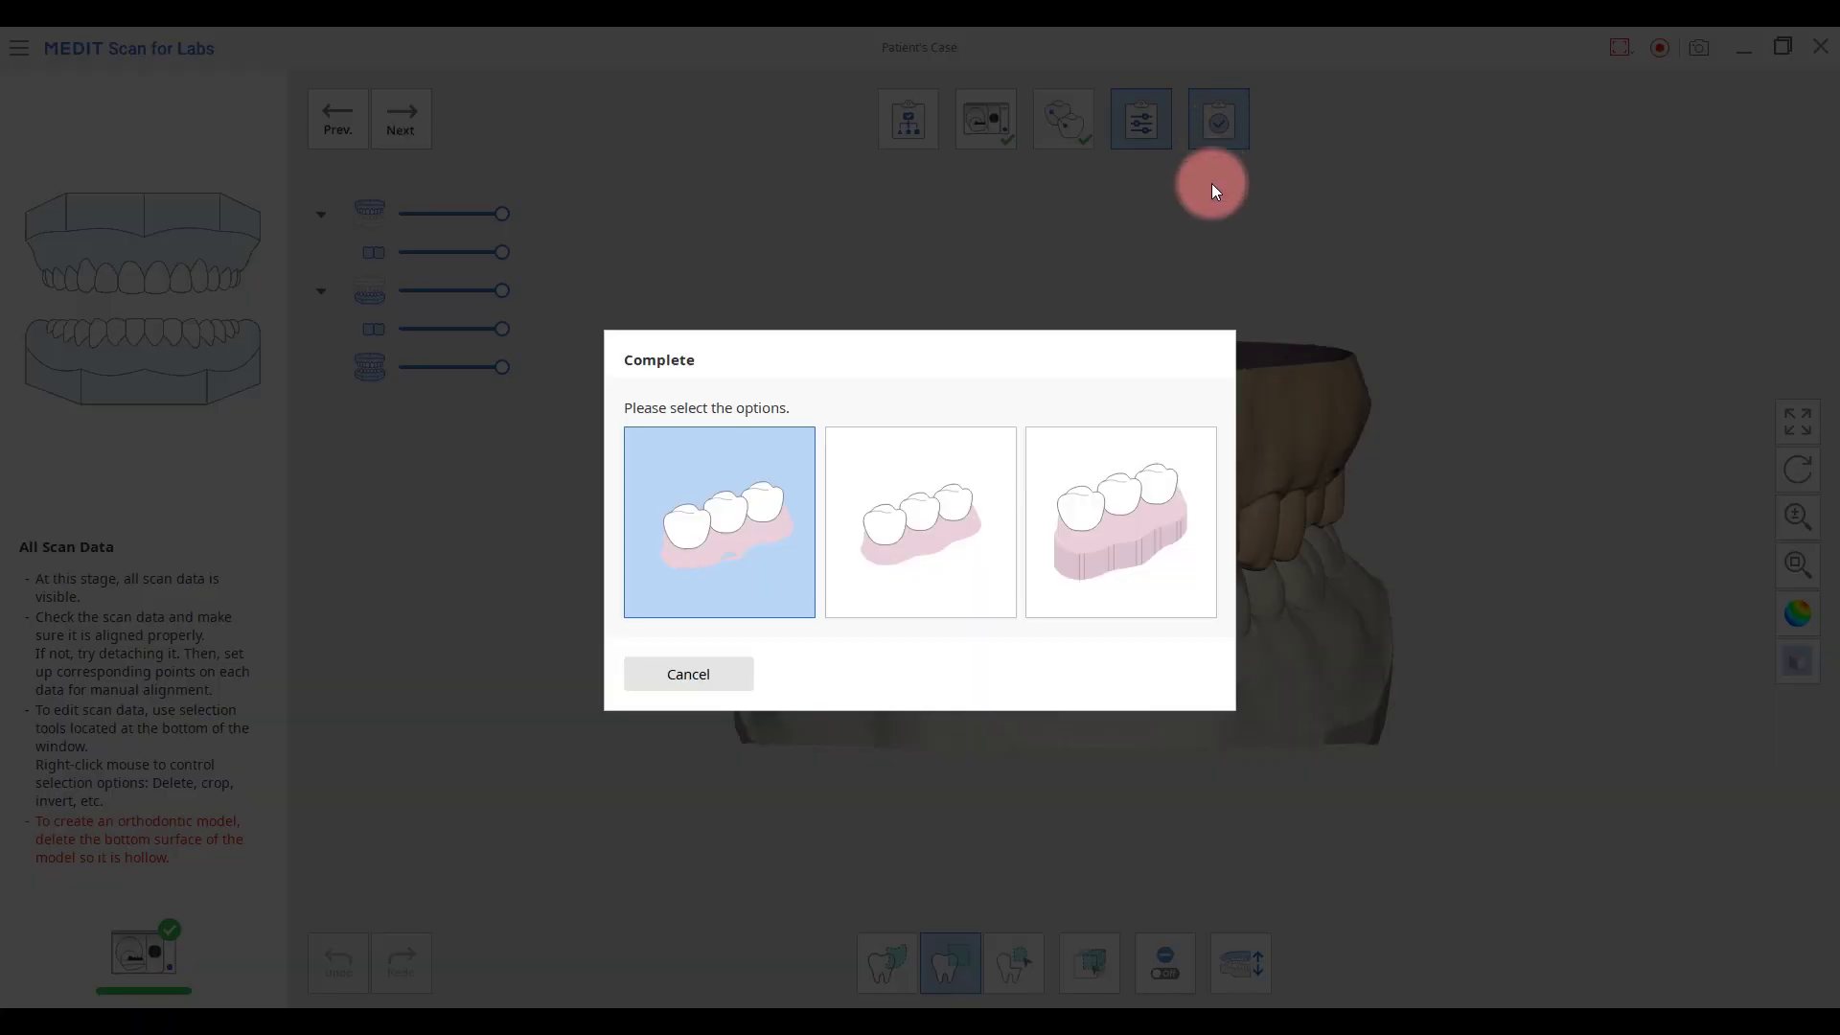
left_click(738, 486)
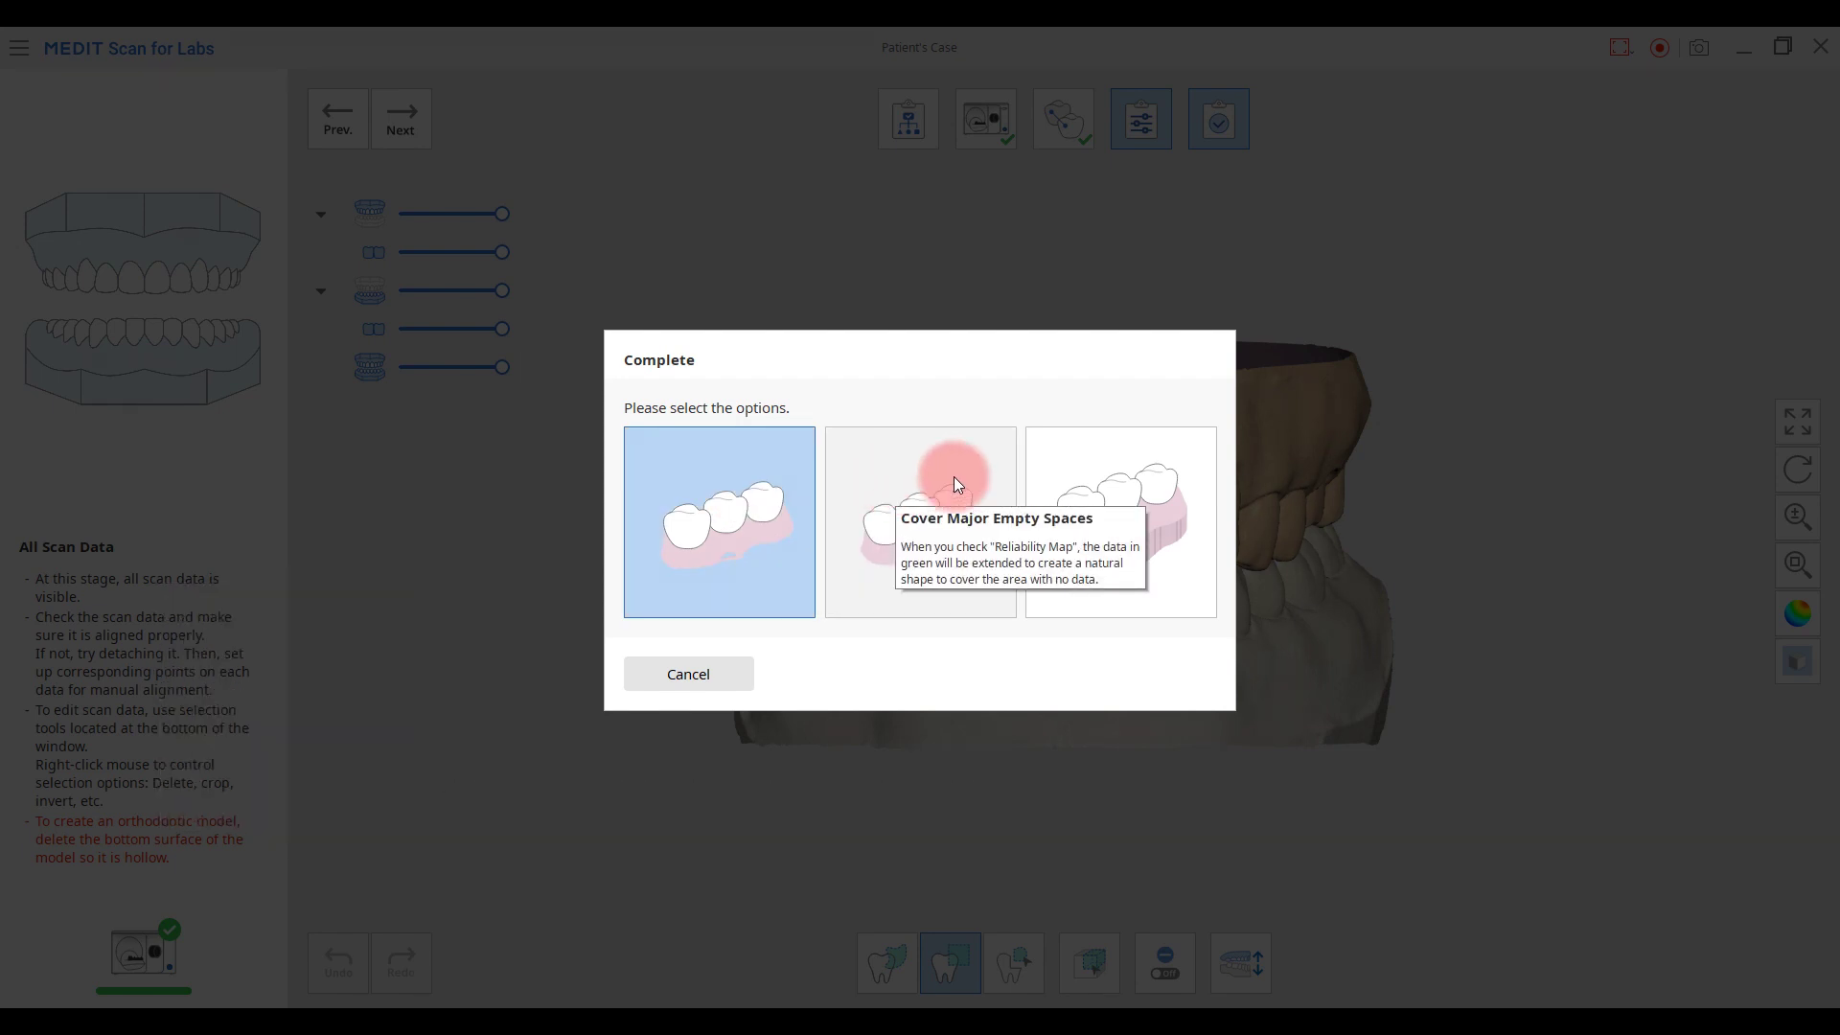
left_click(1116, 496)
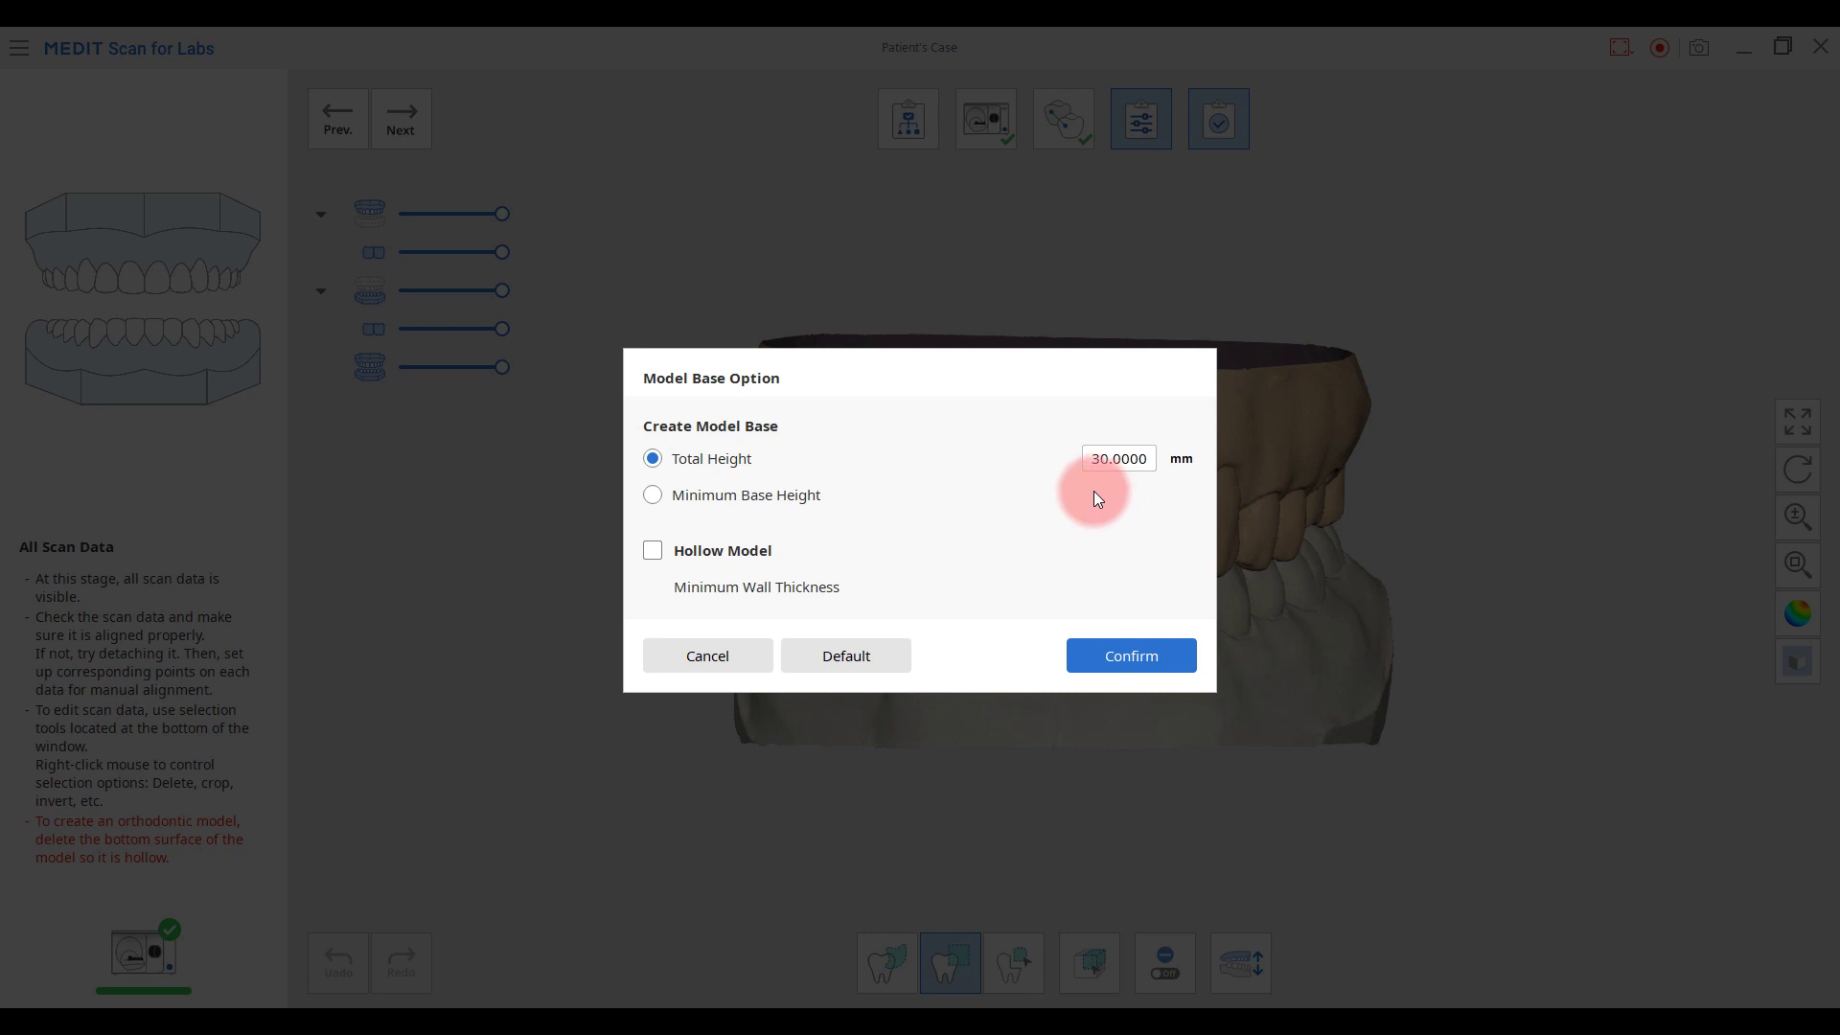
Create the model base with a minimum base height of 10 mm and no hollow model
left_click(795, 498)
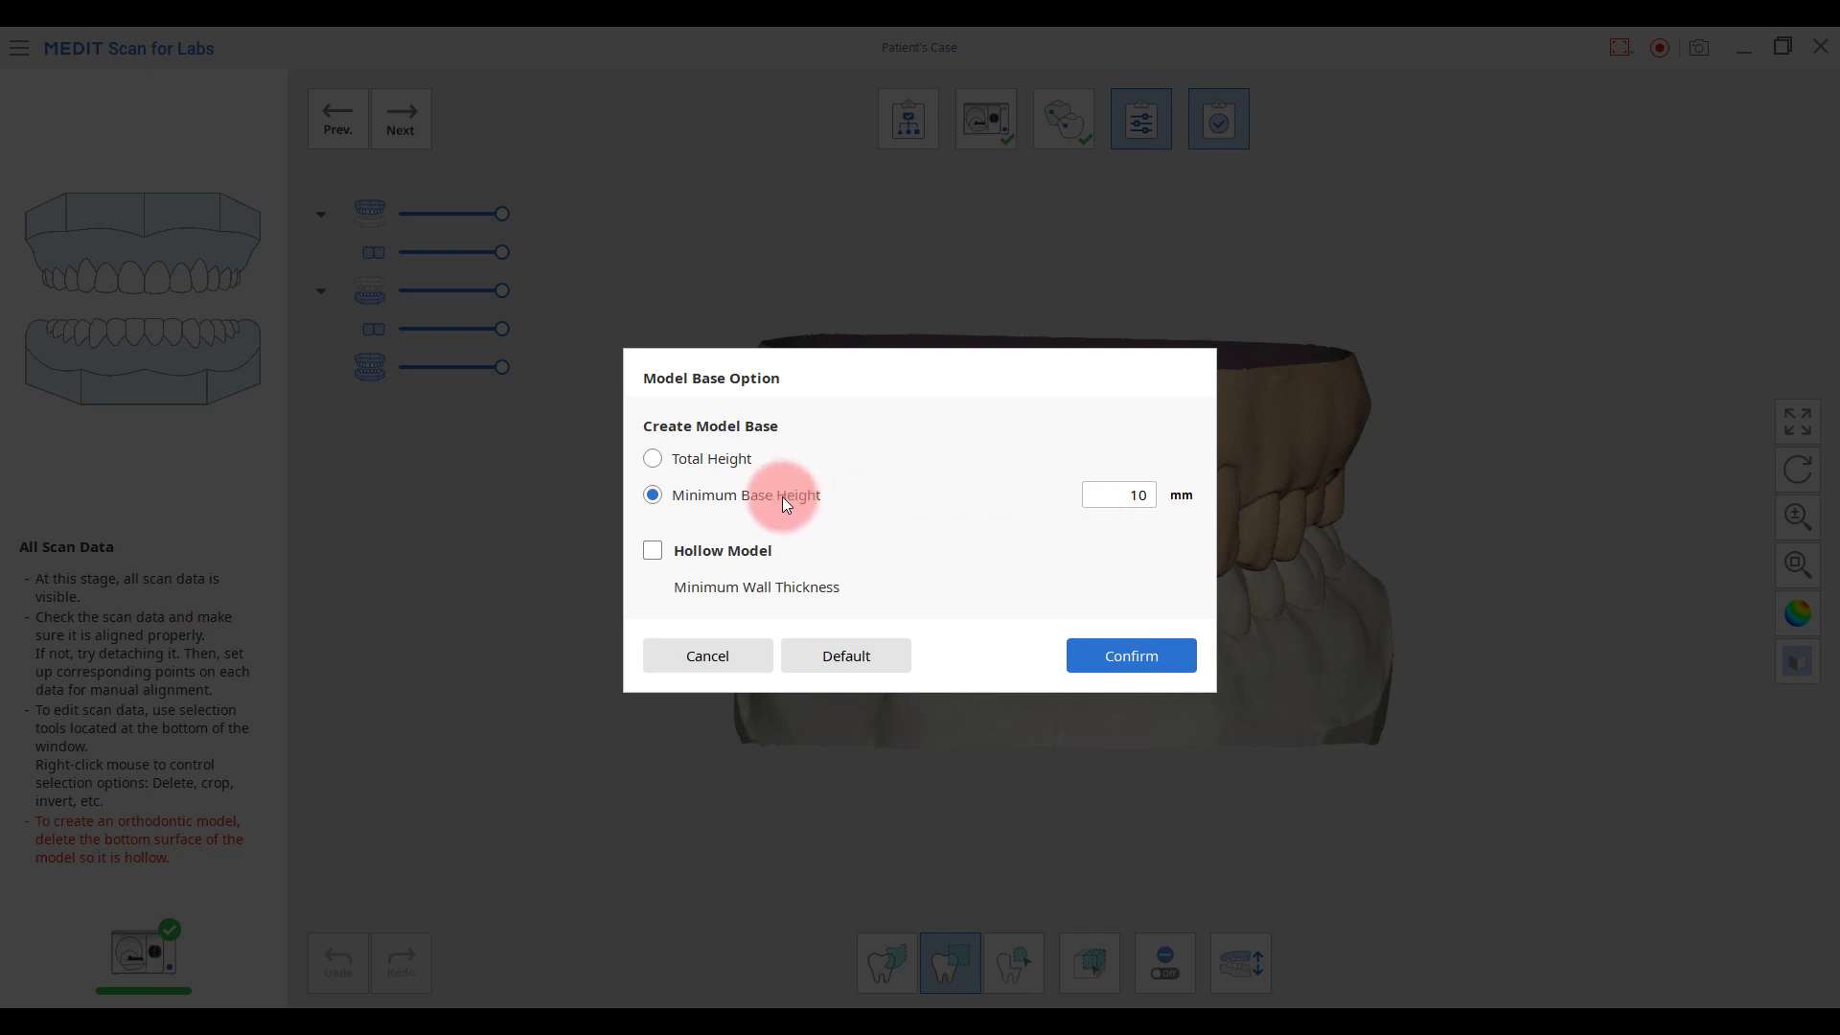
left_click(763, 560)
left_click(762, 560)
left_click(1103, 660)
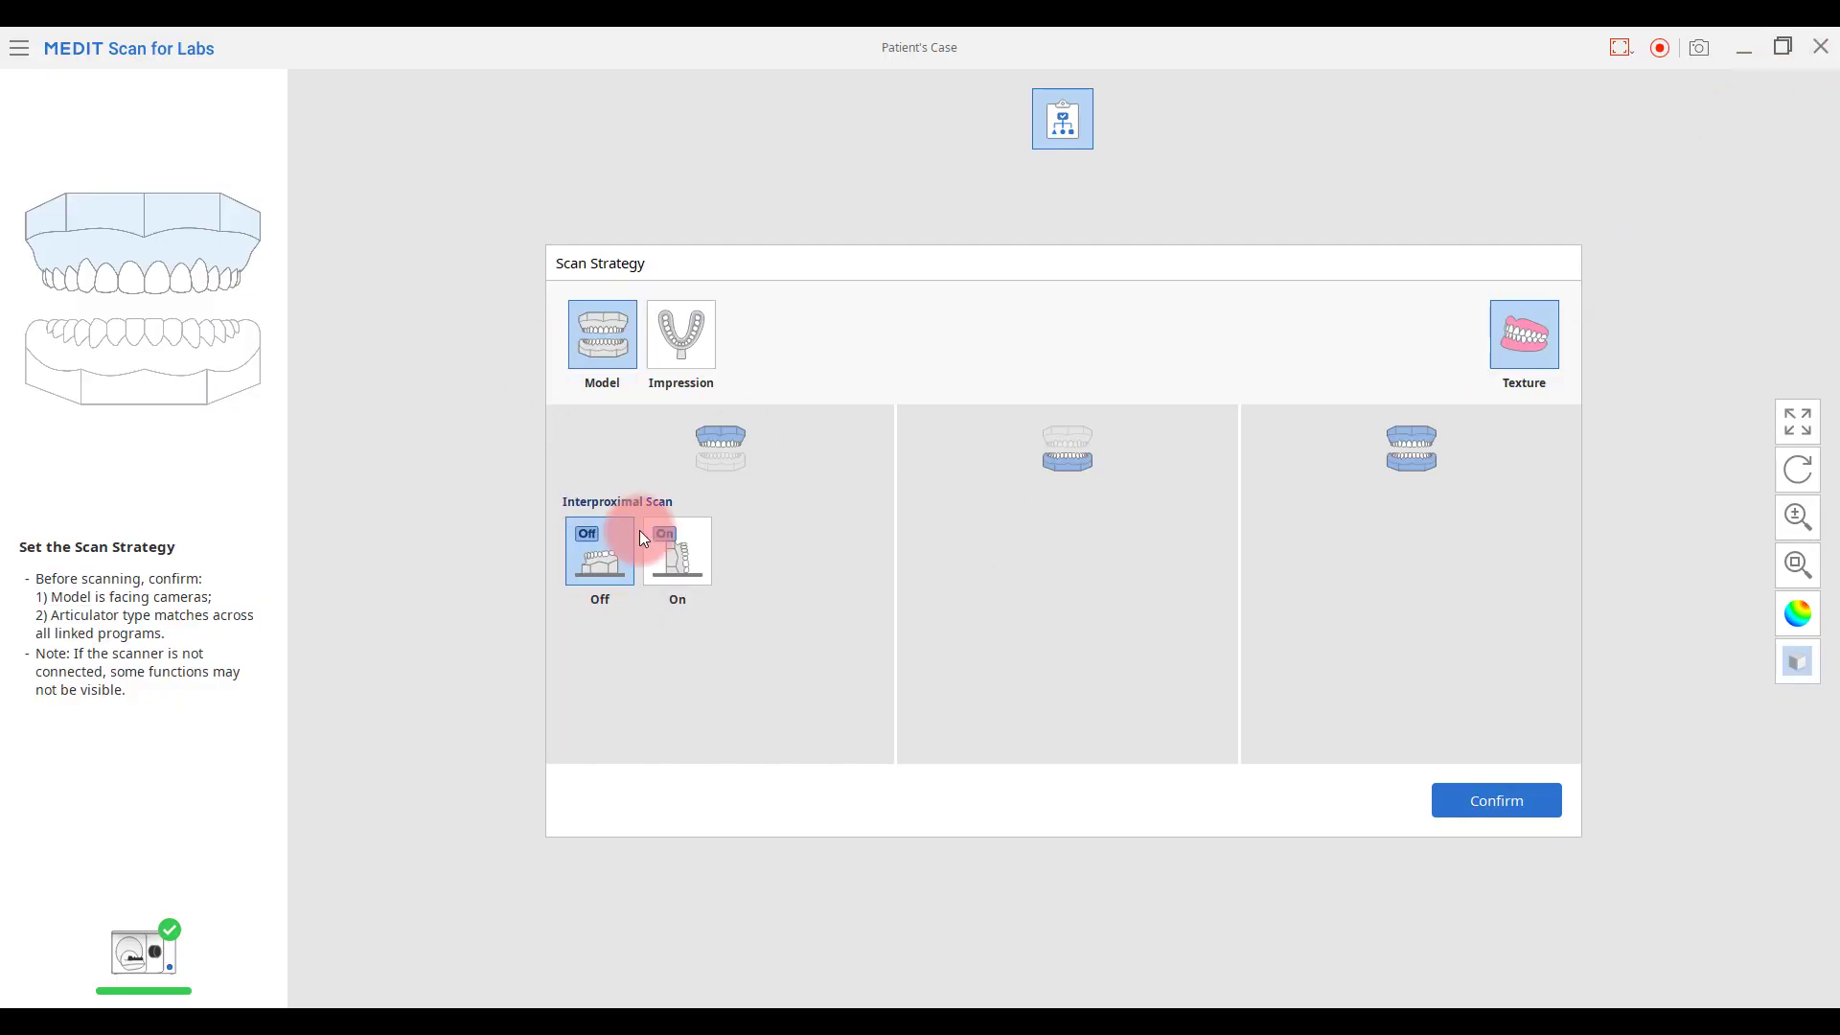
Turn on Interproximal Scan for the maxilla in the model scan strategy and confirm the strategy
left_click(698, 567)
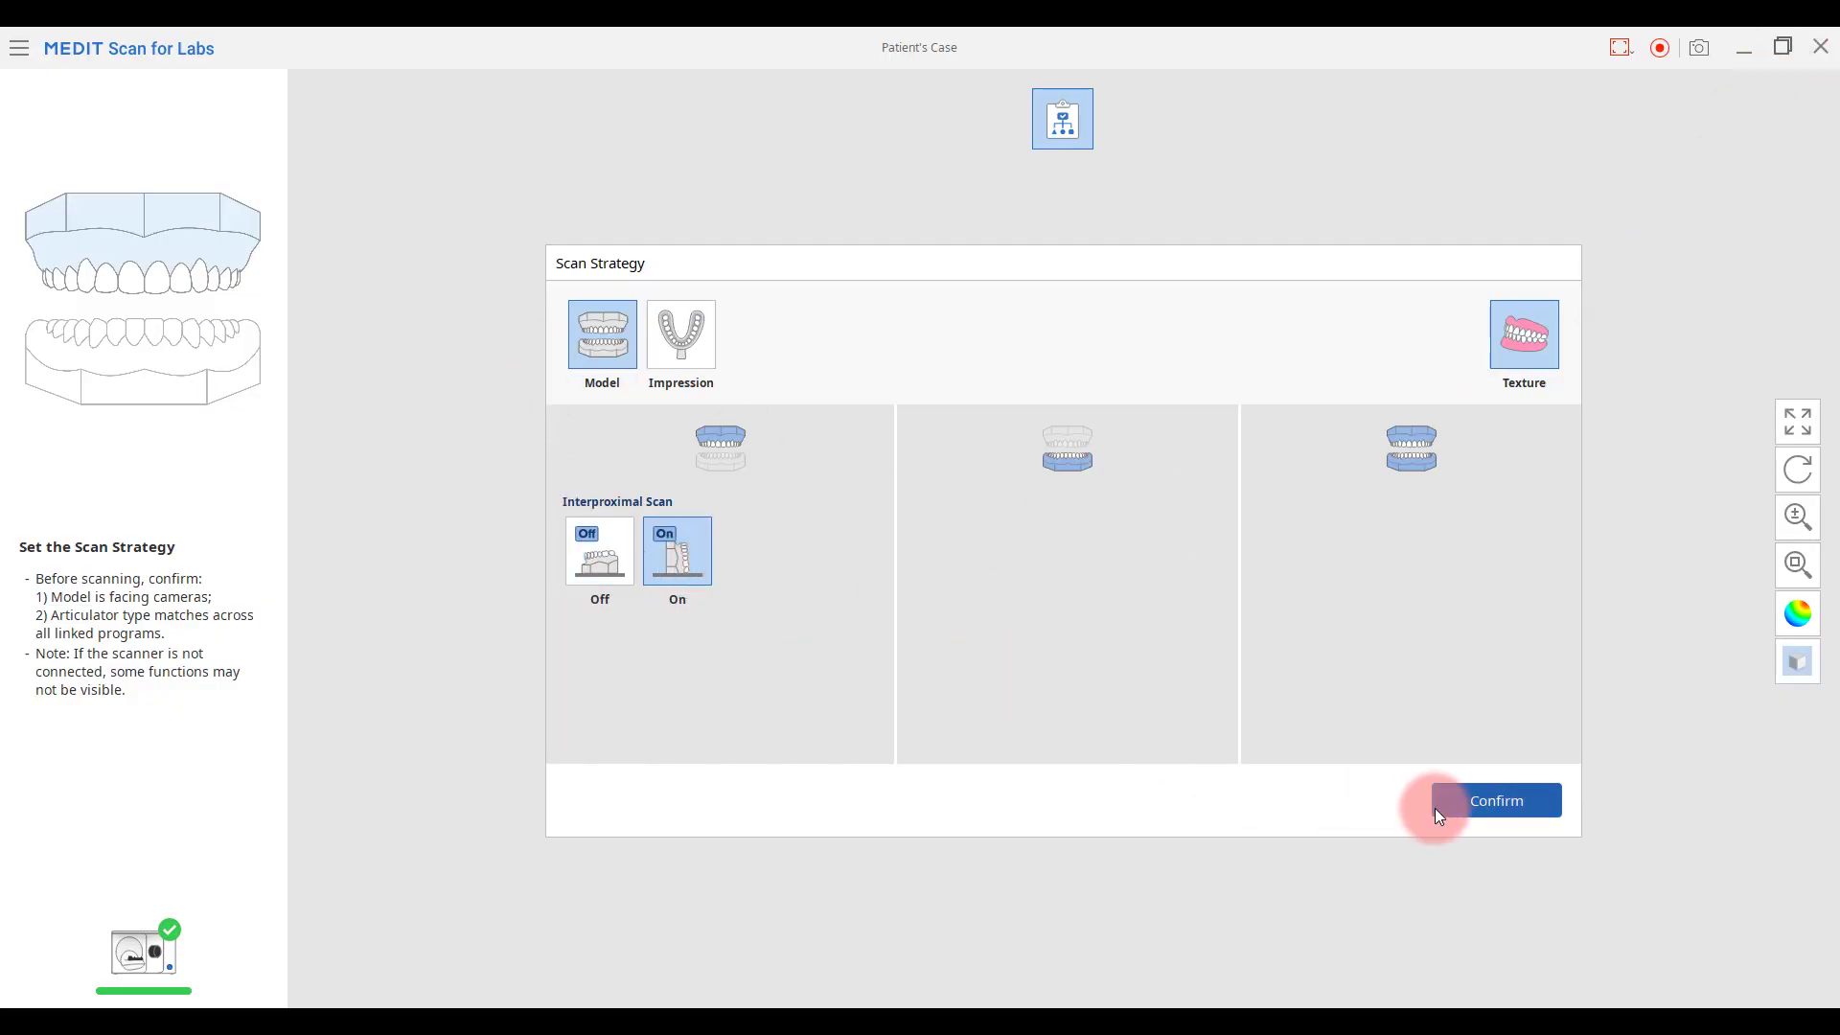
left_click(1492, 807)
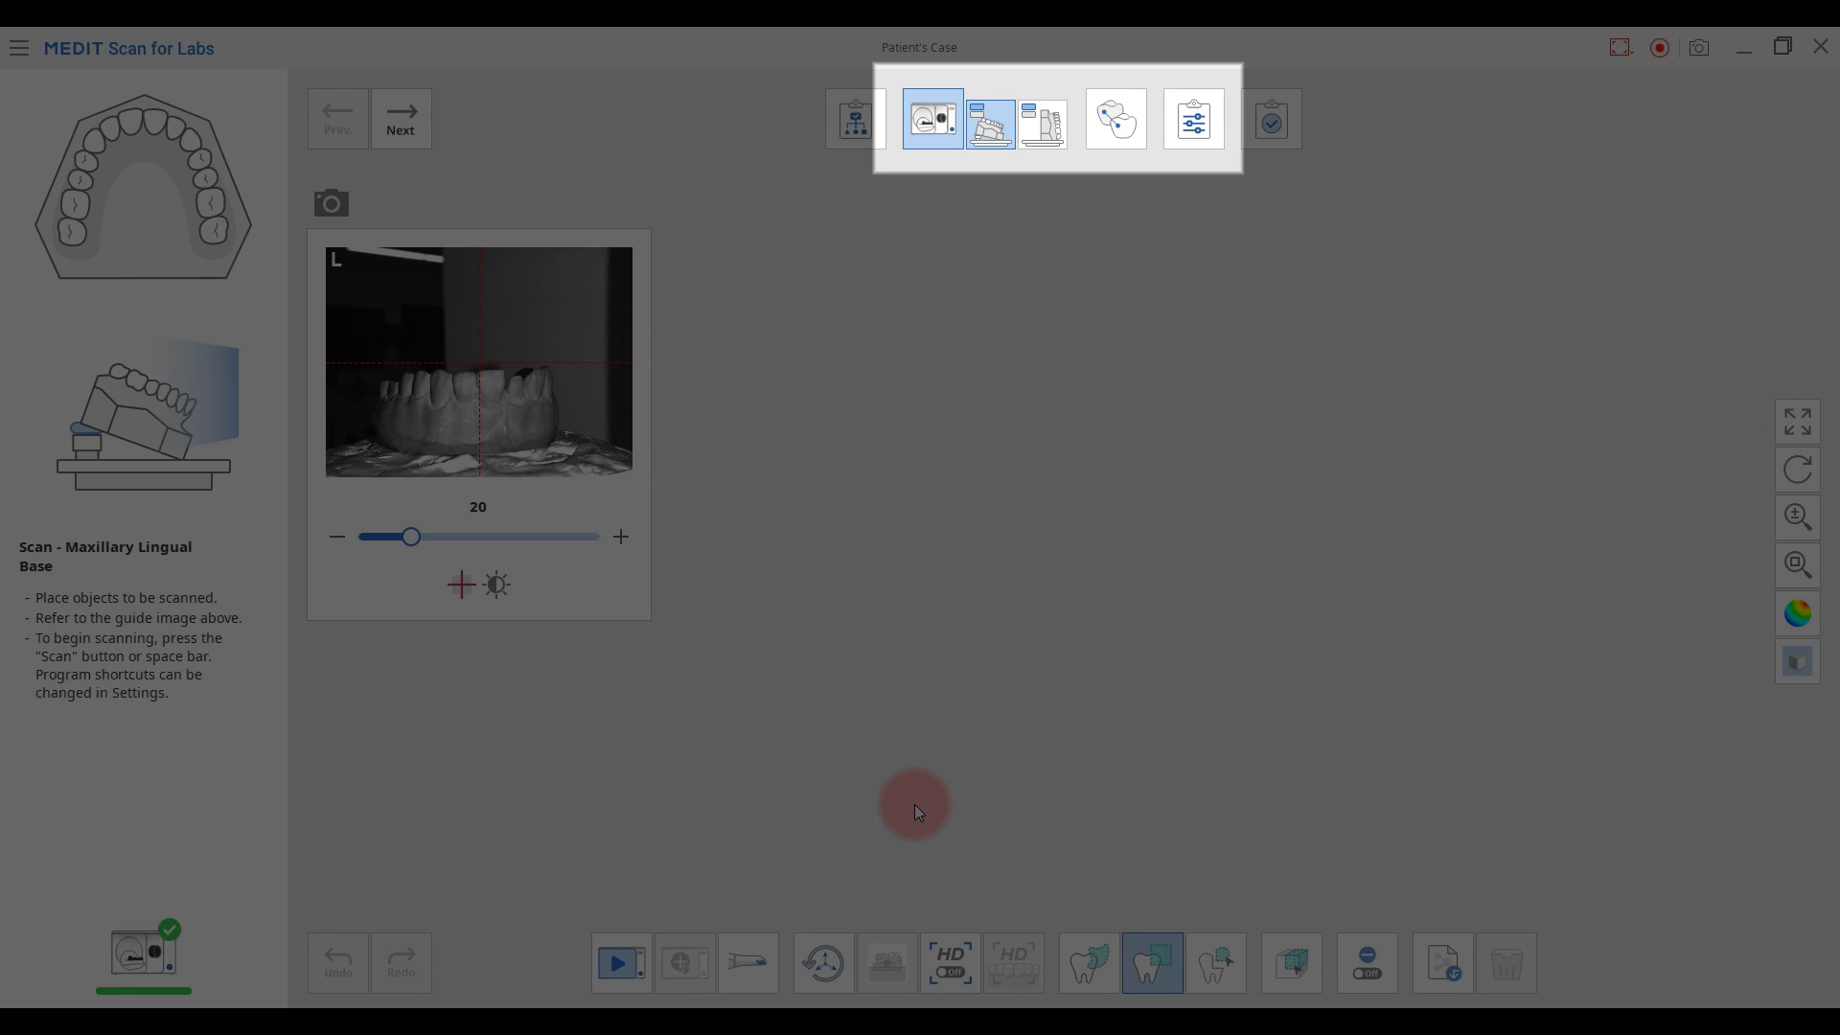
left_click(914, 804)
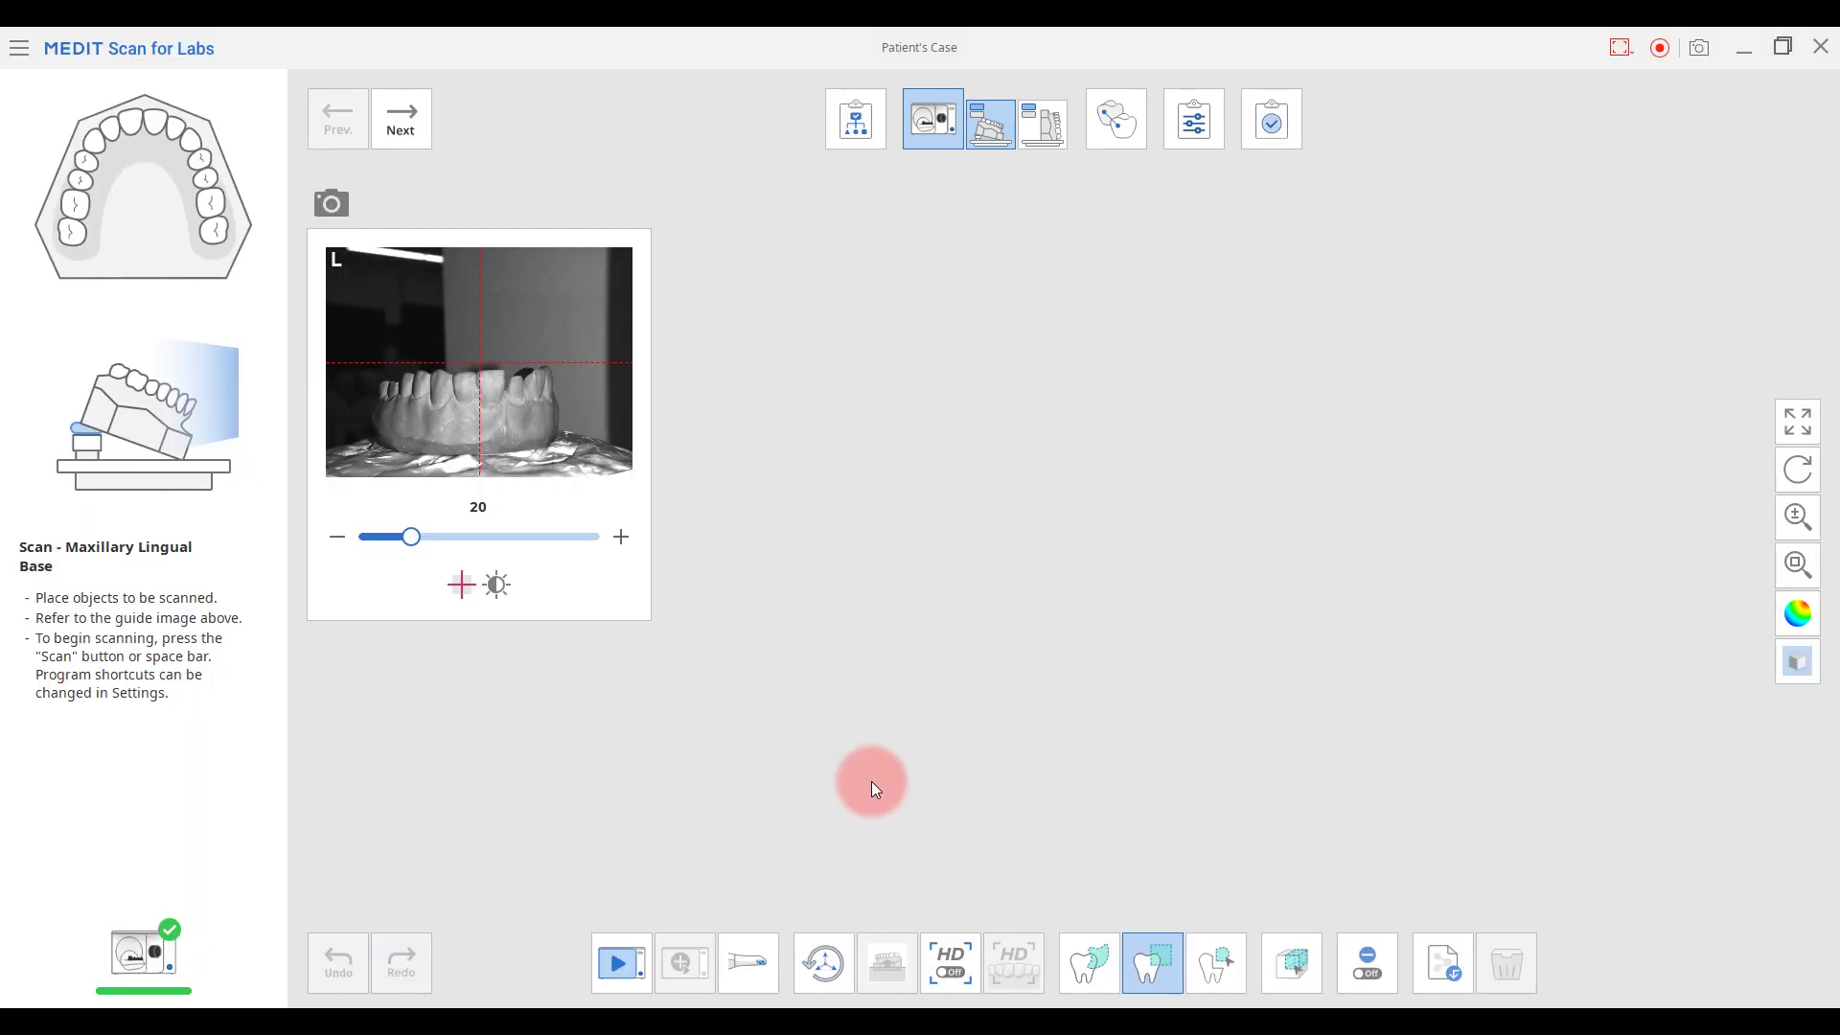
Scan the maxillary lingual base, accepting the scan area
left_click(623, 963)
left_click(907, 732)
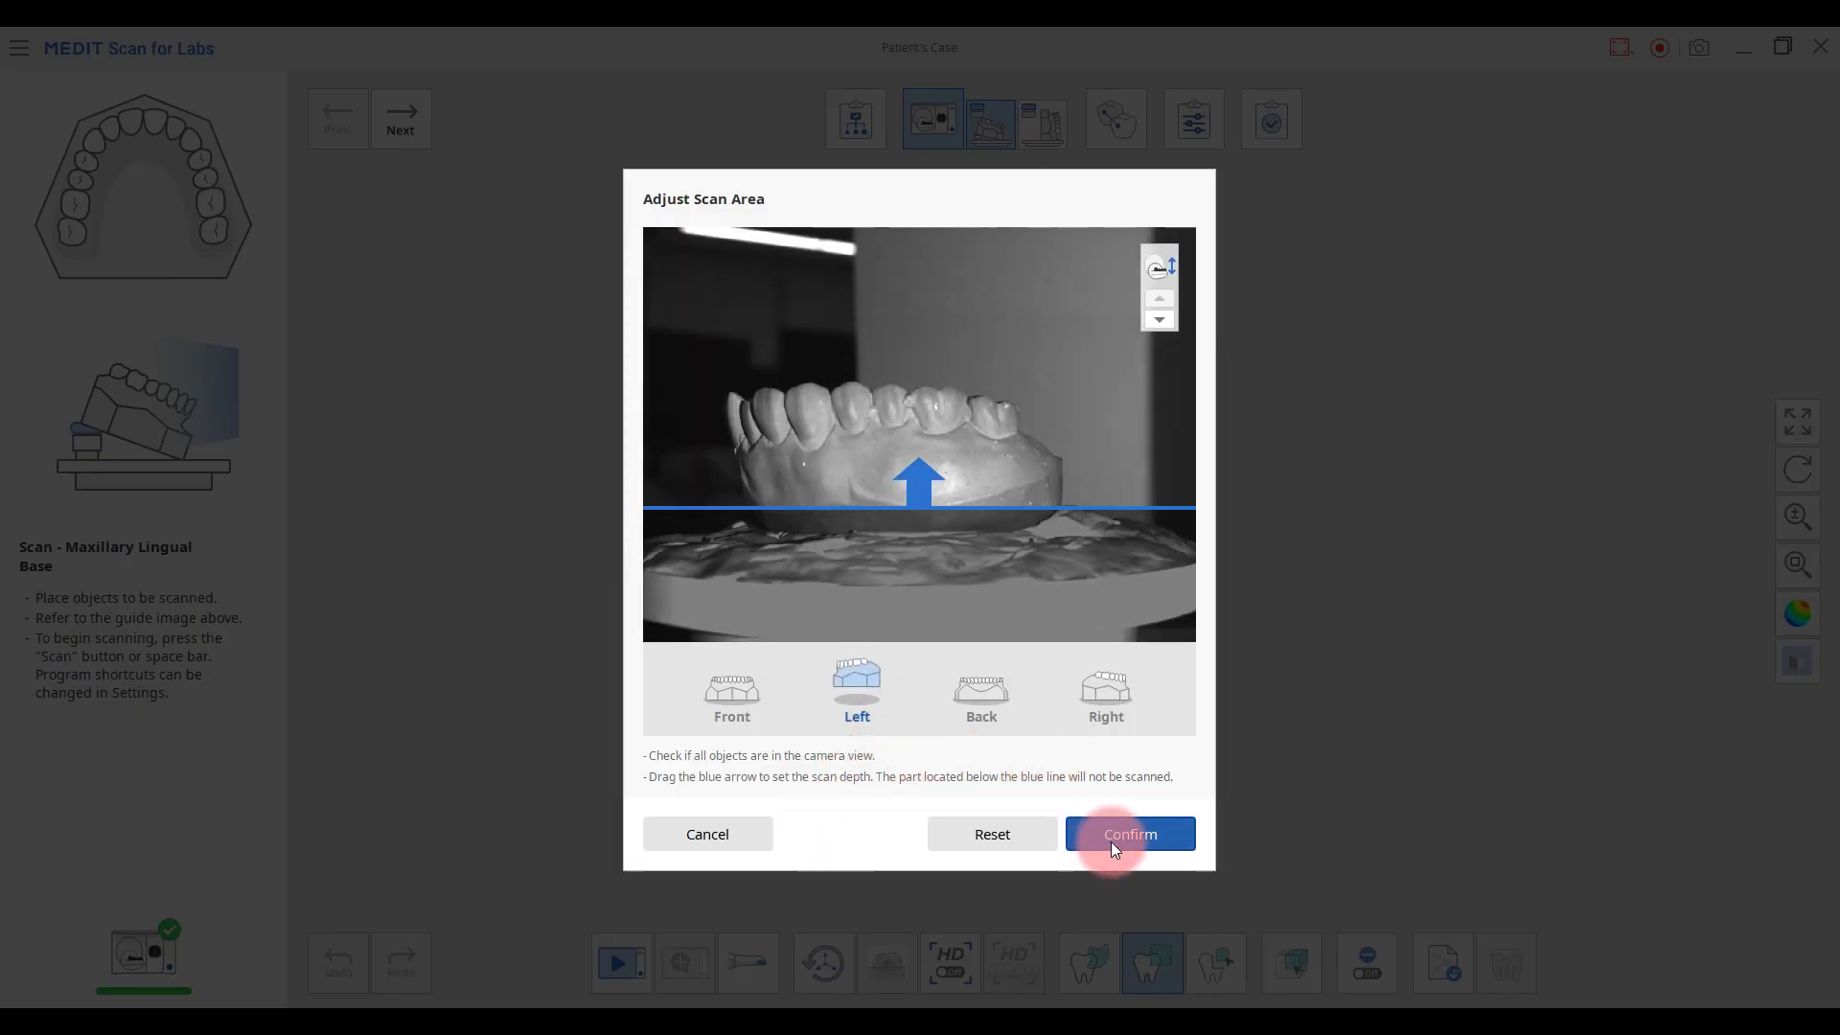
left_click(1124, 852)
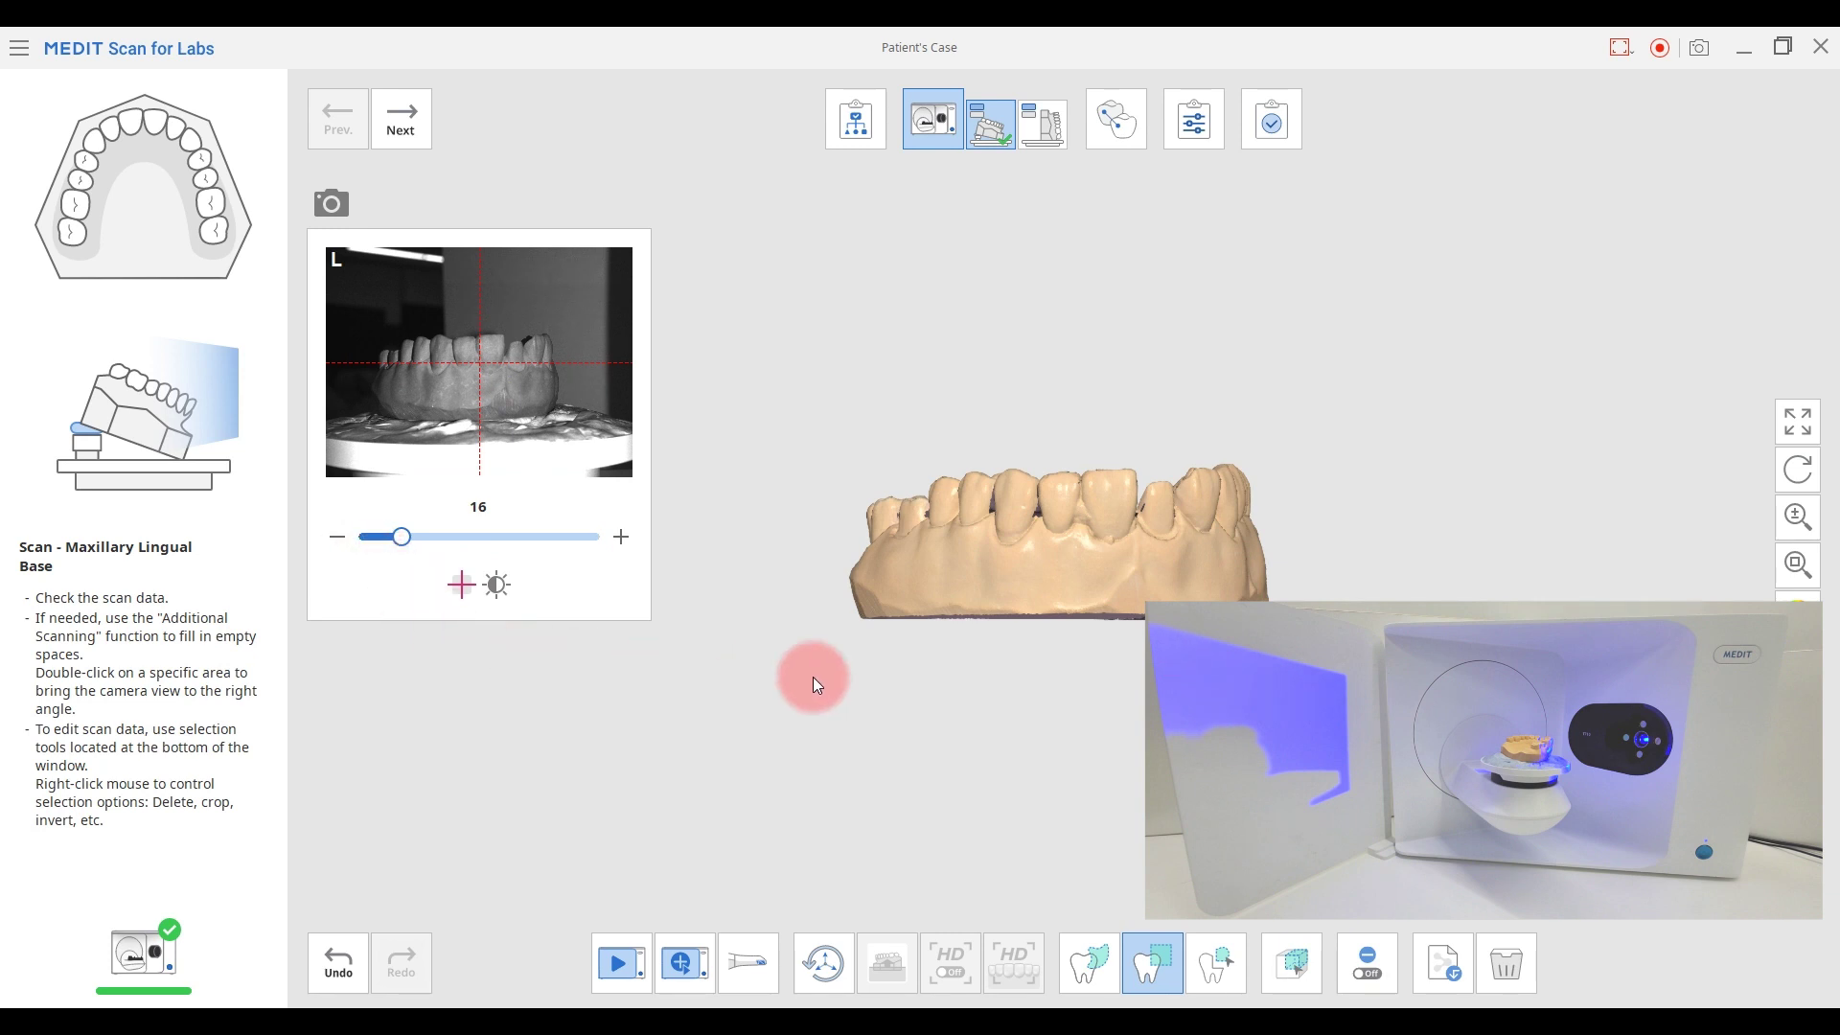
Scan the maxillary buccal base after lowering the scan depth line slightly and checking the model from its right side
left_click(1033, 144)
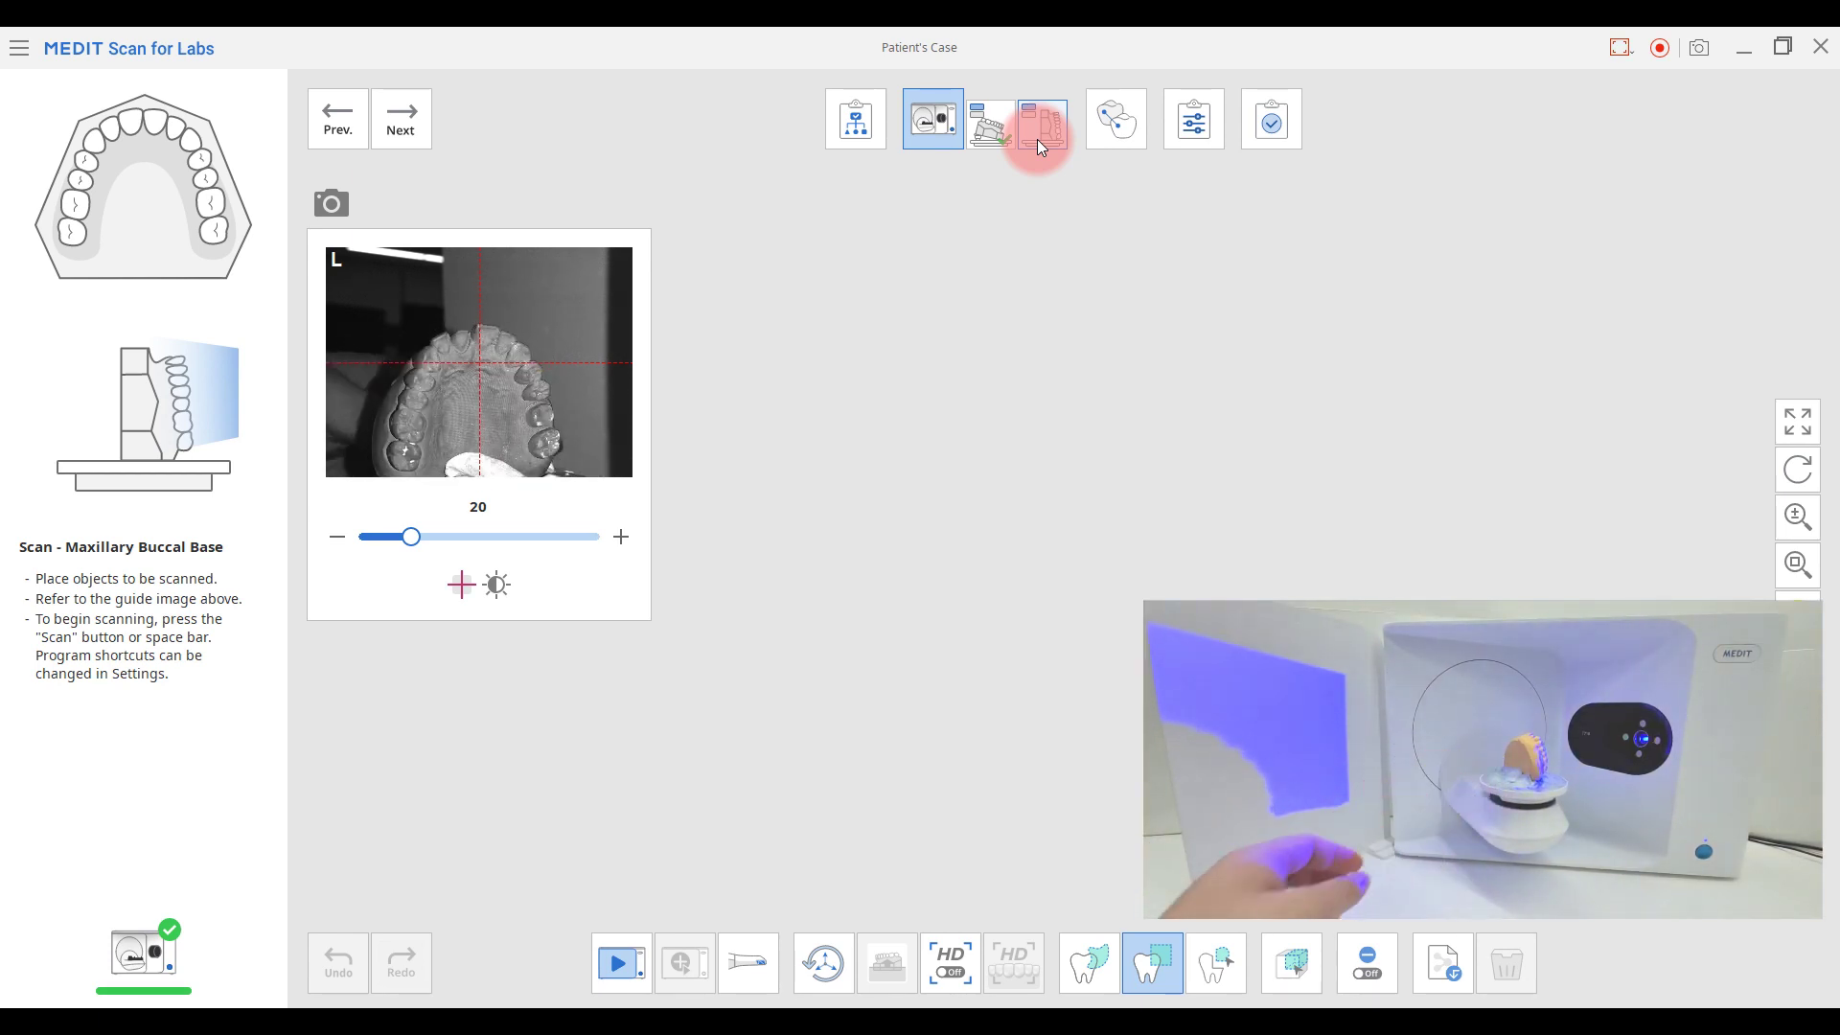
left_click(628, 964)
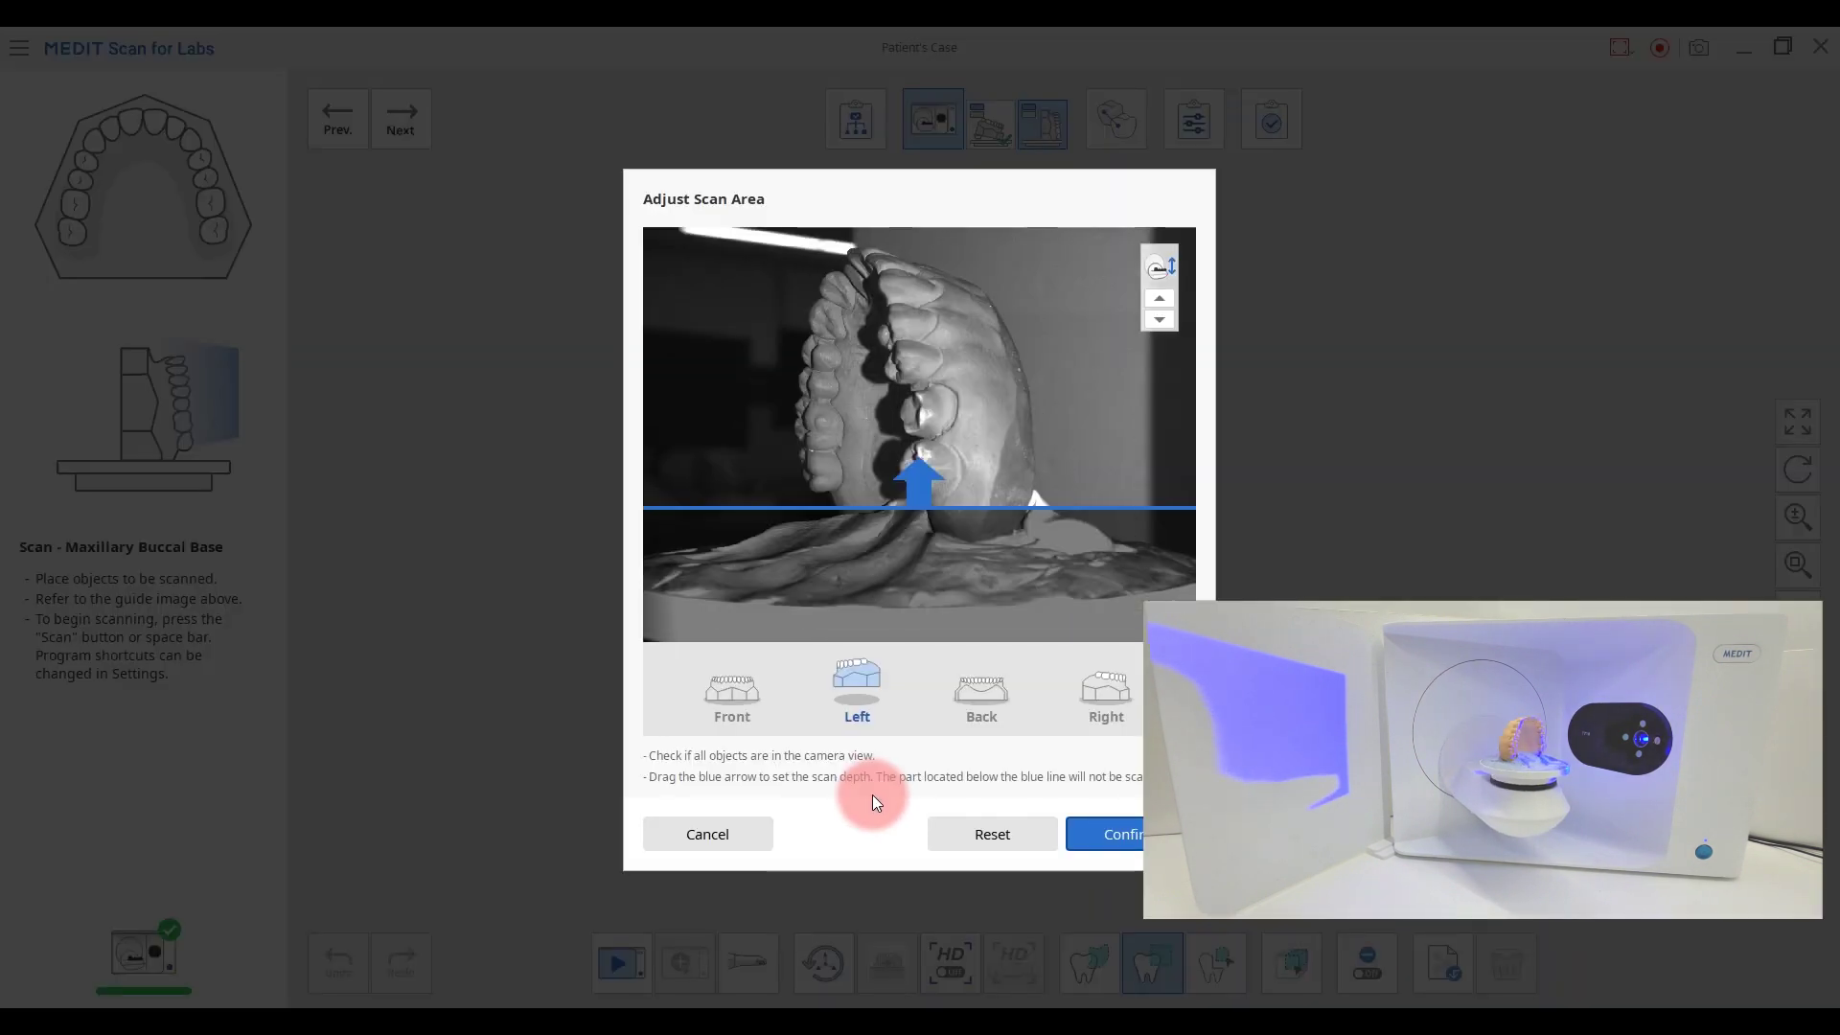
left_click_drag(894, 498, 897, 558)
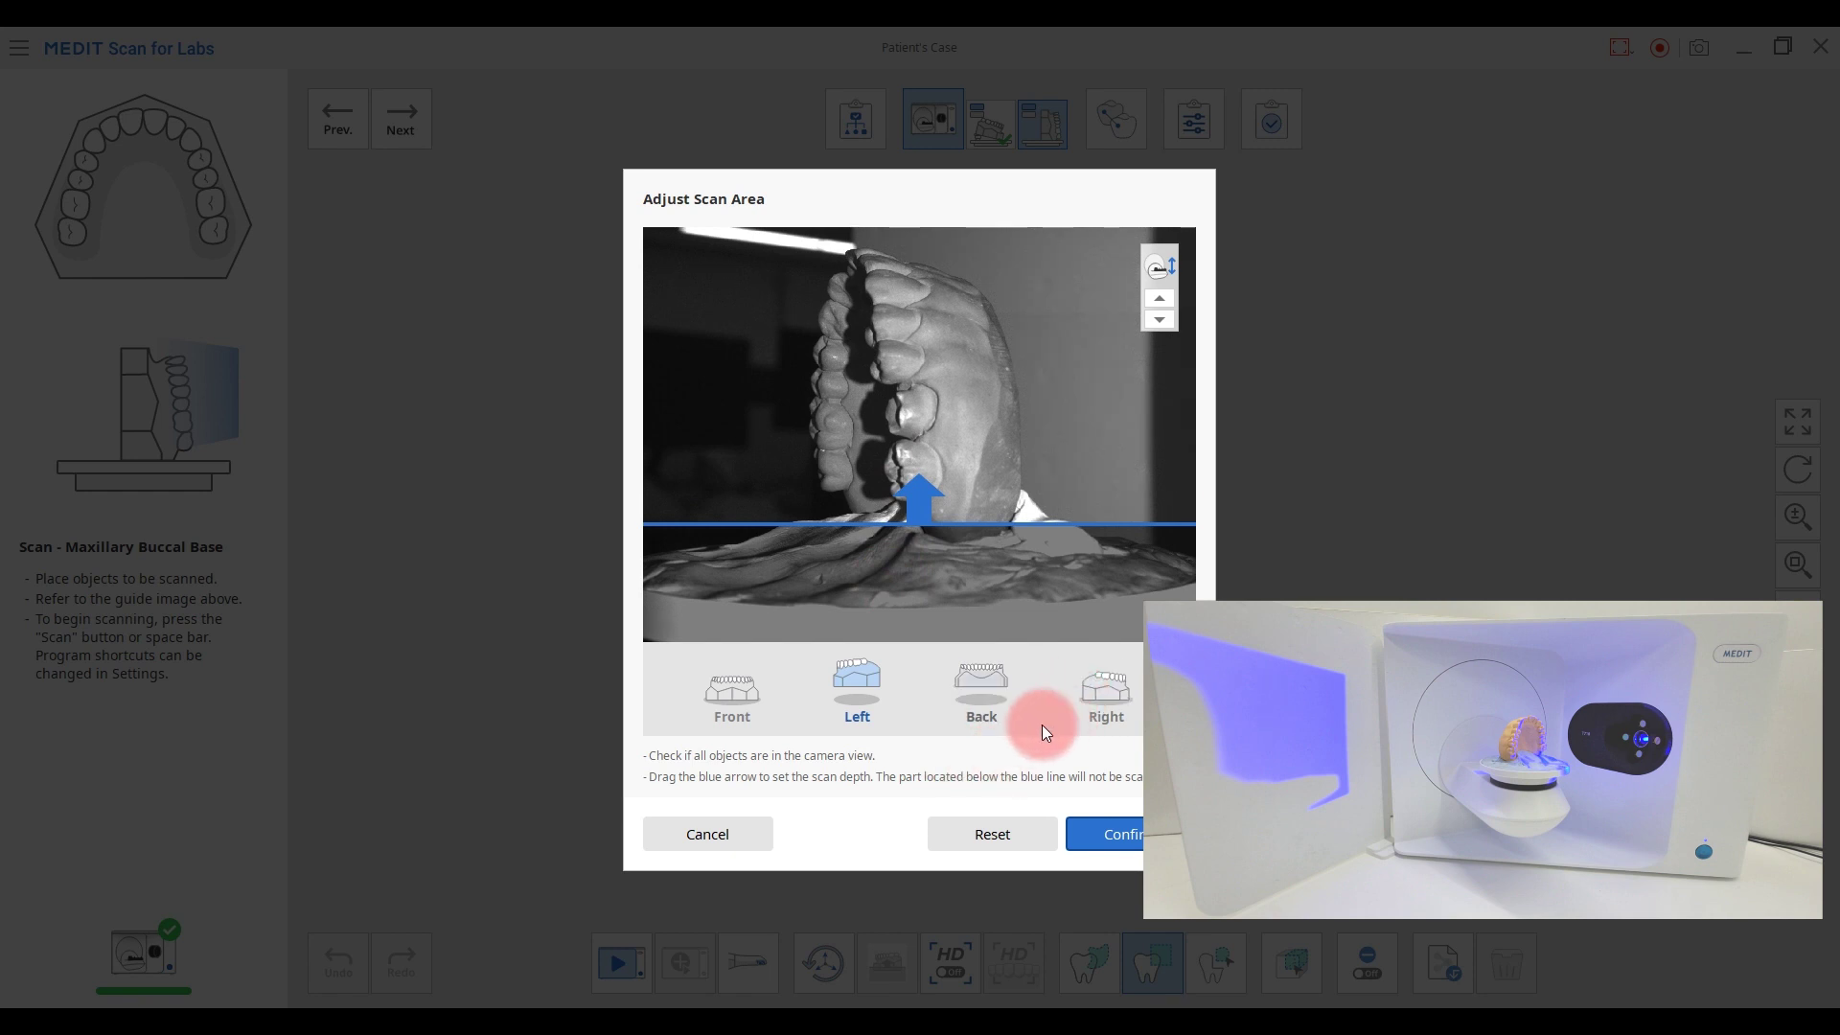
left_click(1068, 698)
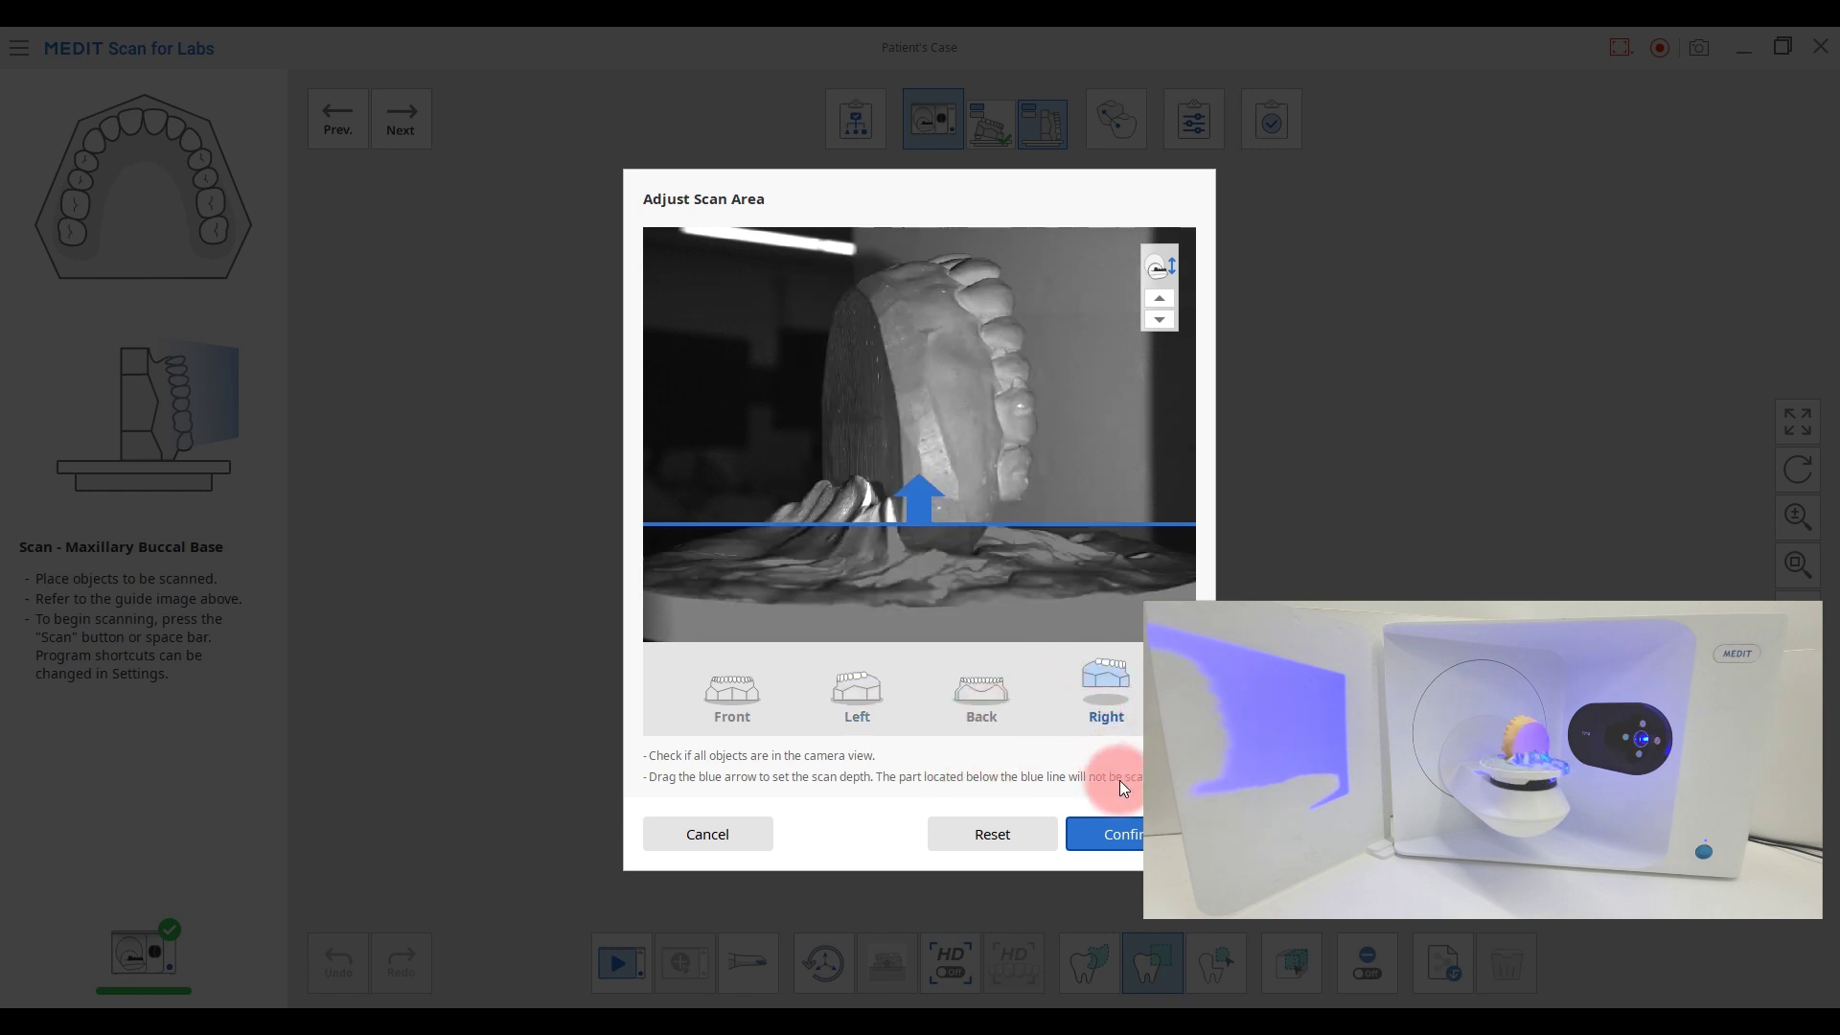
left_click(1114, 834)
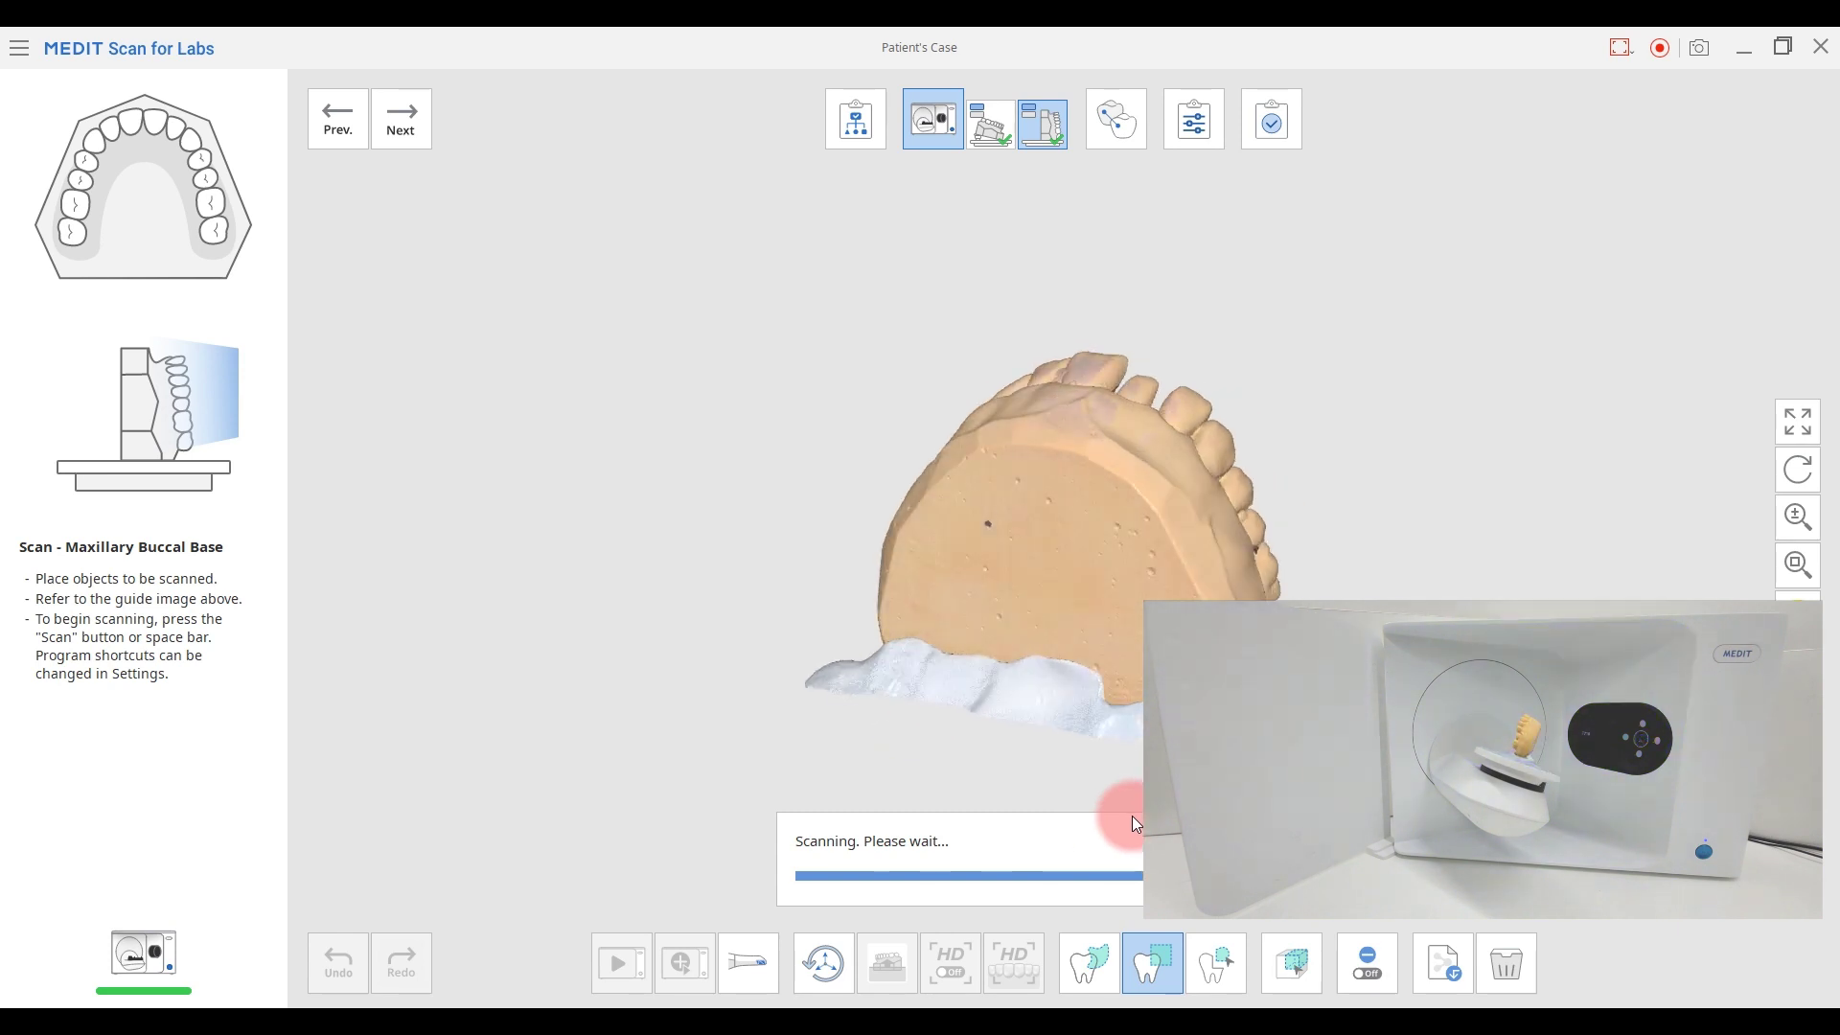
Select the putty data protruding below the palate in the maxillary buccal base scan and delete it
right_click_drag(1068, 552, 1267, 630)
left_click(1089, 962)
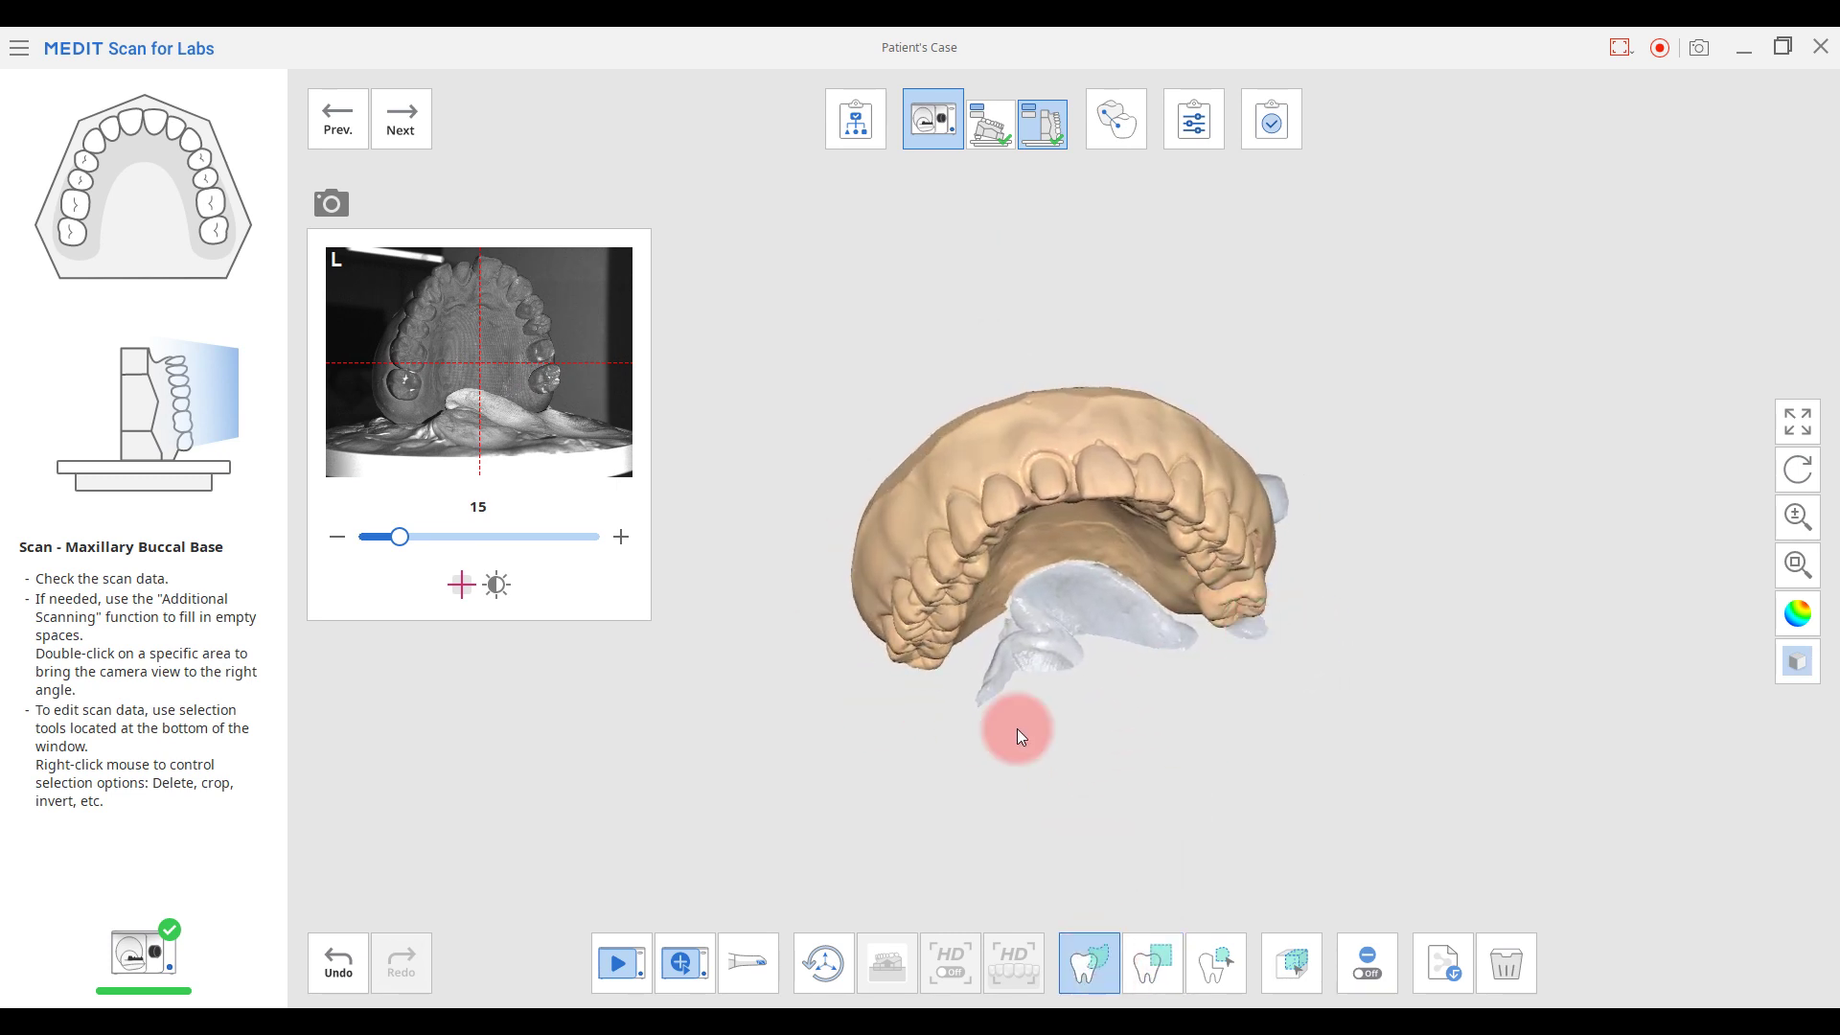
mouse_move(1134, 618)
left_mouse_down()
mouse_move(1306, 681)
mouse_move(1150, 789)
mouse_move(1156, 805)
left_mouse_up()
right_click(1157, 808)
left_click(1182, 958)
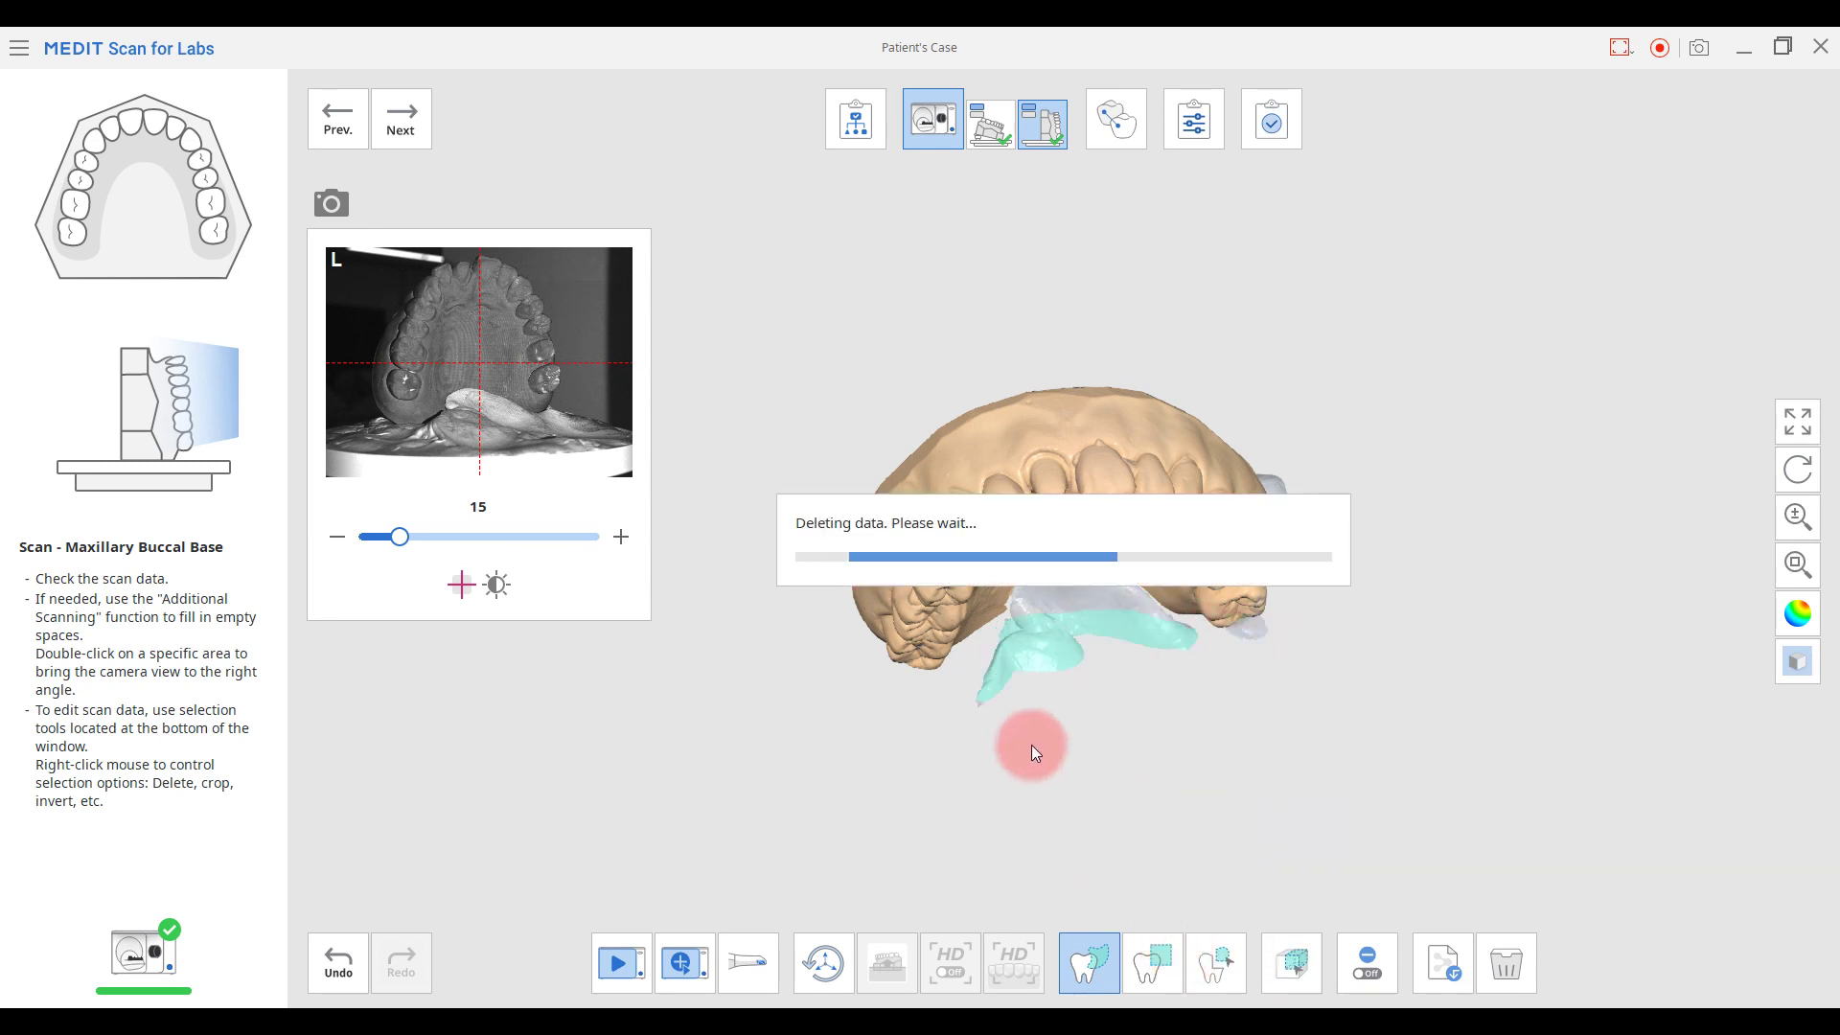
Delete the putty fragments on the outer side of the maxillary base near the last molar
right_click_drag(1093, 670, 1319, 594)
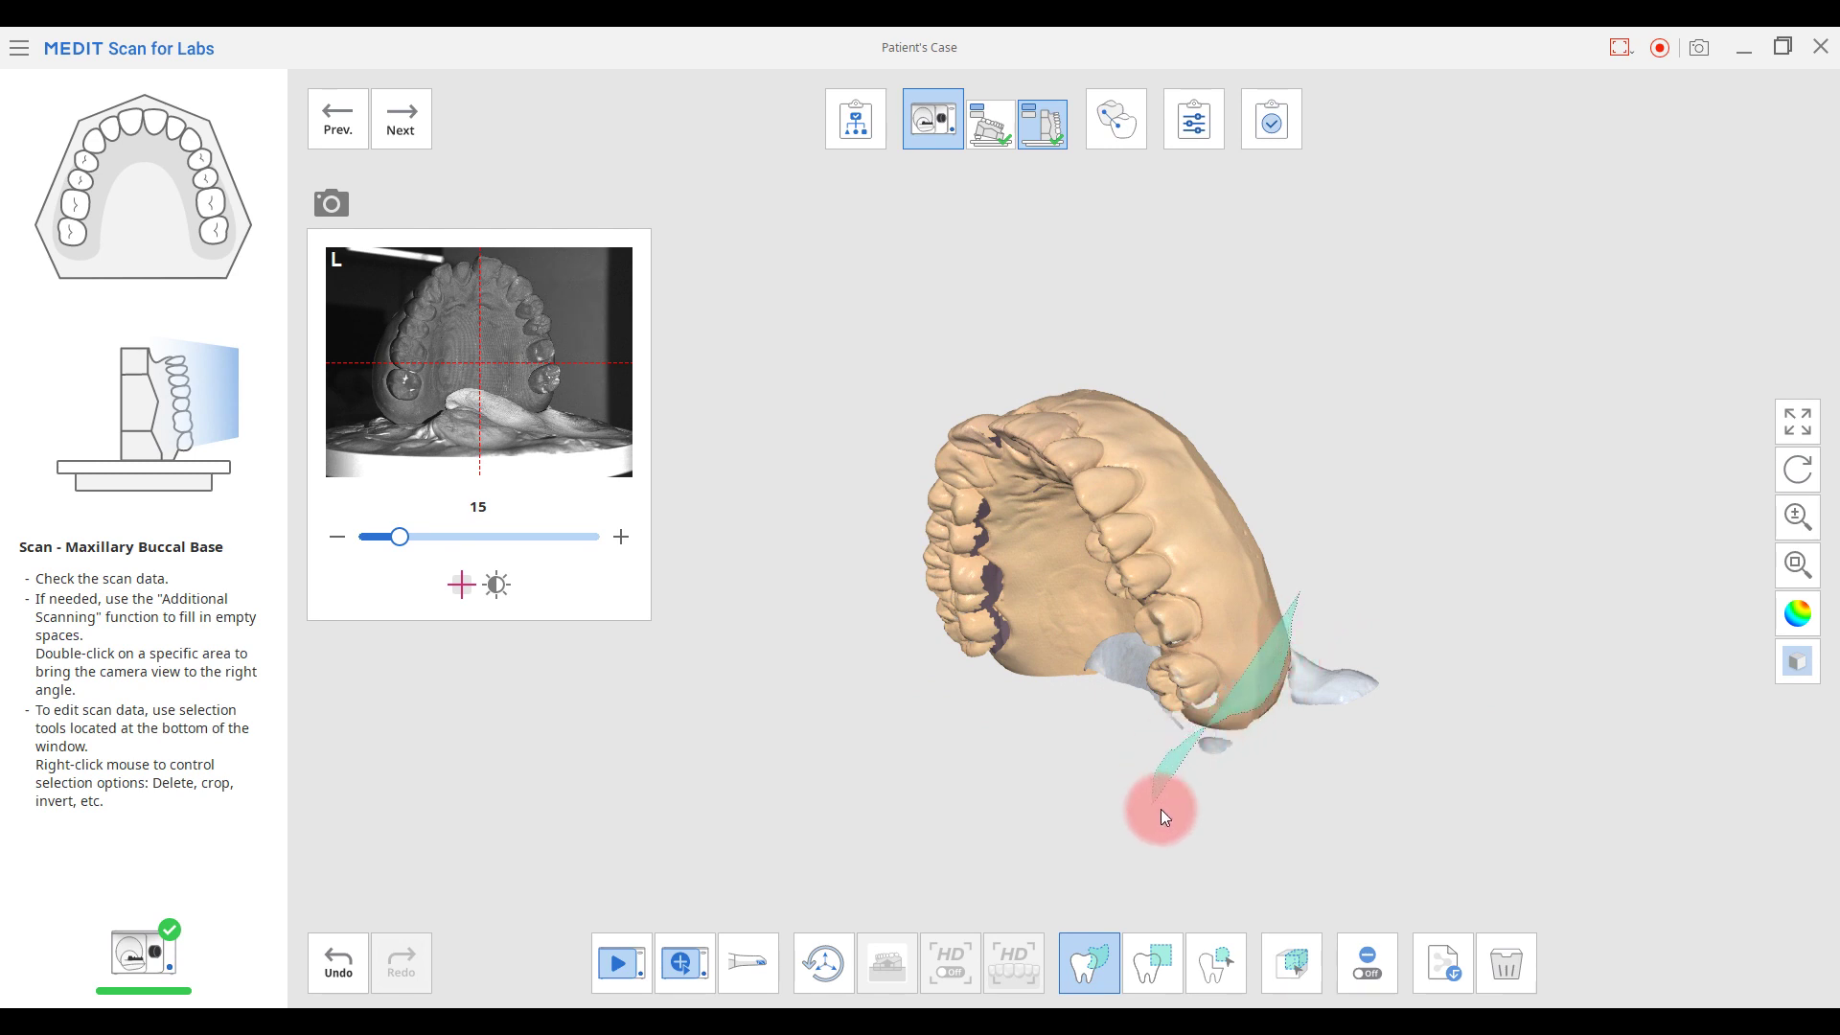
mouse_move(1153, 801)
left_mouse_down()
mouse_move(1390, 801)
mouse_move(1482, 503)
left_mouse_up()
right_click(1482, 503)
left_click(1504, 652)
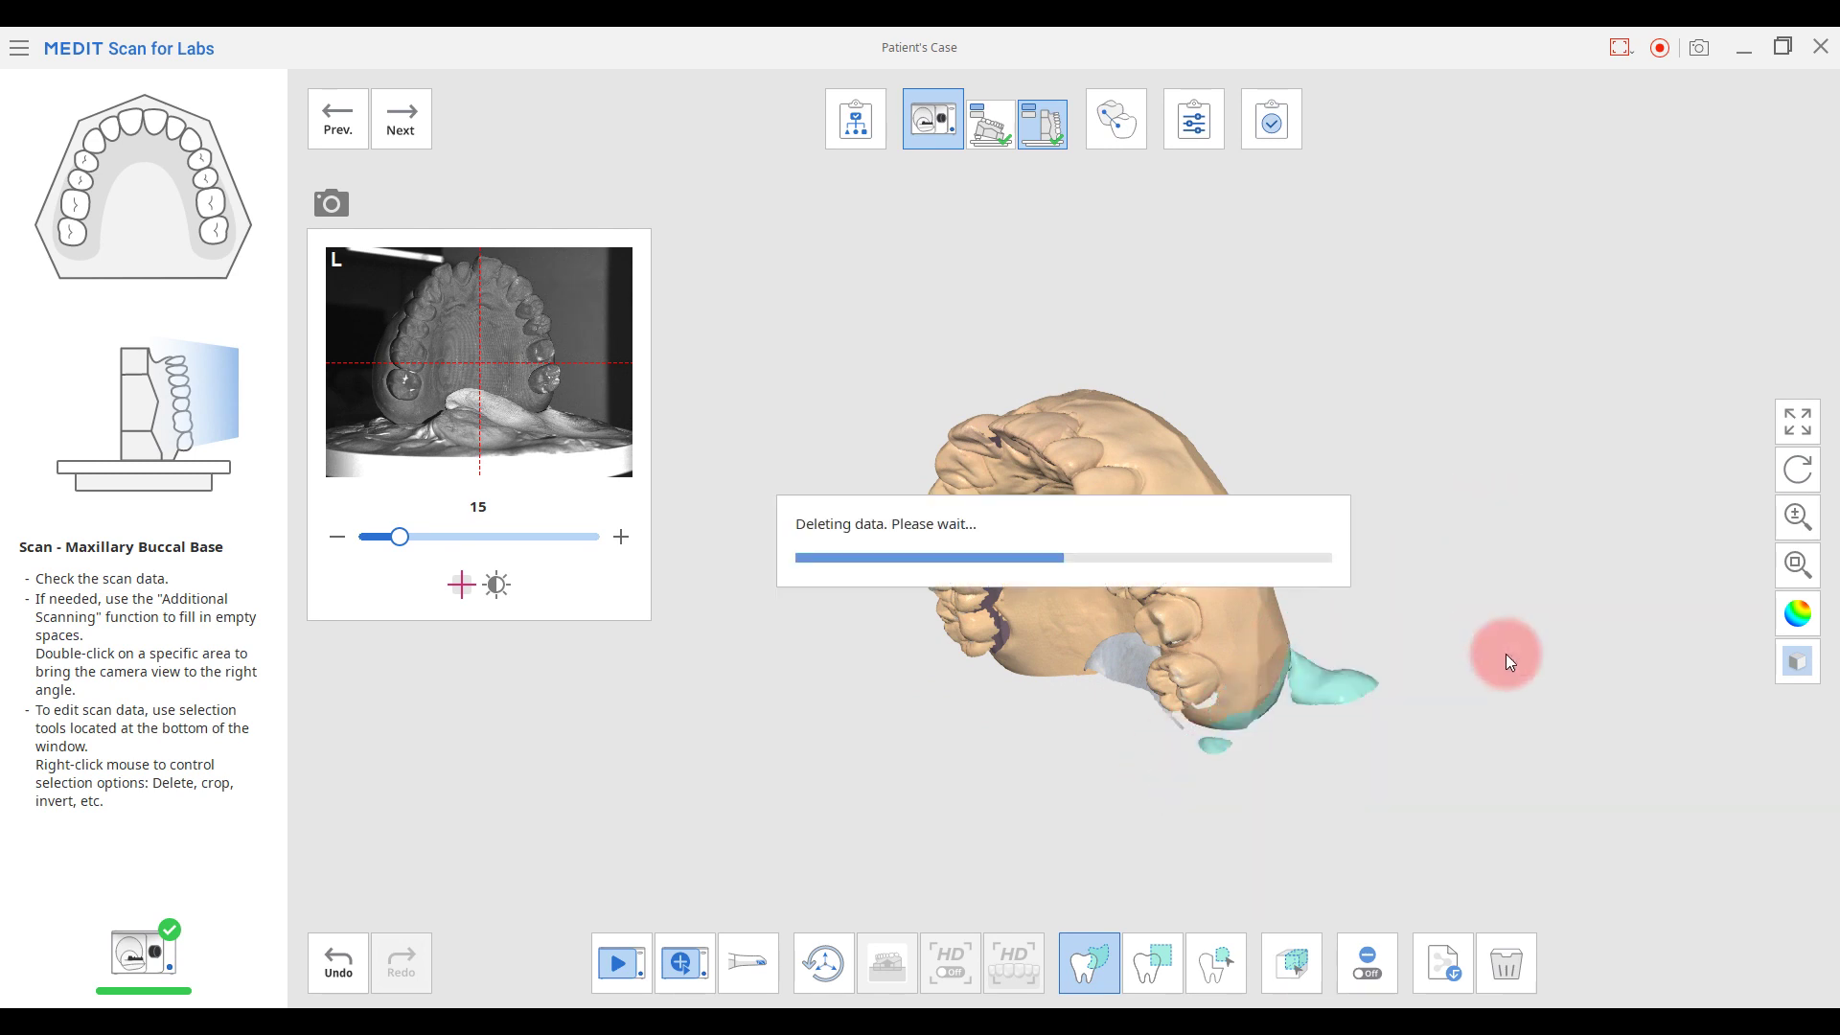
Delete the thin leftover strip of putty below the last molar at the posterior edge of the palate
right_click_drag(1150, 775, 1221, 733)
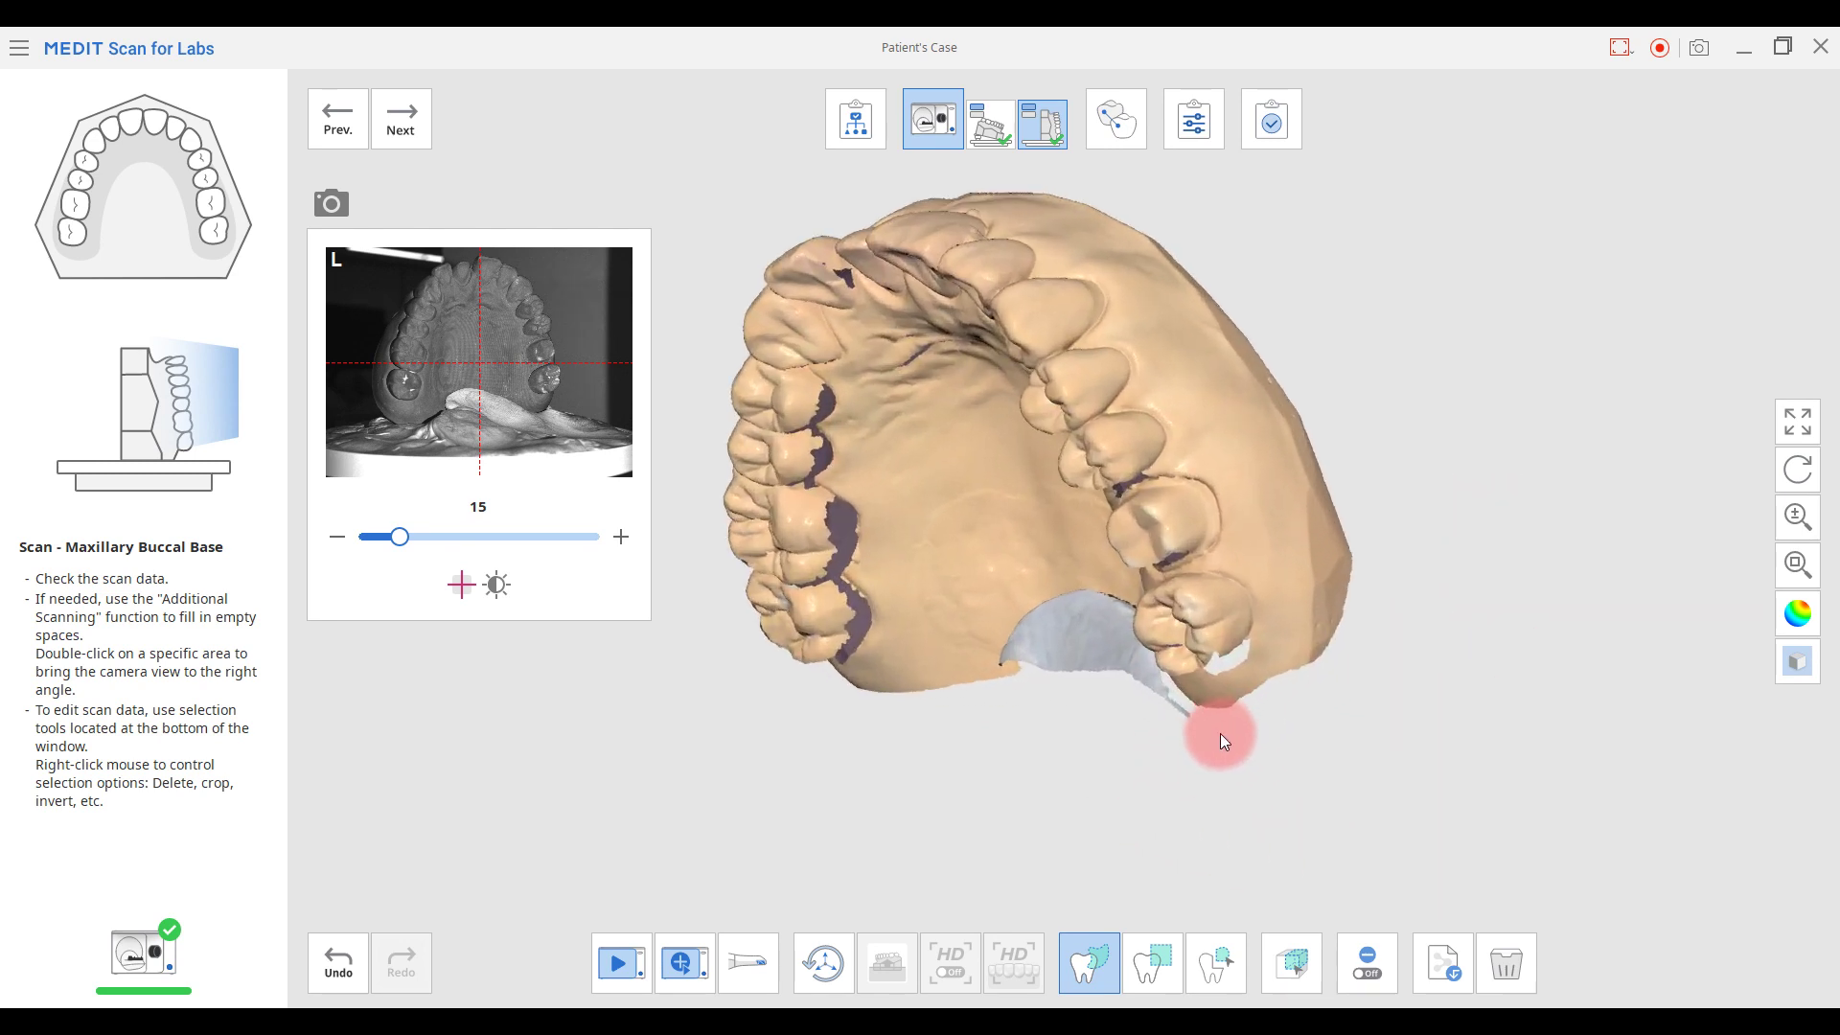
scroll(1222, 733, "up", 2)
mouse_move(1206, 699)
left_mouse_down()
mouse_move(1081, 790)
mouse_move(1376, 778)
left_mouse_up()
right_click(1377, 779)
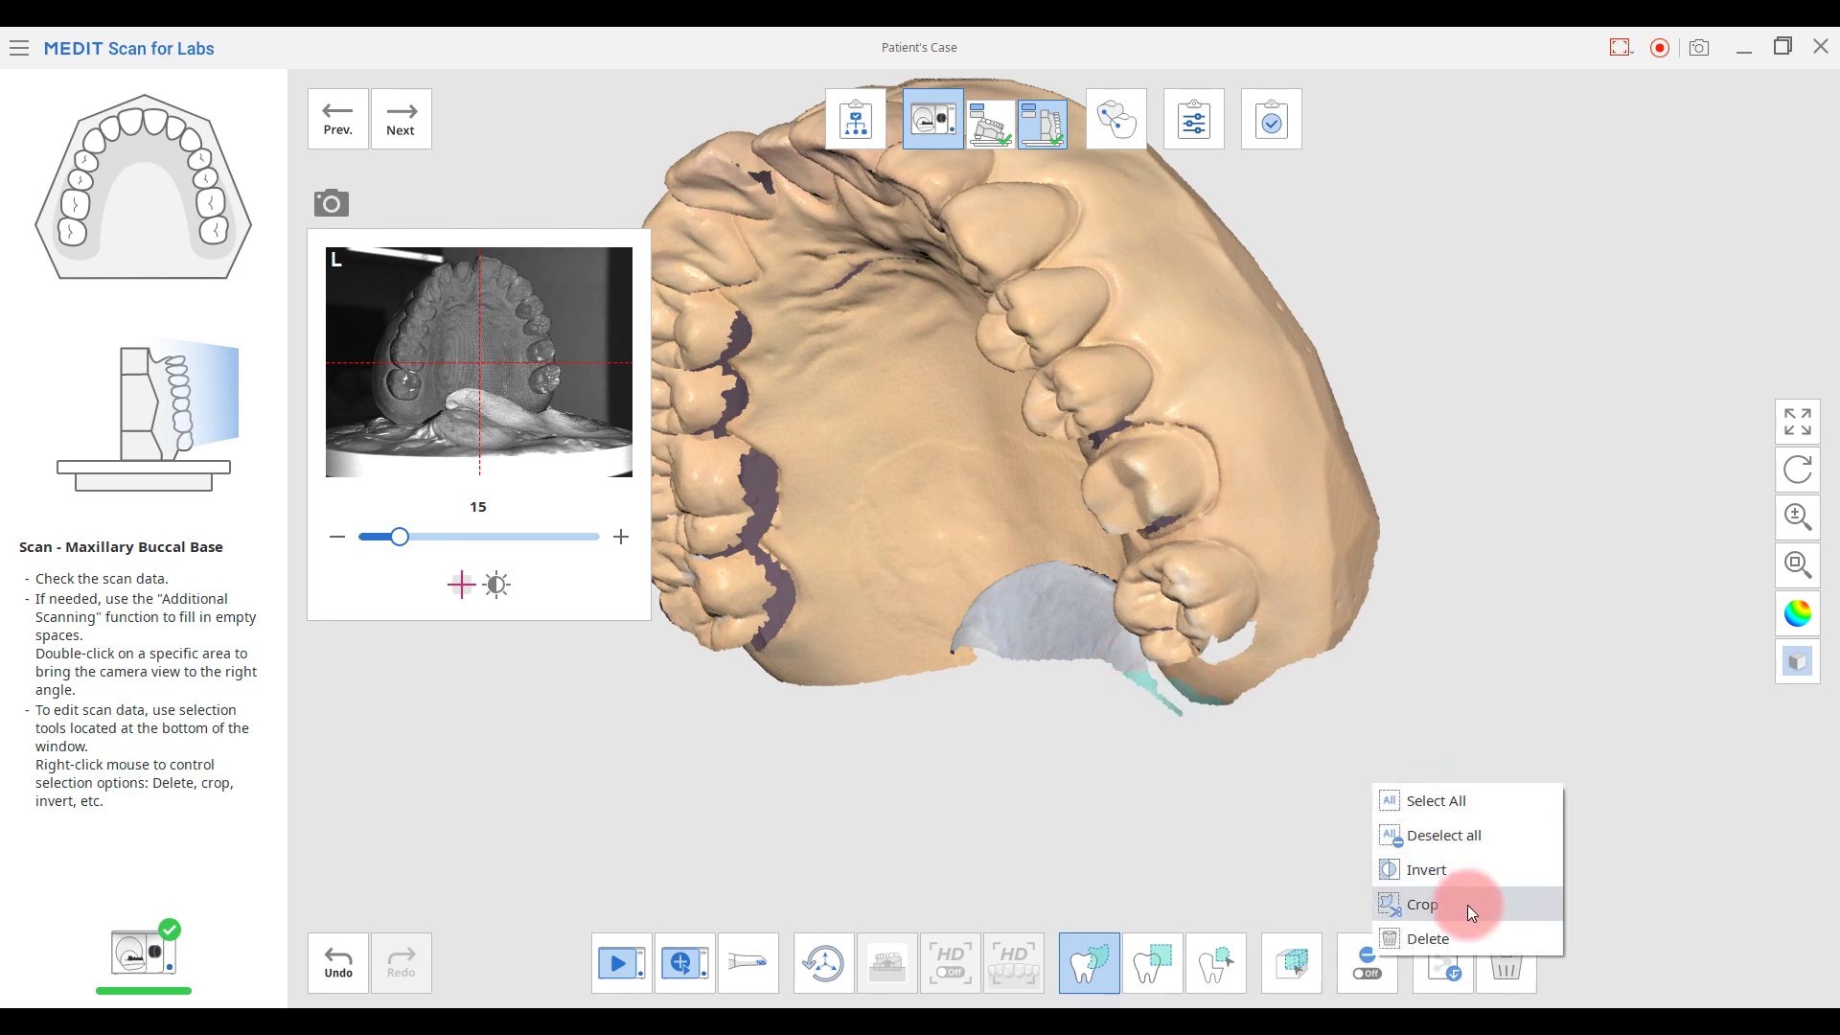
left_click(1468, 905)
Check the cleaned maxillary buccal base from the occlusal side and align it with the lingual base data
right_click_drag(914, 360, 1102, 266)
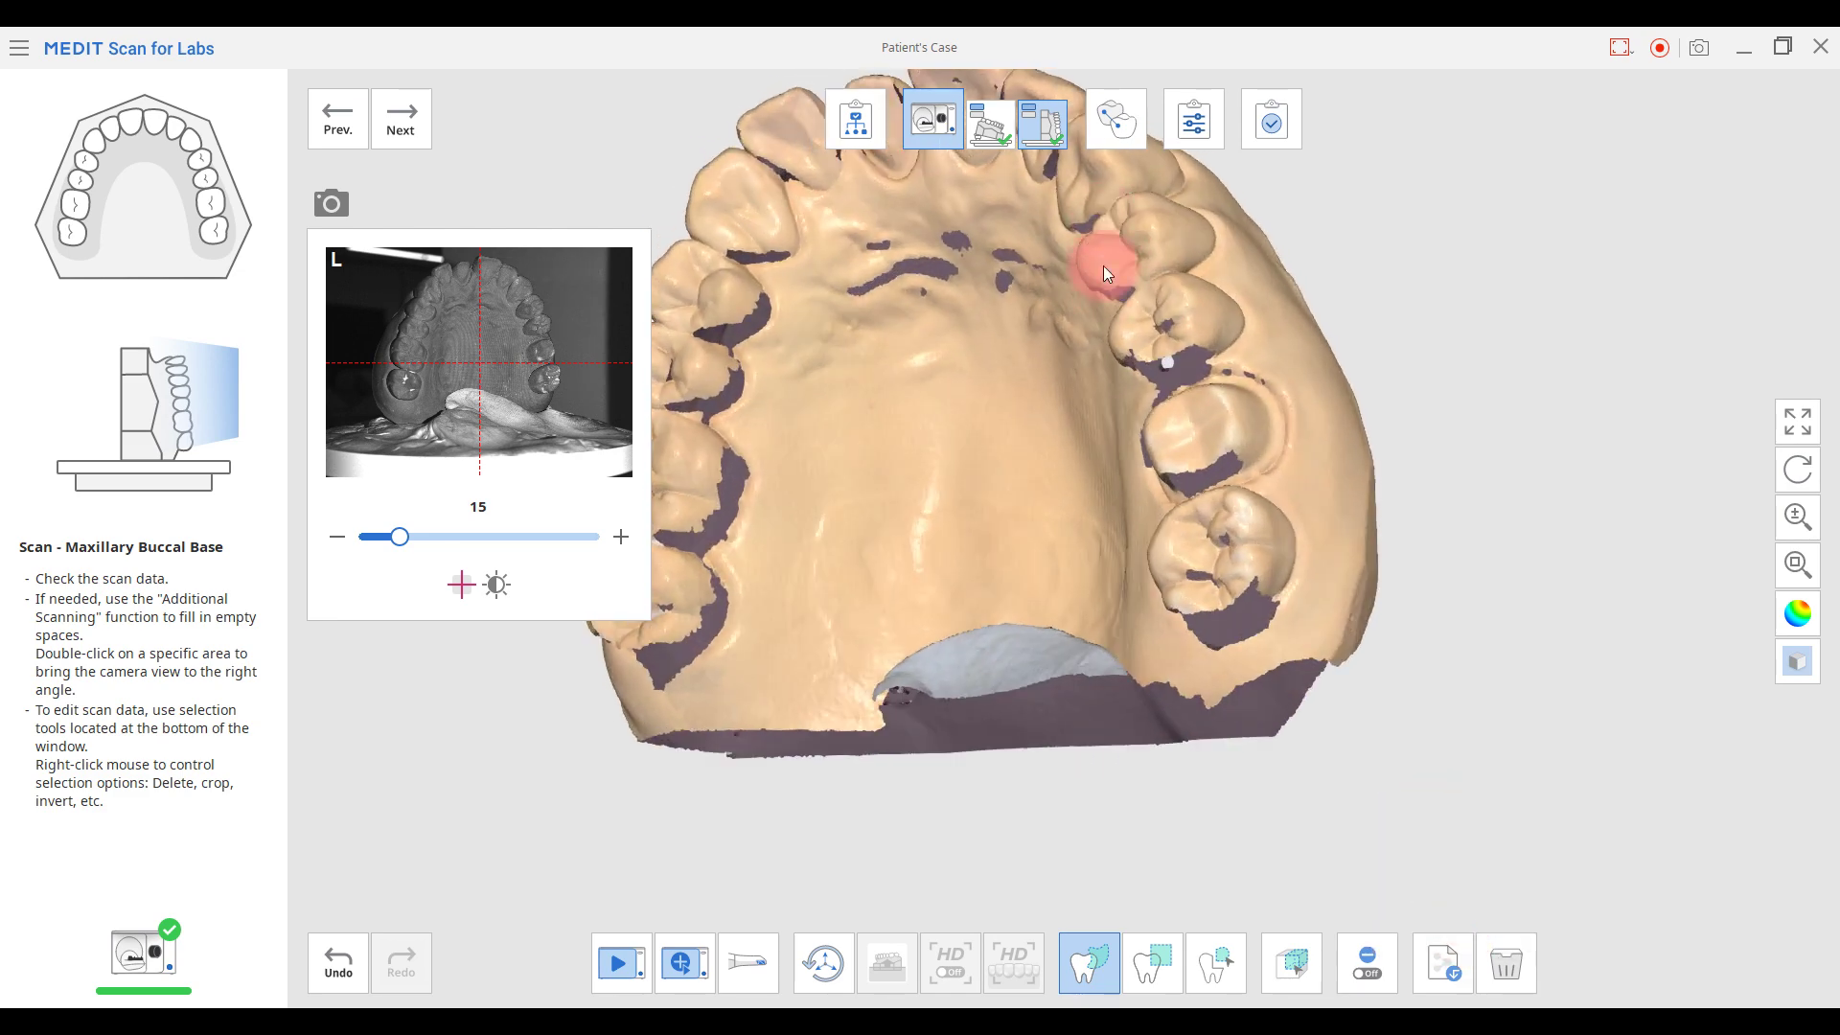
scroll(1064, 413, "down", 3)
right_click_drag(1064, 412, 1043, 254)
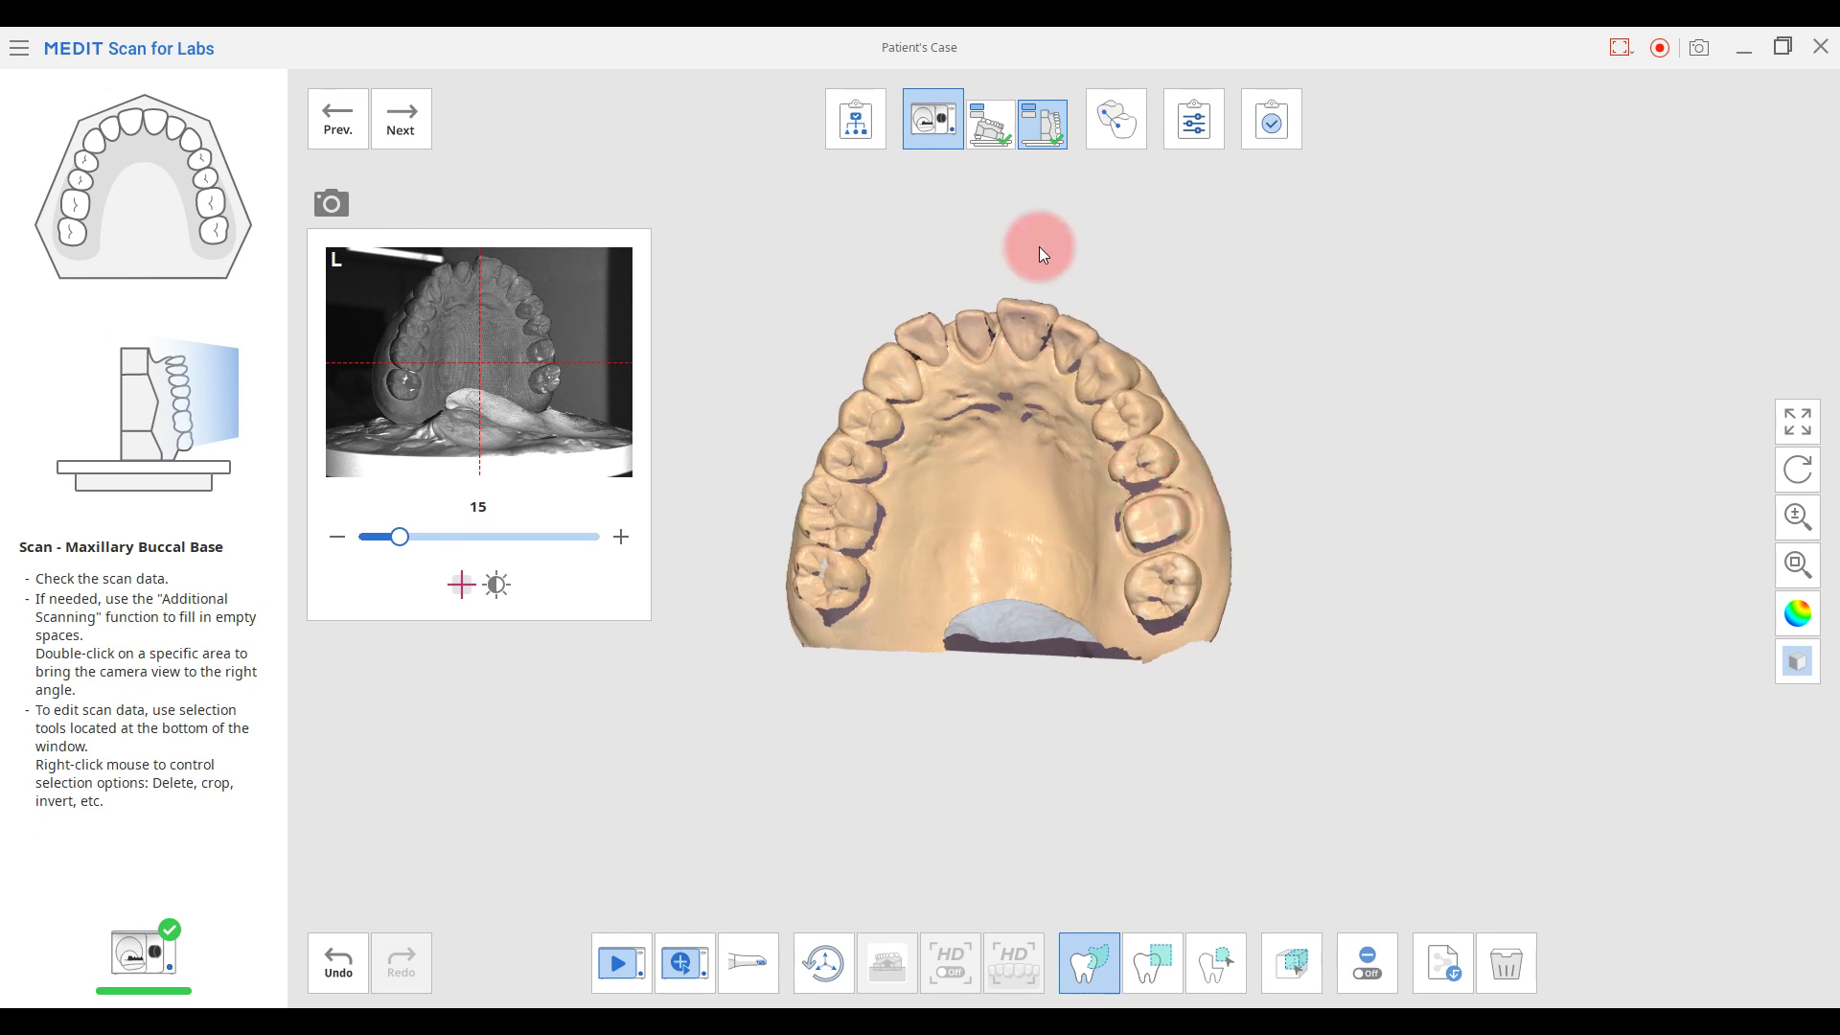
left_click(1112, 137)
left_click(1158, 120)
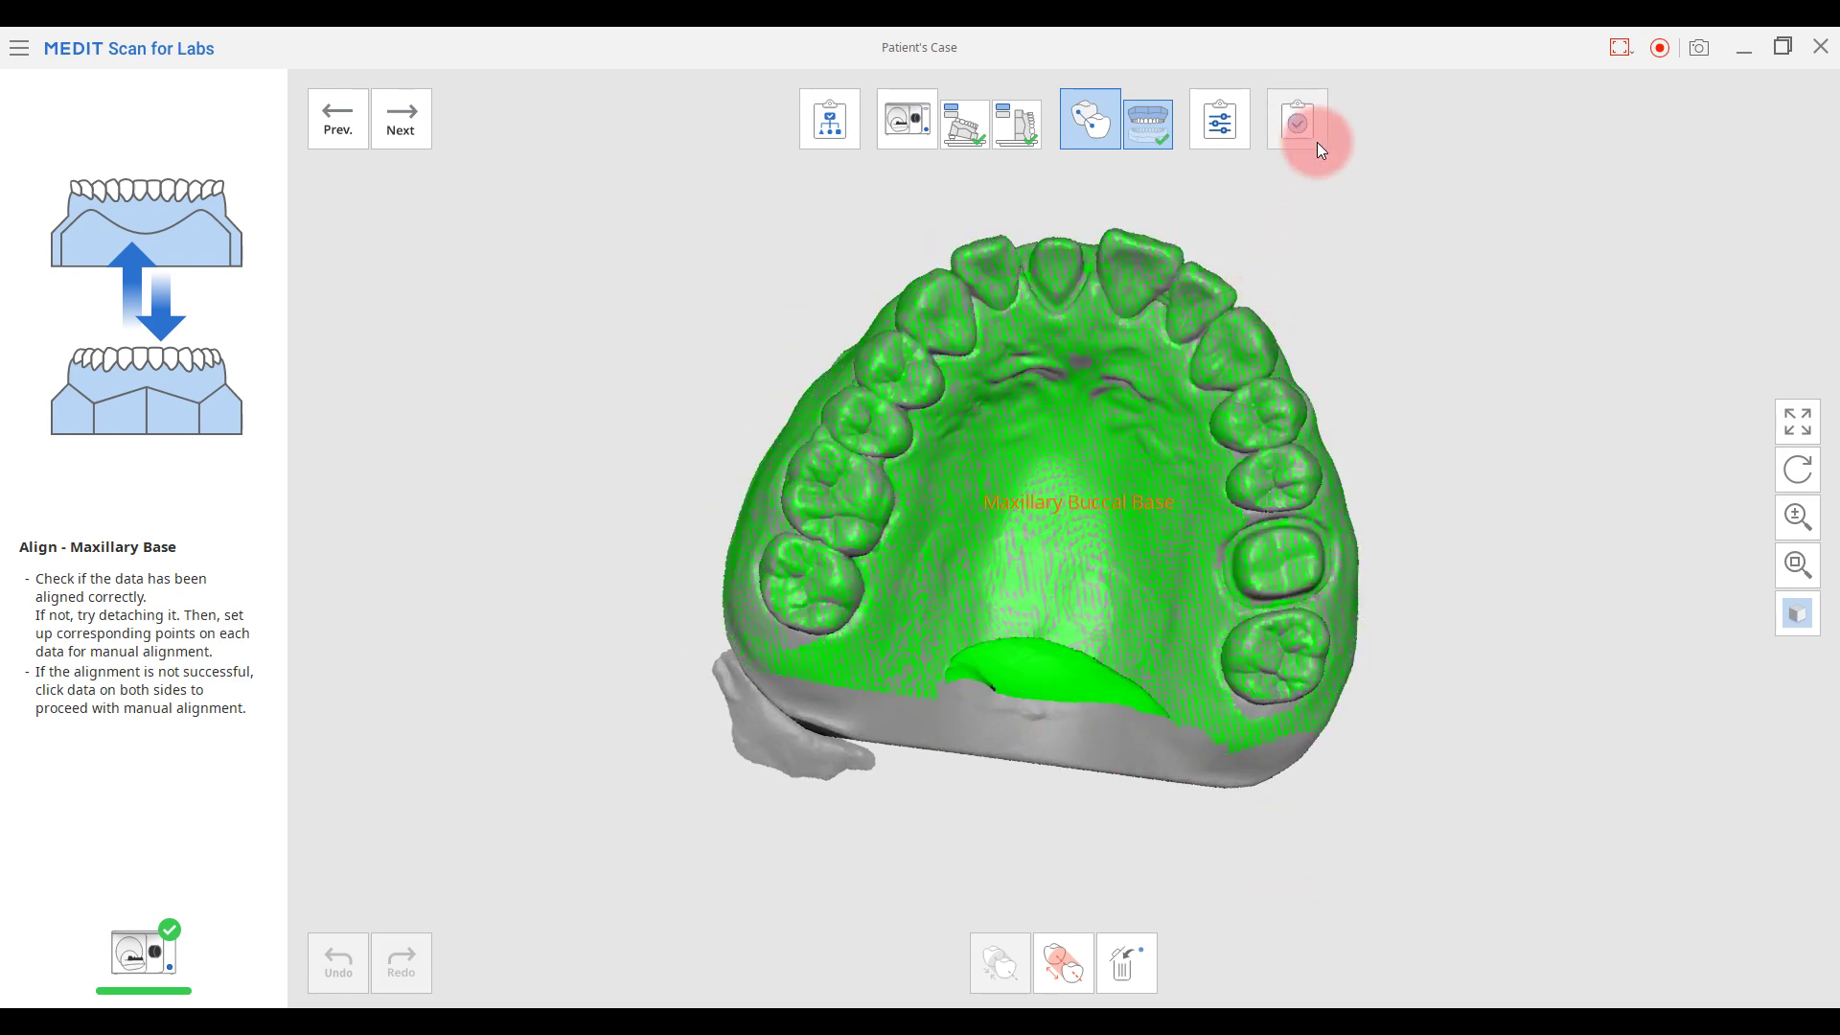
Complete the scan with the Cover Major Empty Spaces option
left_click(1294, 124)
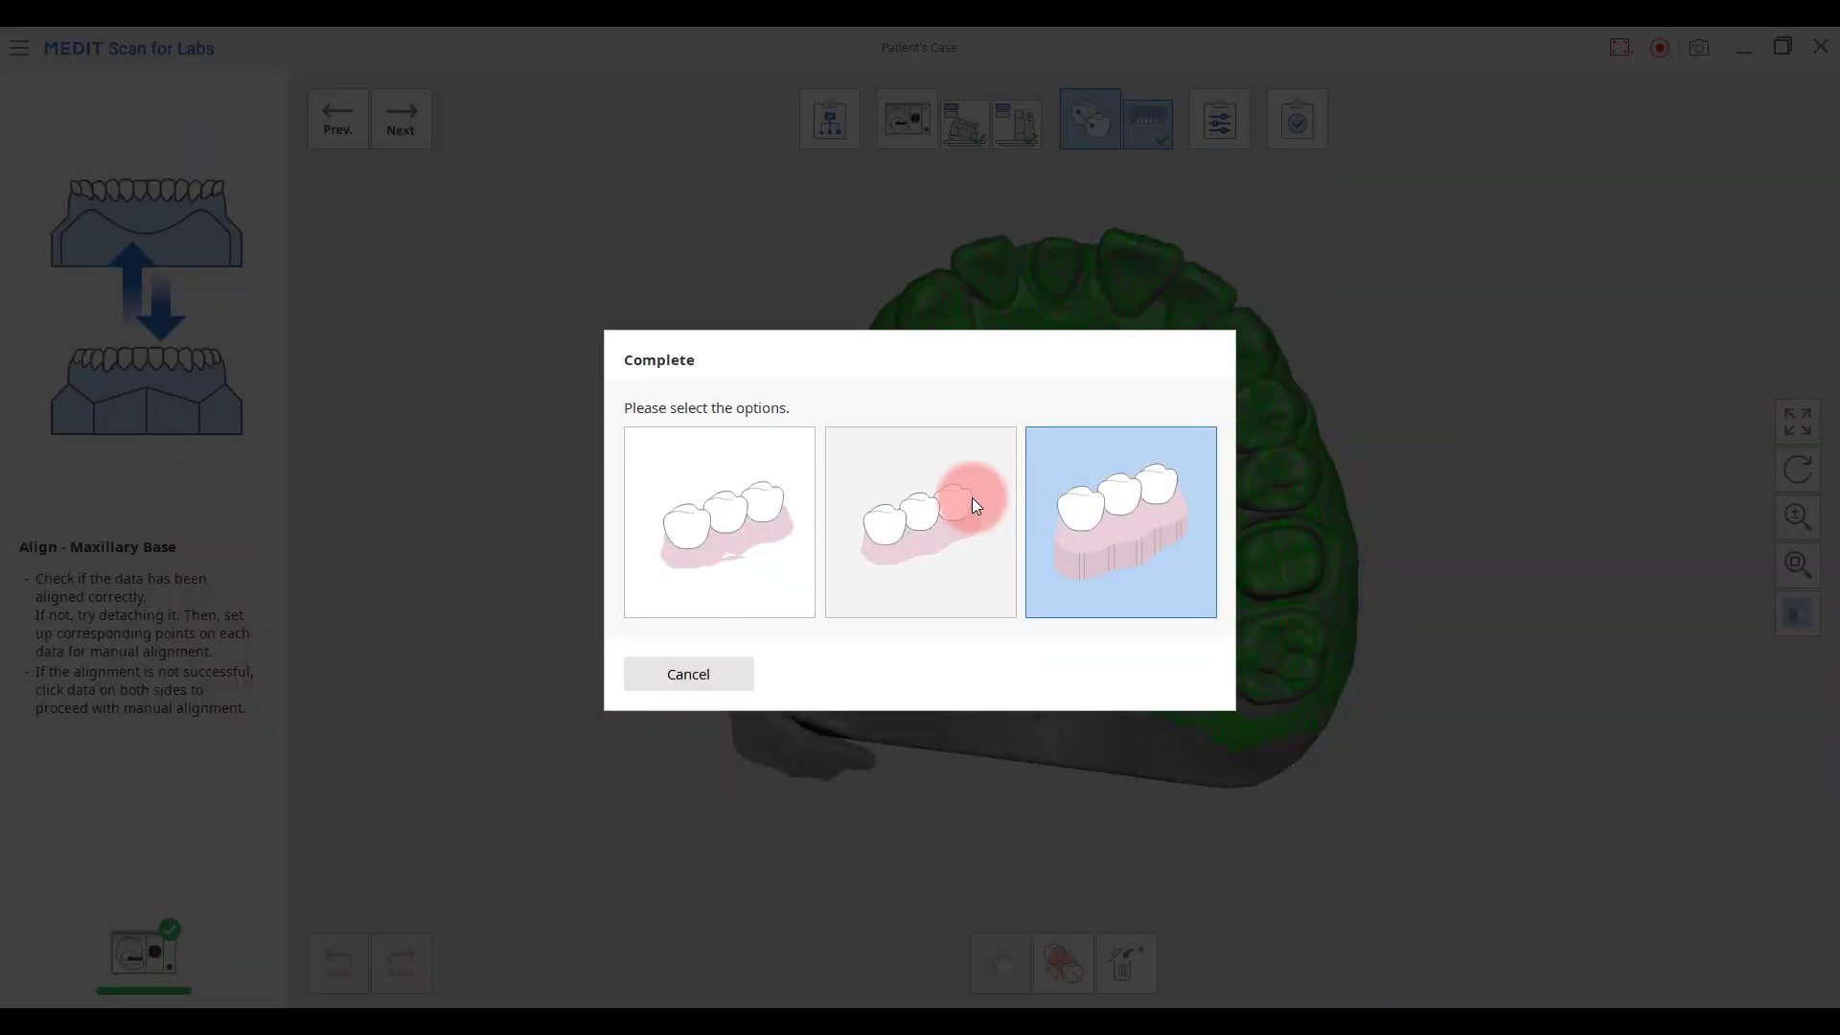
left_click(950, 519)
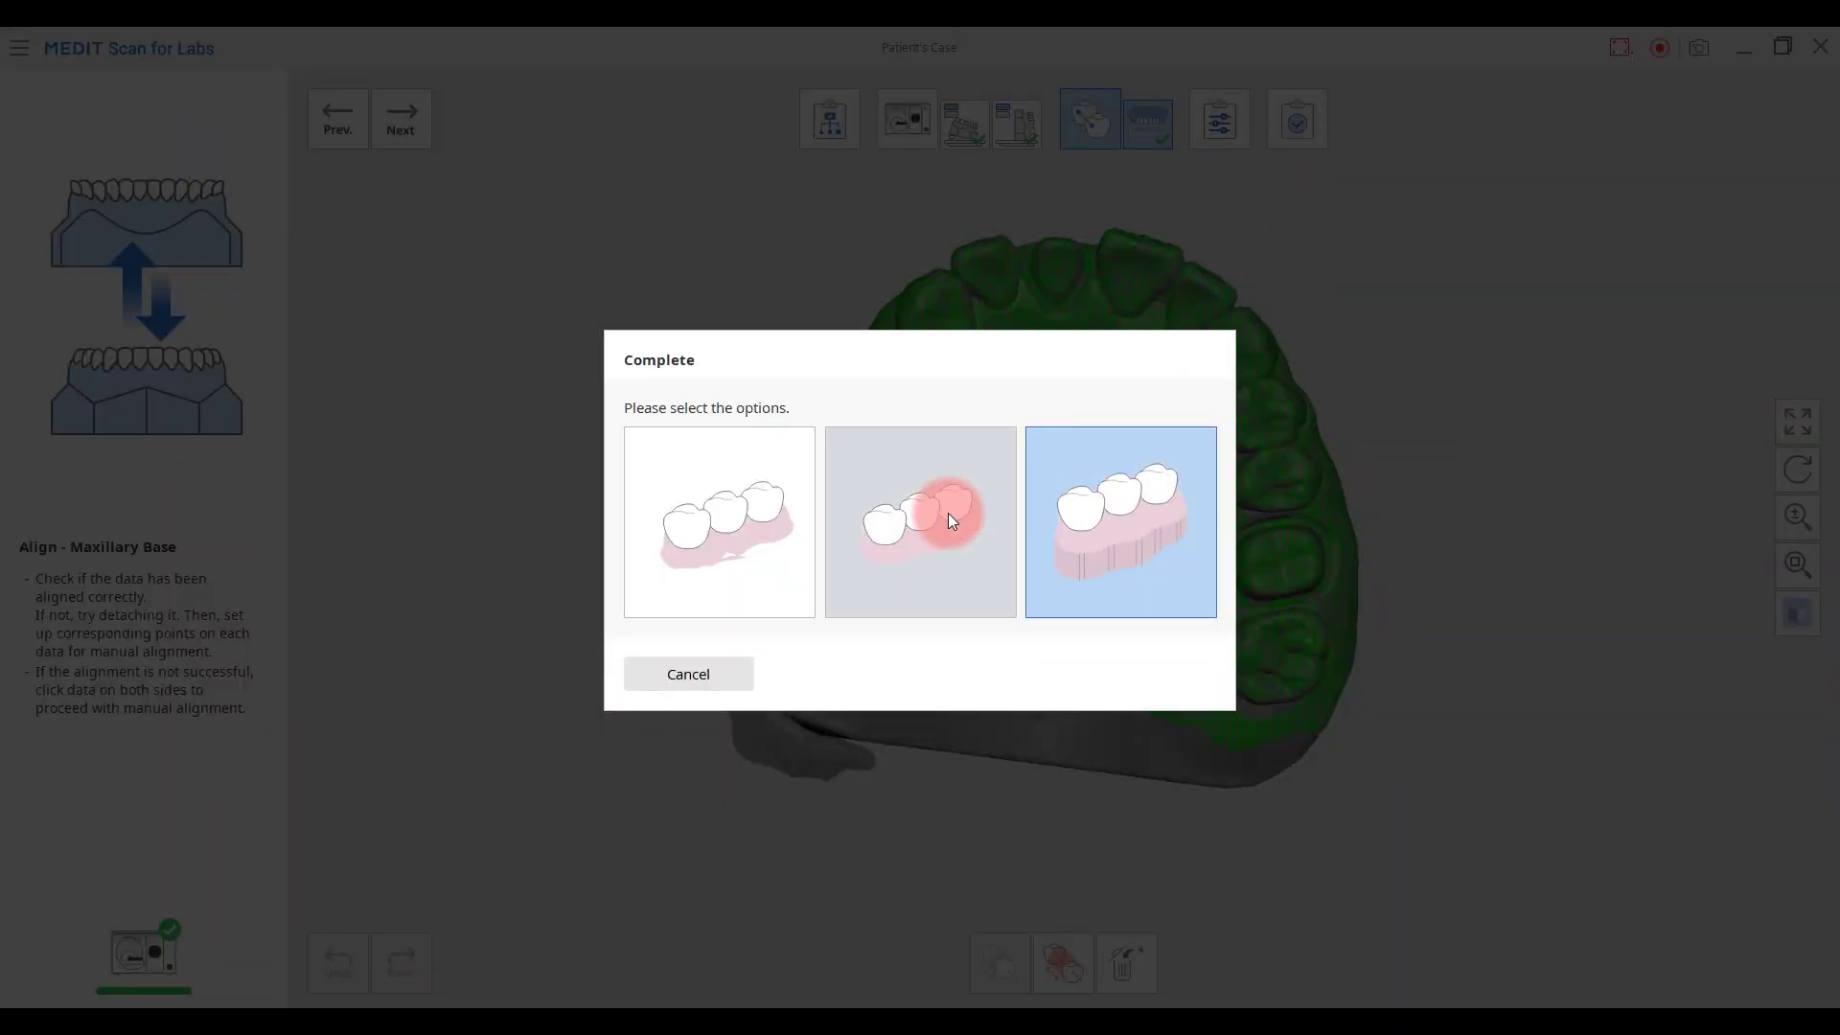